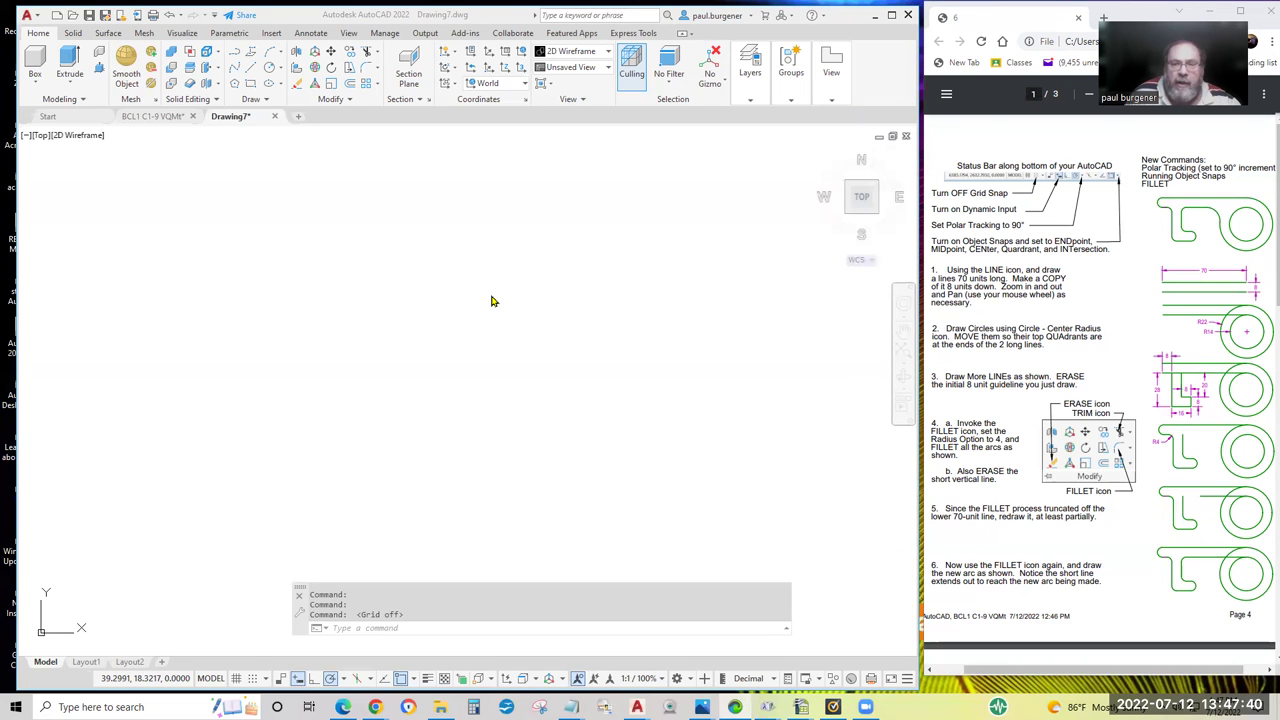
Look through the pages of the exercise instruction PDF, from the line and circle steps to the solid export.
scroll(1077, 355, down, 8)
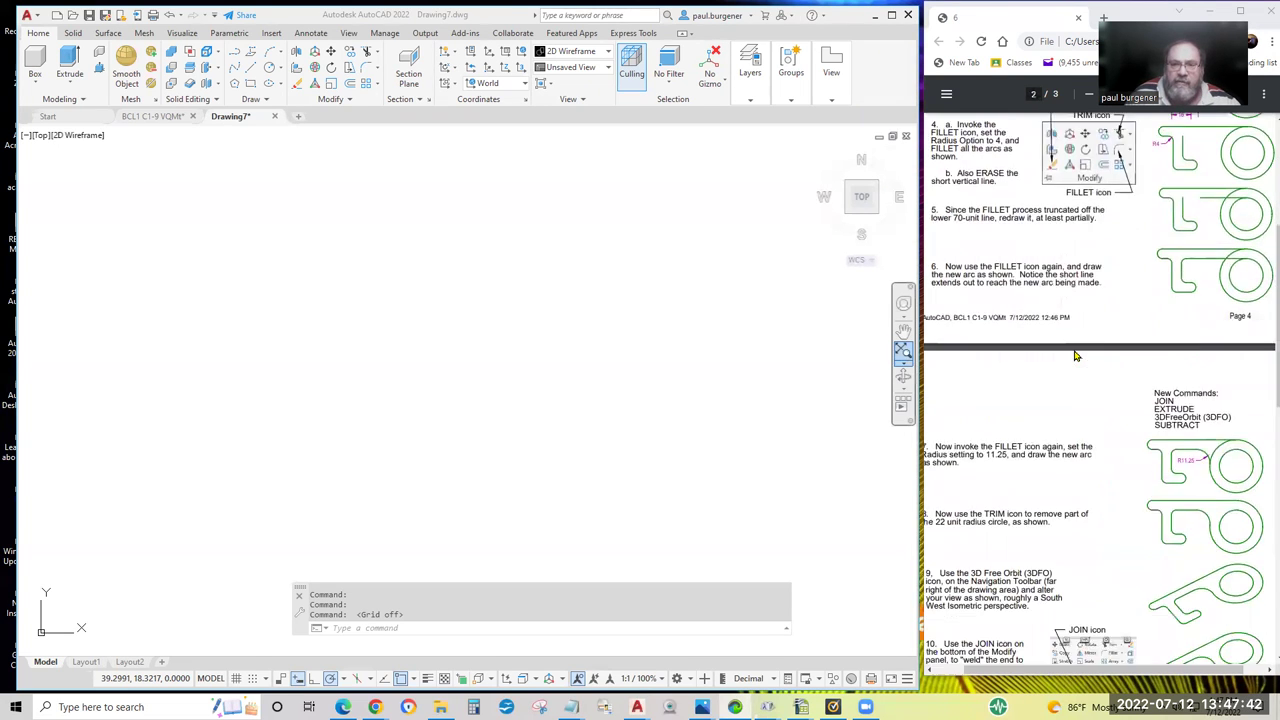
scroll(1077, 355, down, 10)
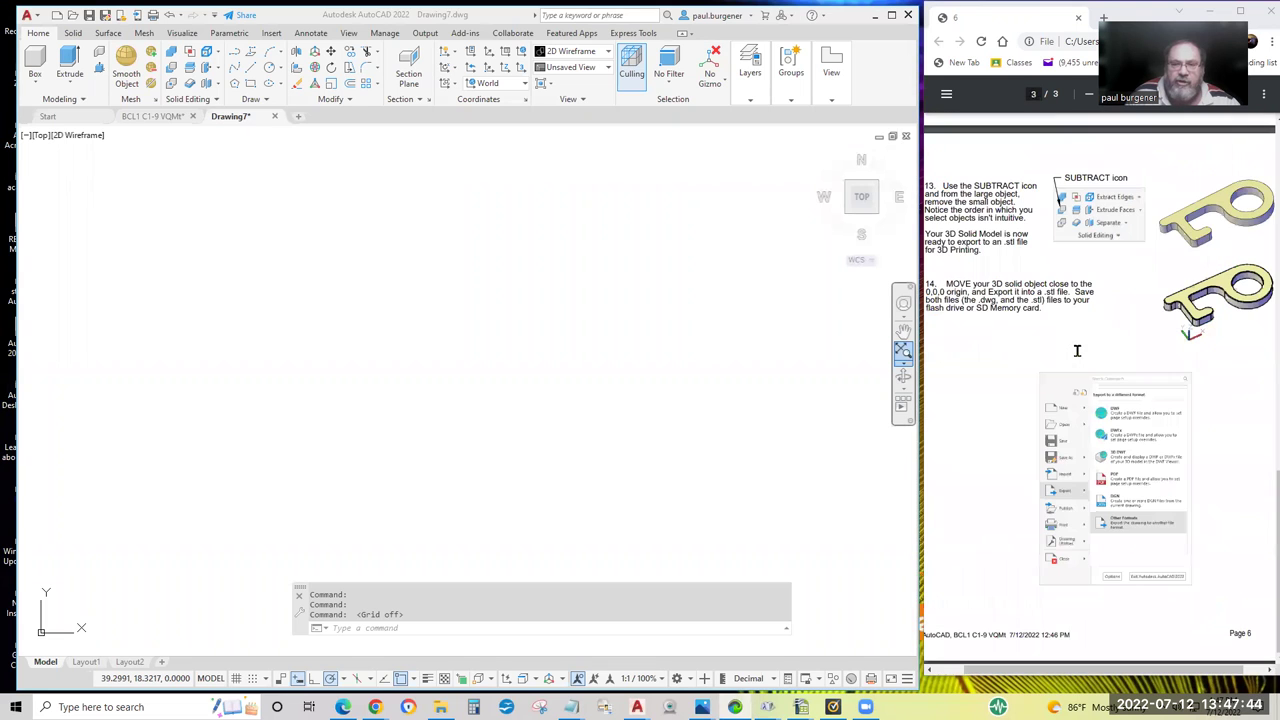
scroll(1077, 350, up, 10)
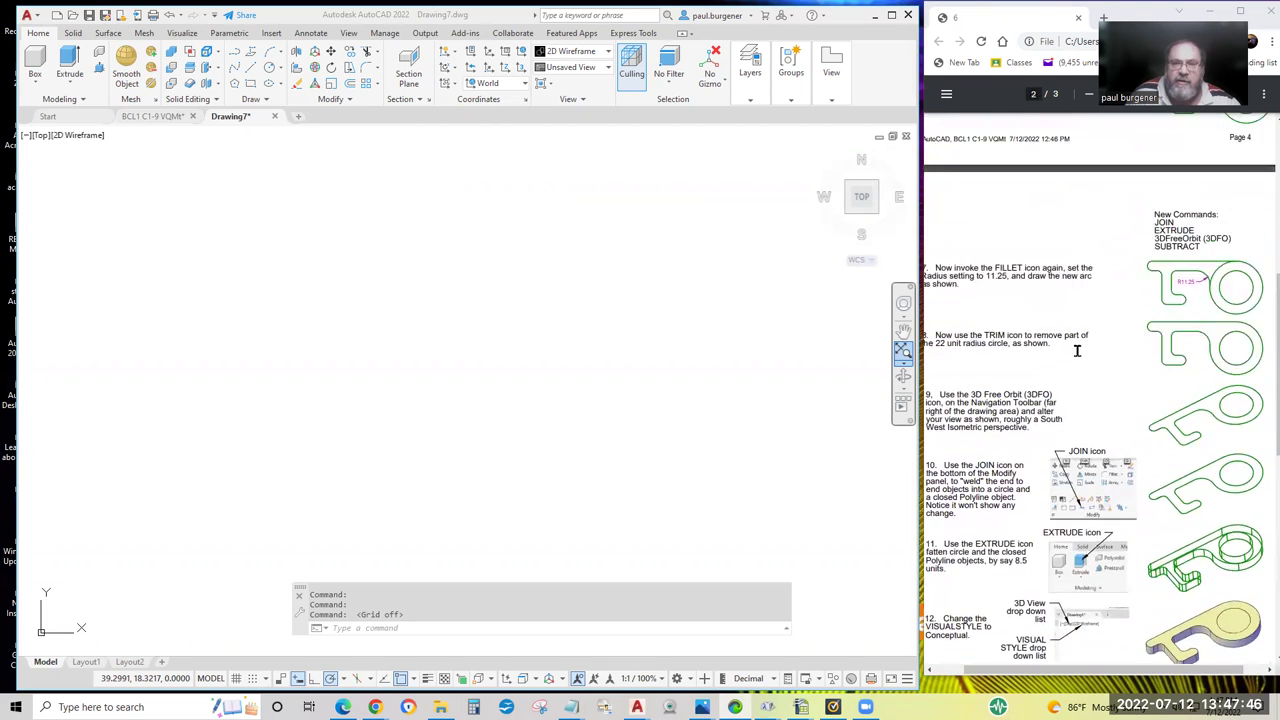
scroll(1077, 350, up, 5)
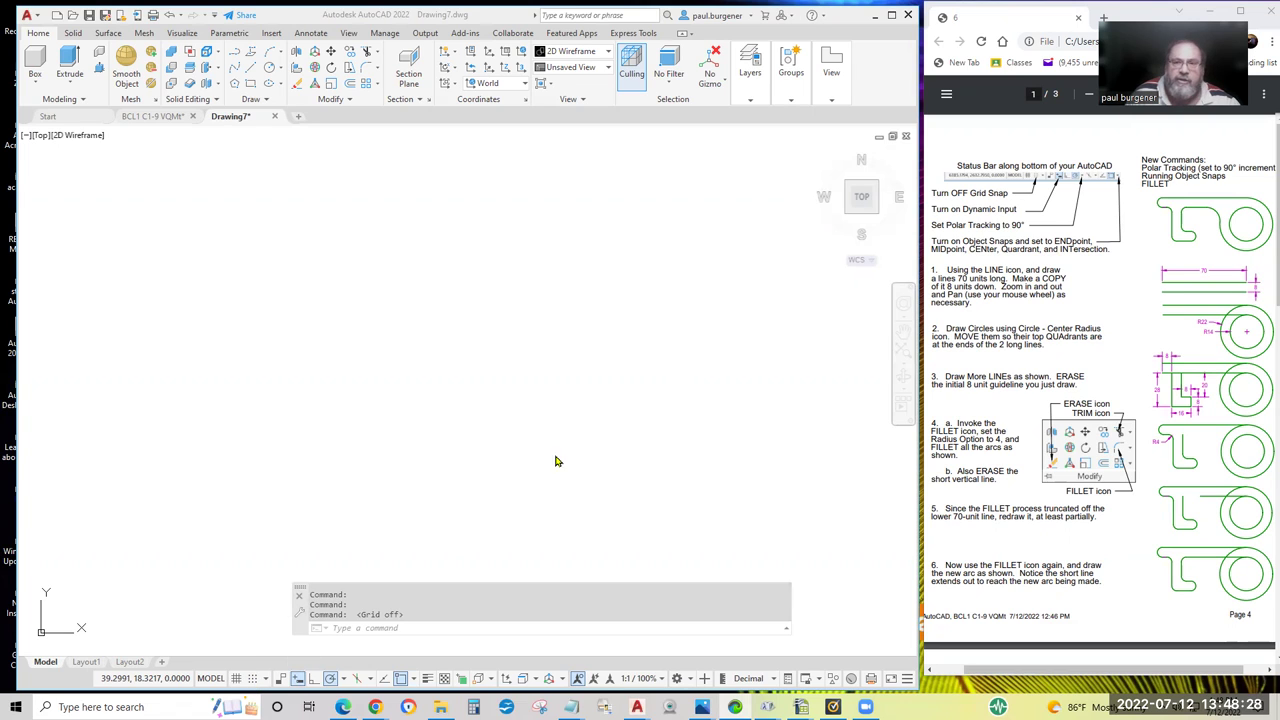
Check dynamic input, the 90° polar tracking setting, and the Endpoint, Midpoint, Center, Quadrant and Intersection running object snaps.
click(298, 680)
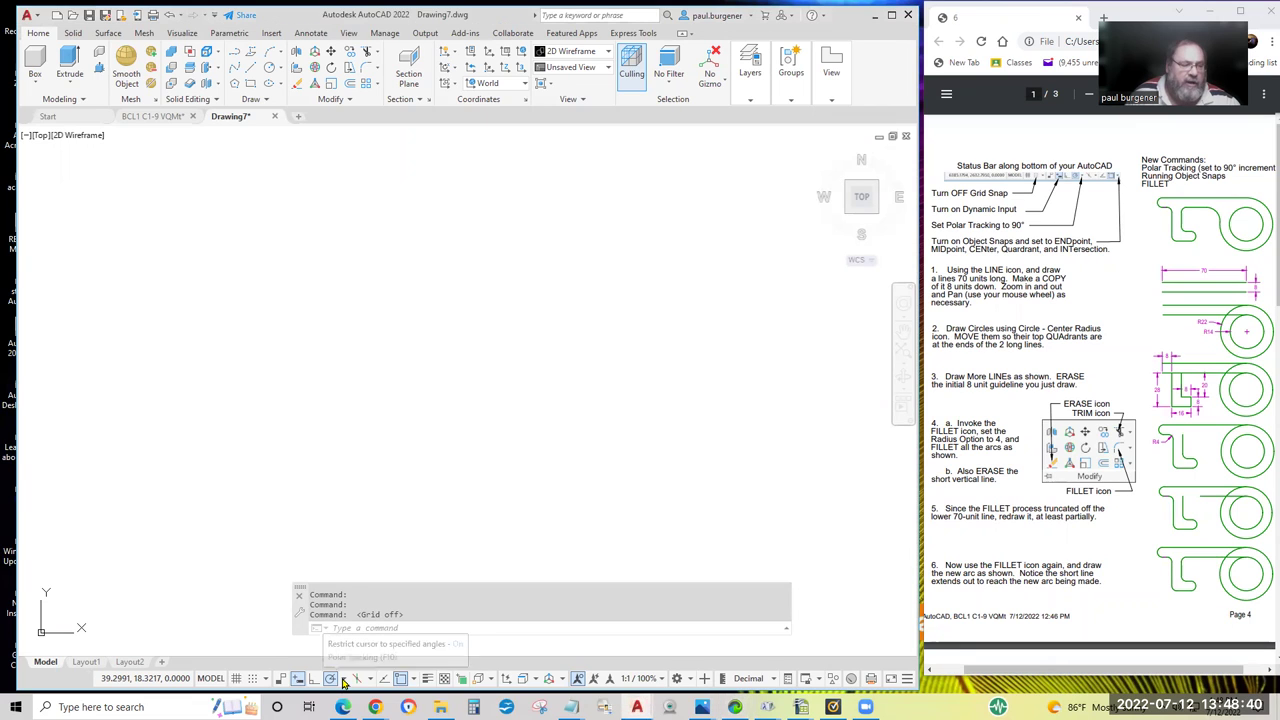
click(342, 680)
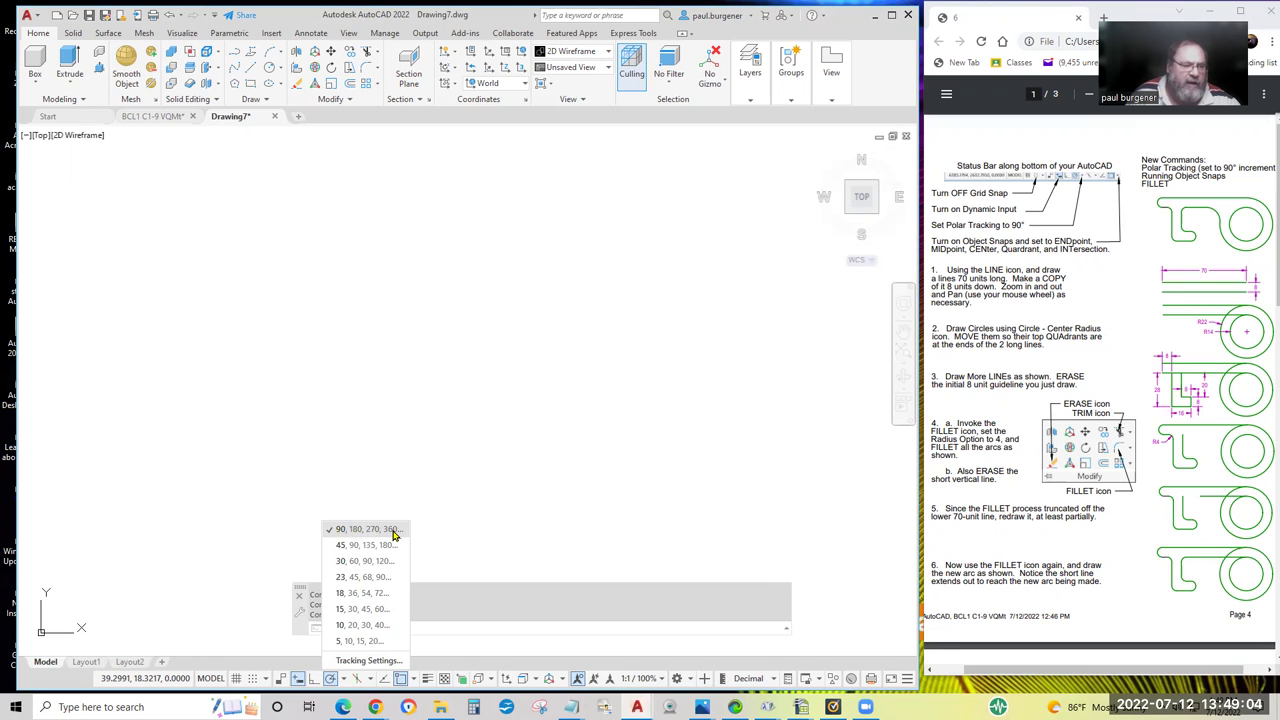
click(414, 680)
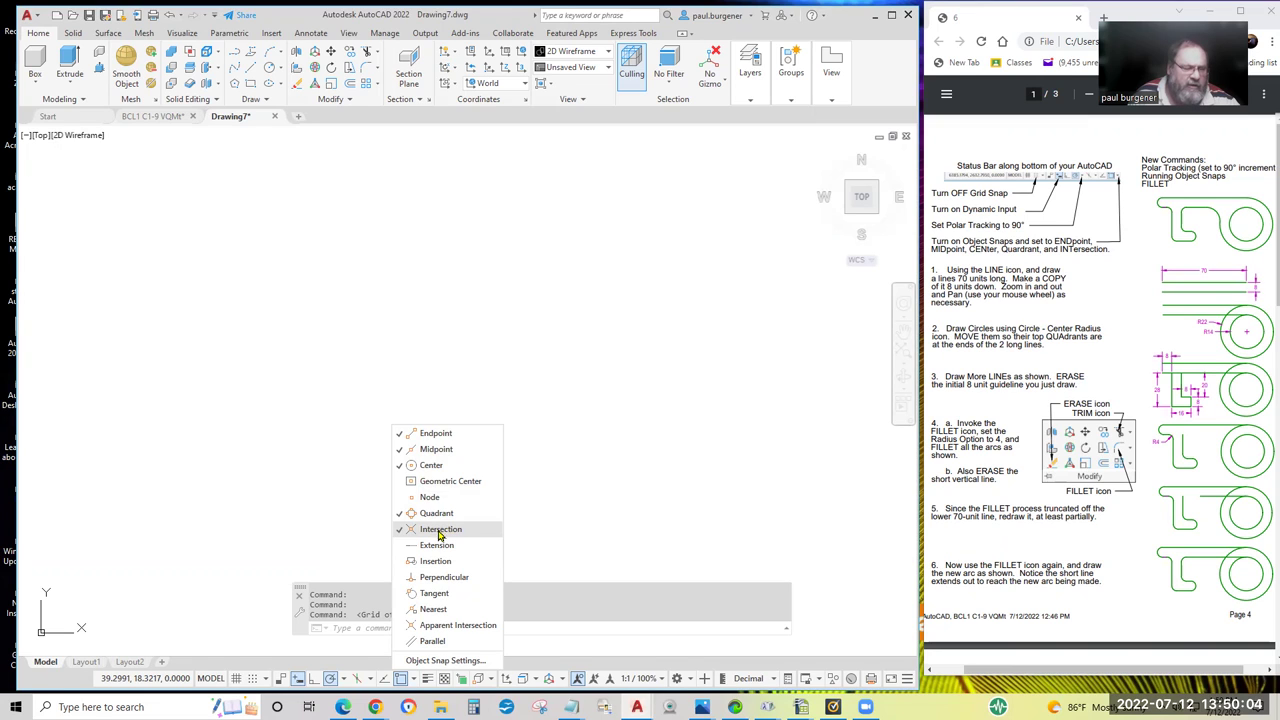
click(681, 418)
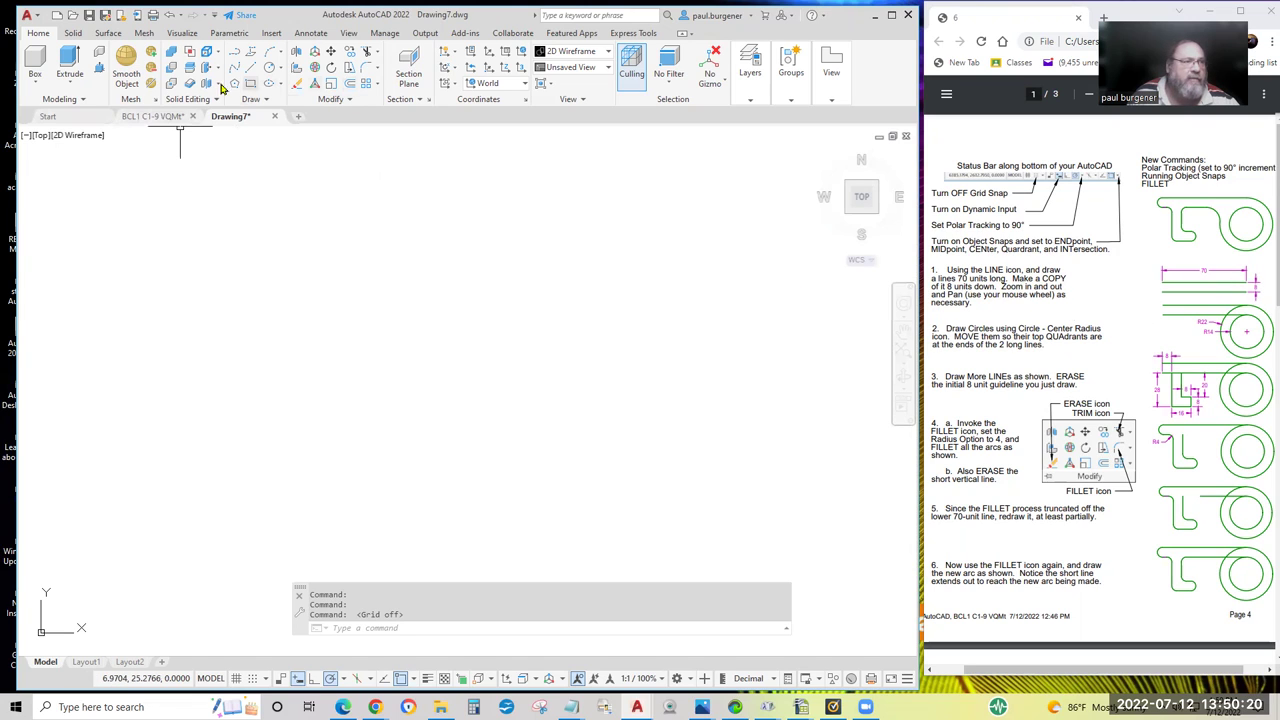
click(750, 65)
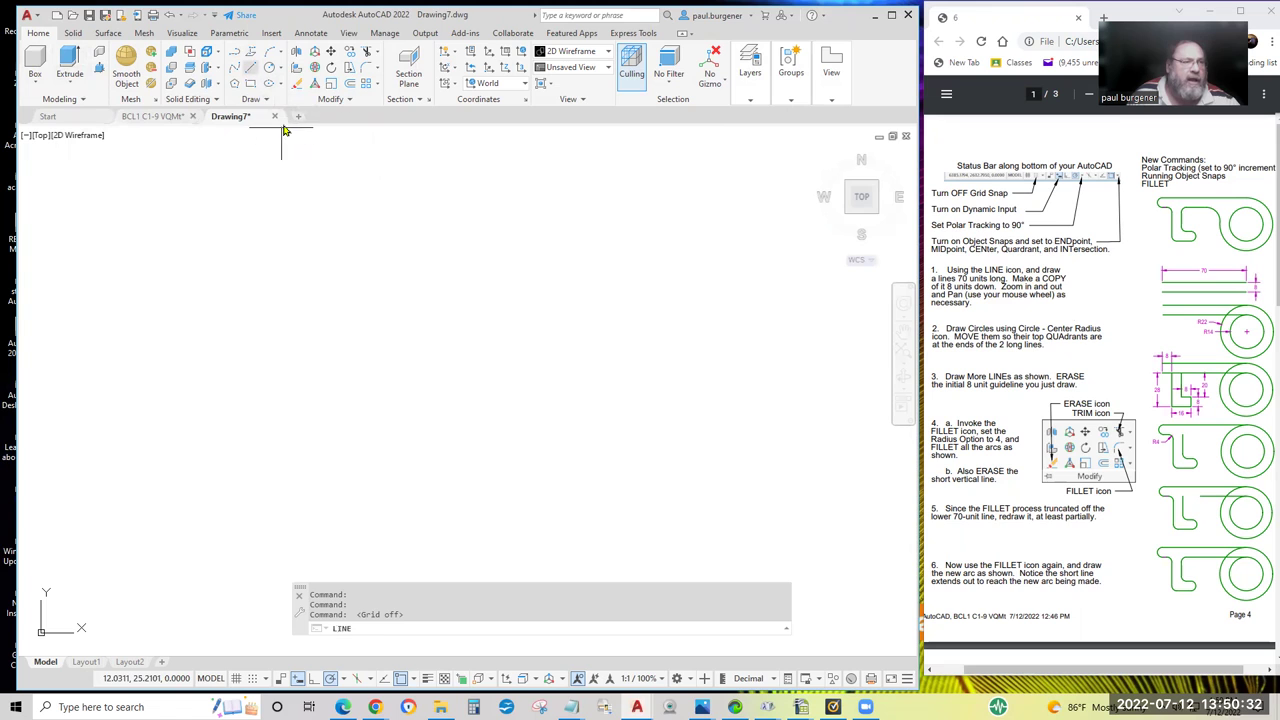
Draw a horizontal line 70 units long in the upper part of the drawing.
click(250, 70)
click(132, 236)
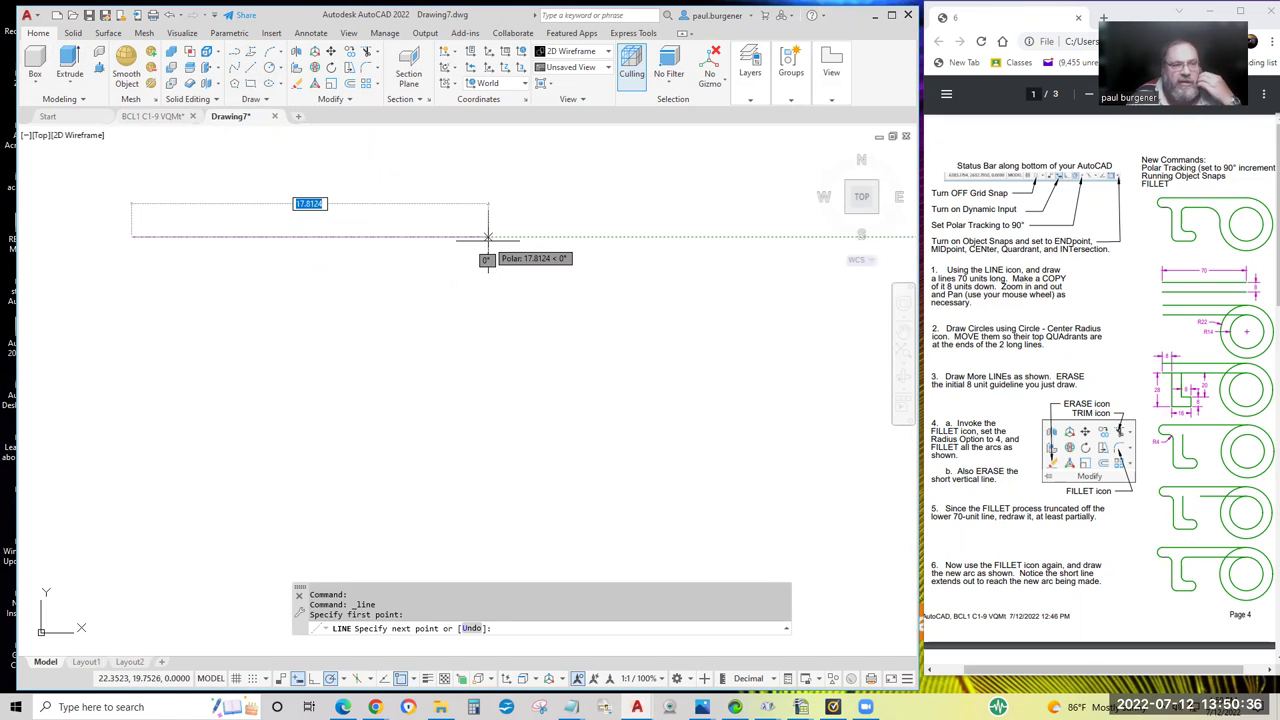
text(70)
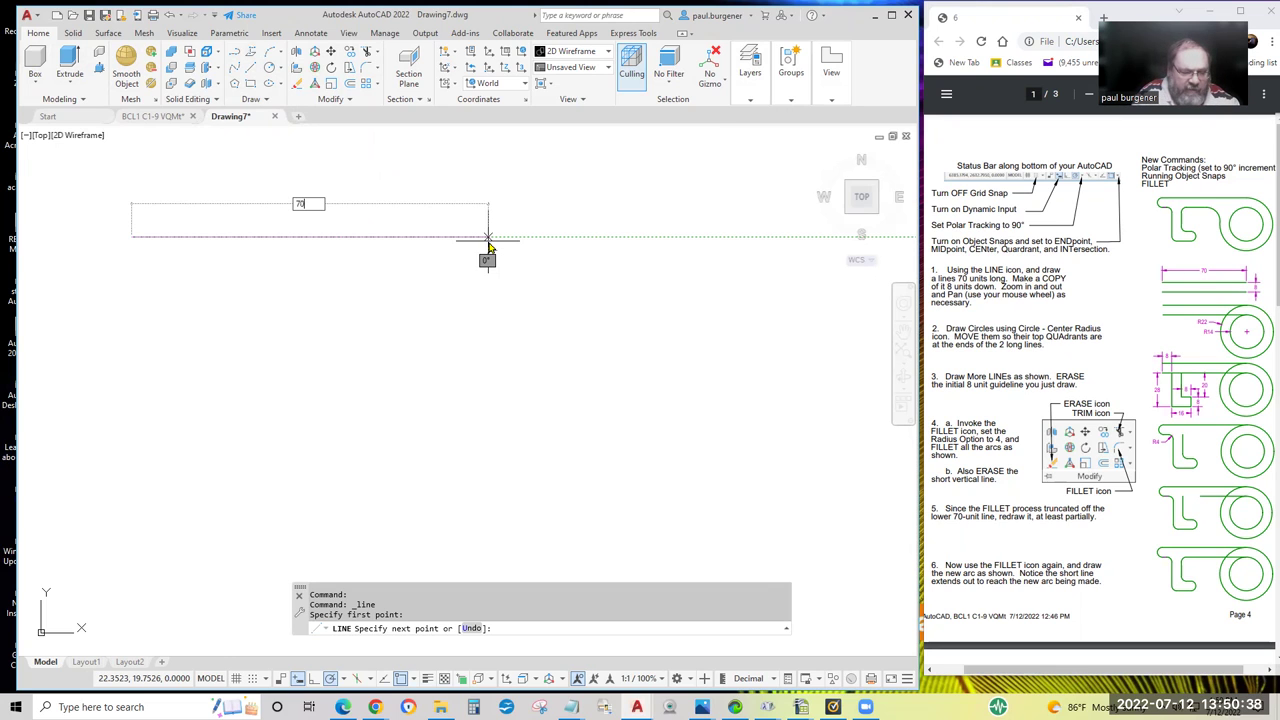
key(Return)
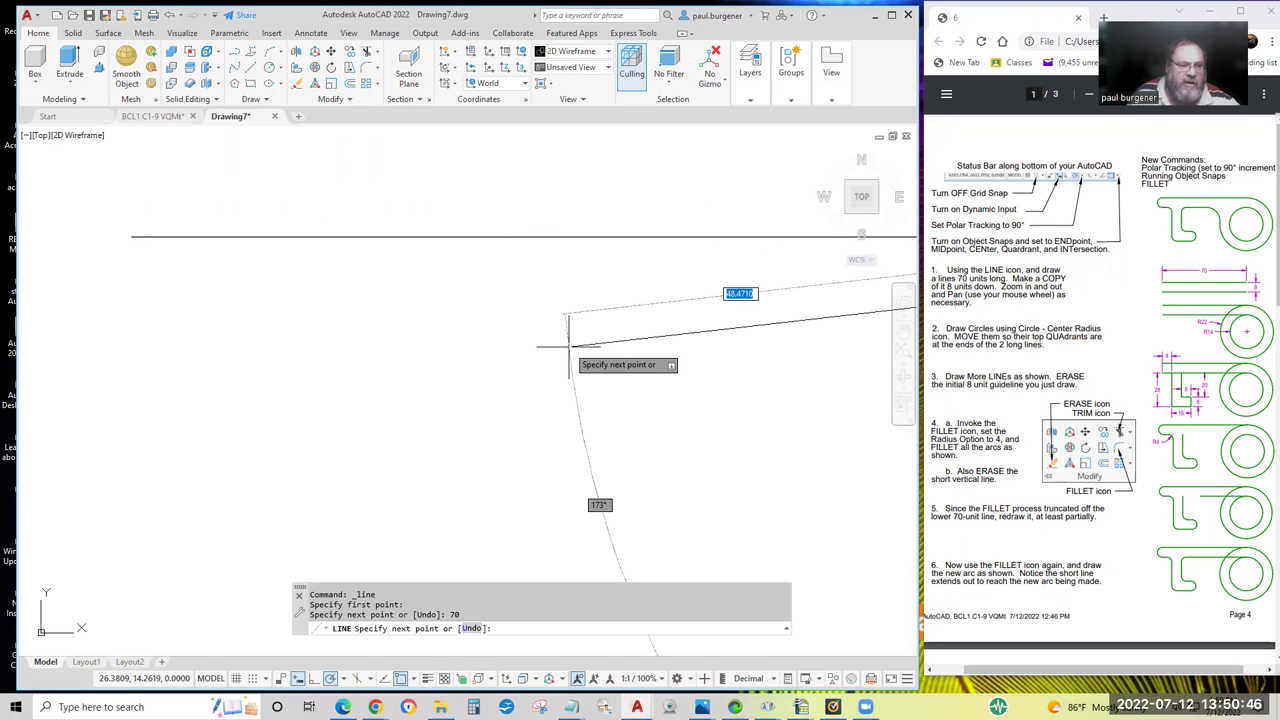
key(Return)
Copy the 70-unit horizontal line 8 units straight down.
scroll(568, 347, down, 4)
mouse_move(643, 348)
middle_down()
mouse_move(433, 311)
mouse_move(397, 367)
middle_up()
scroll(449, 317, up, 5)
scroll(400, 365, down, 2)
middle_drag(449, 320, 466, 249)
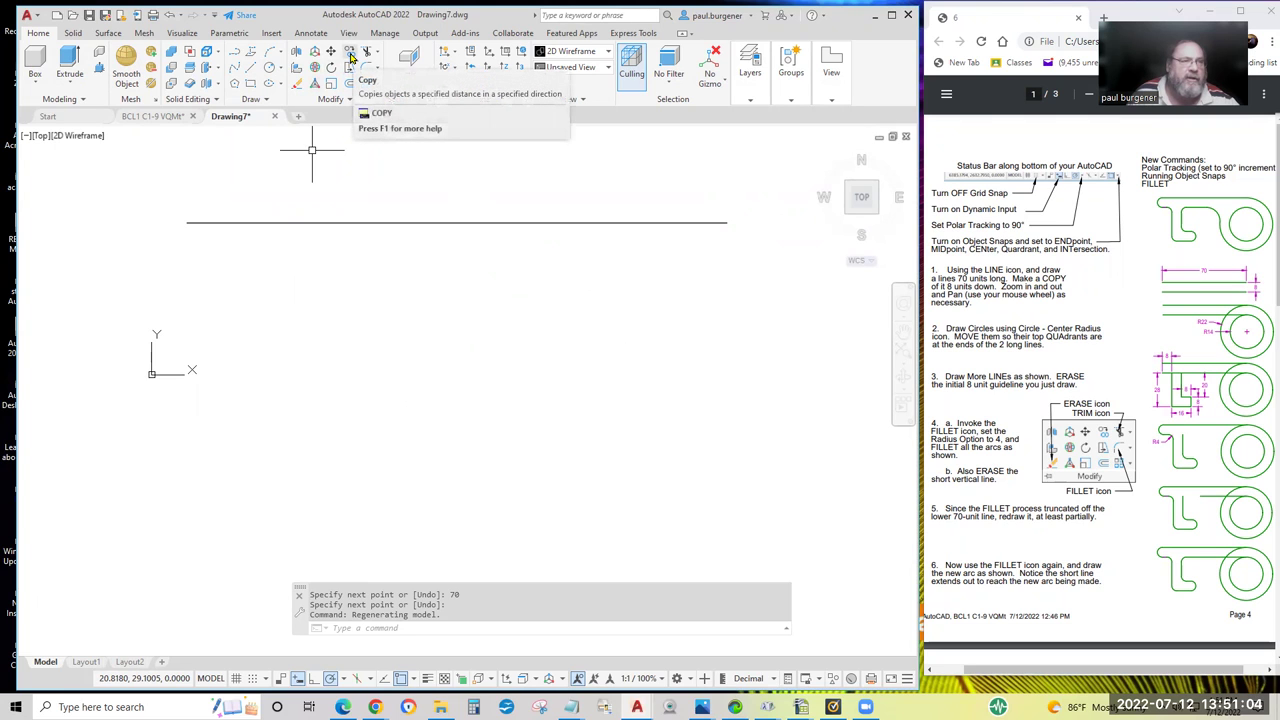
click(351, 57)
click(465, 177)
click(420, 286)
key(Return)
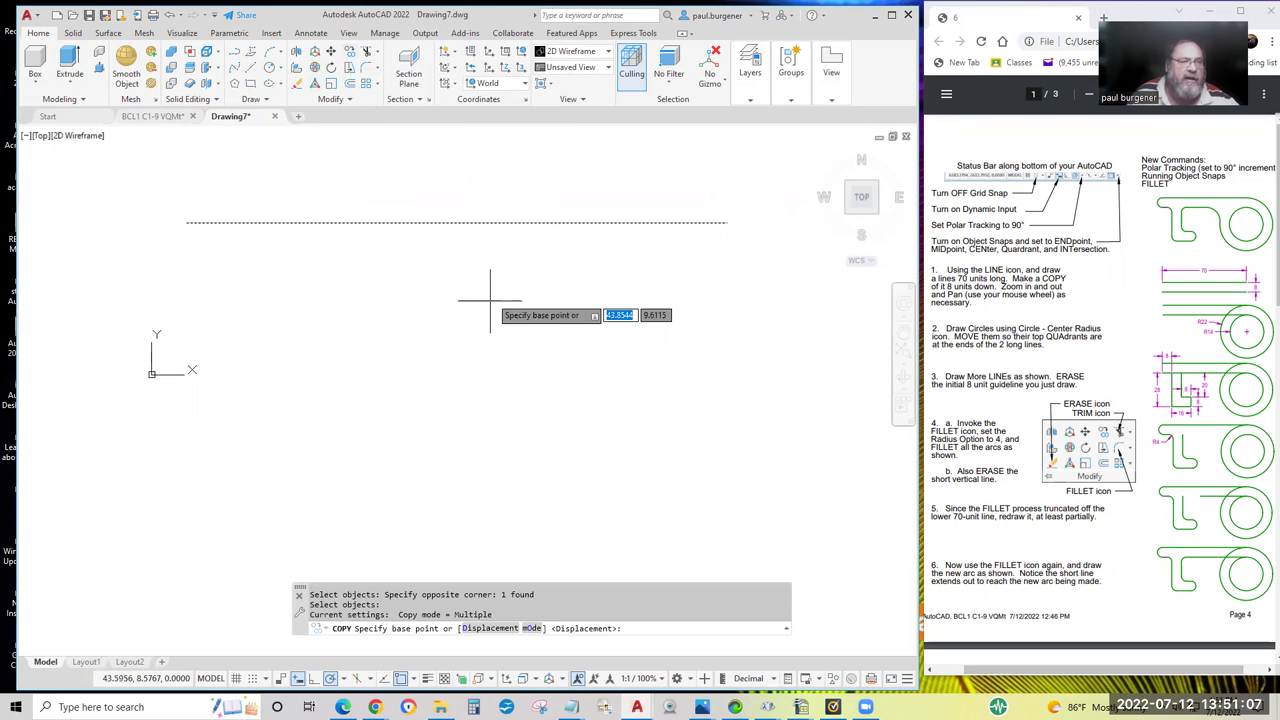
click(805, 388)
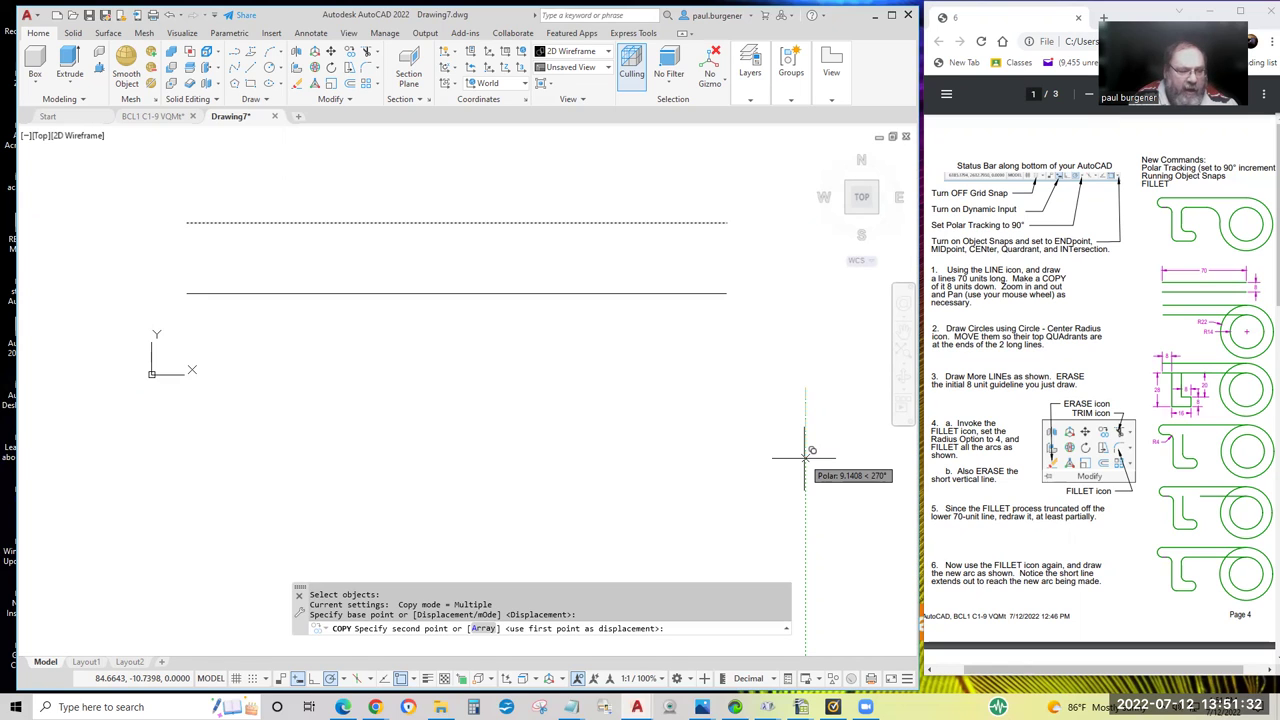
text(8)
key(Return)
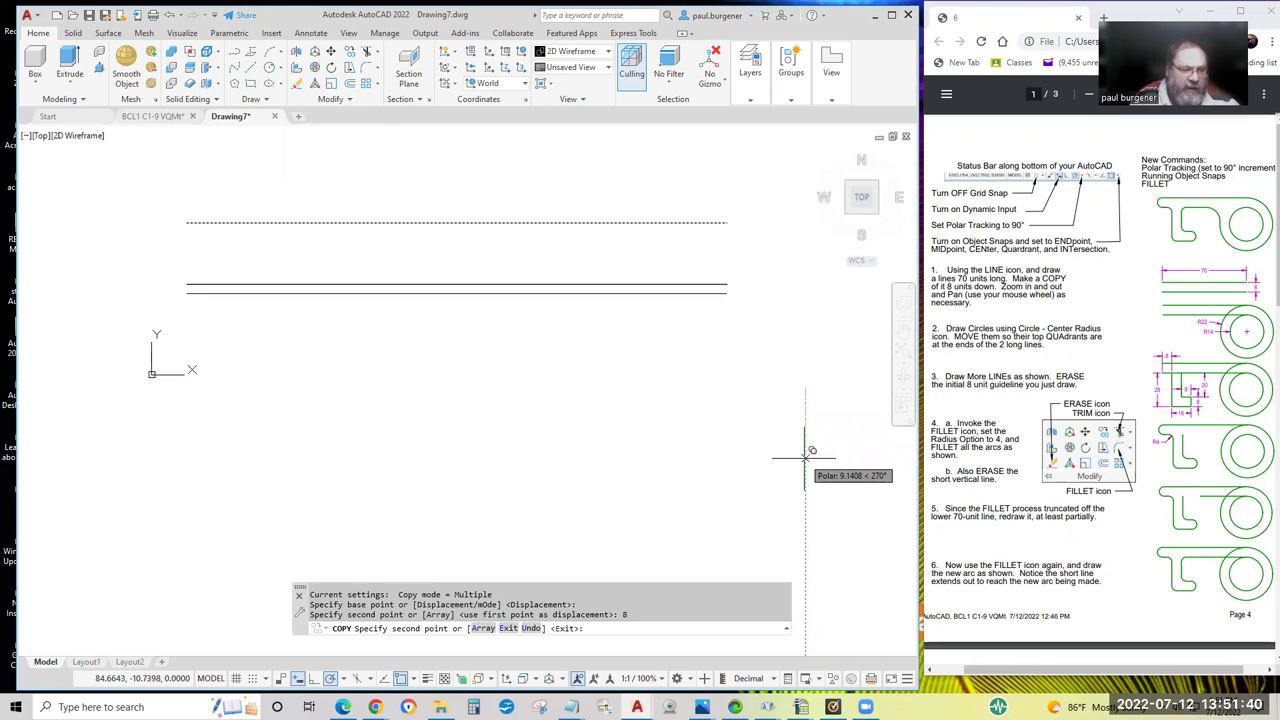
key(Return)
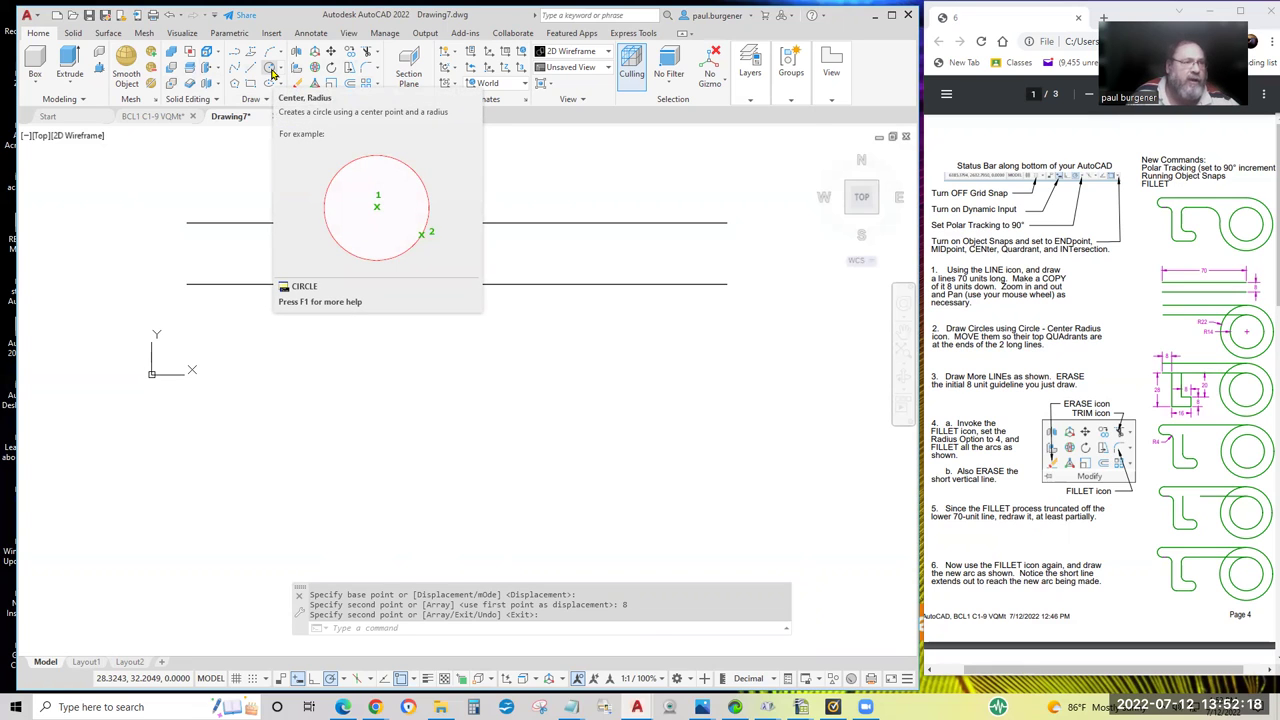
Draw two concentric circles with radii 22 and 14, centred below the two horizontal lines.
click(272, 74)
click(421, 440)
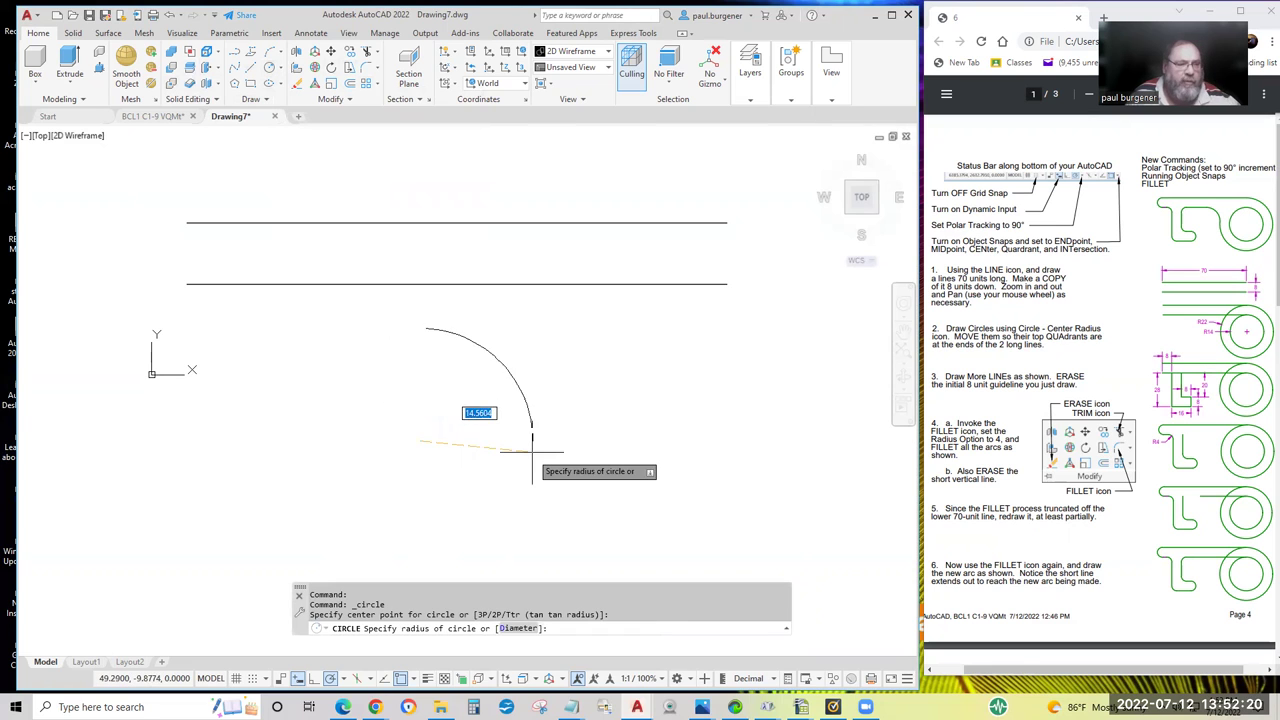
text(22)
key(Return)
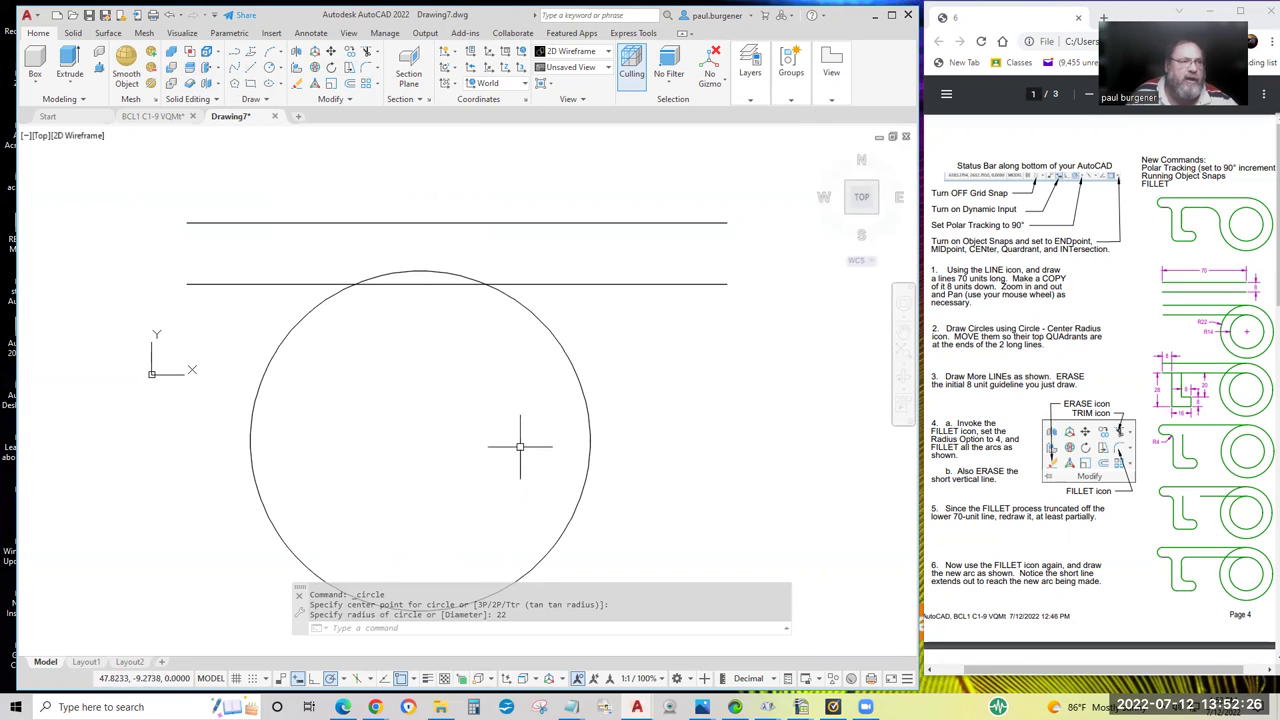
click(270, 81)
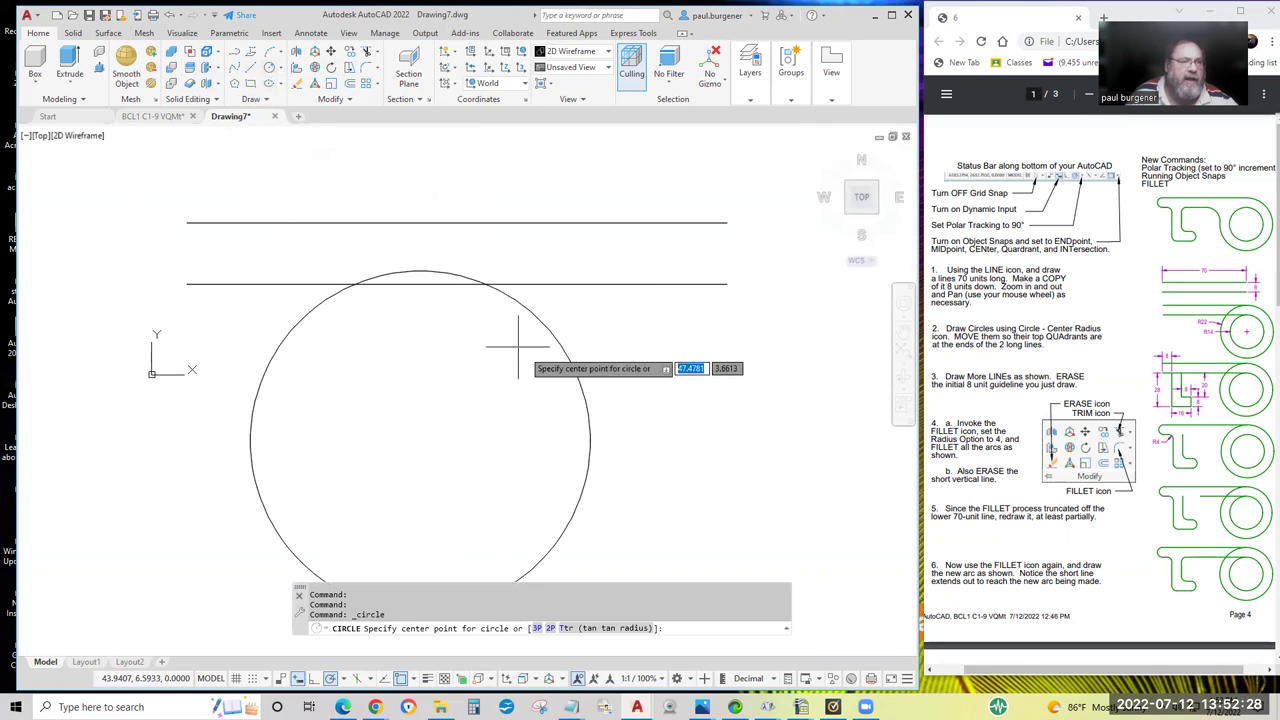
click(420, 440)
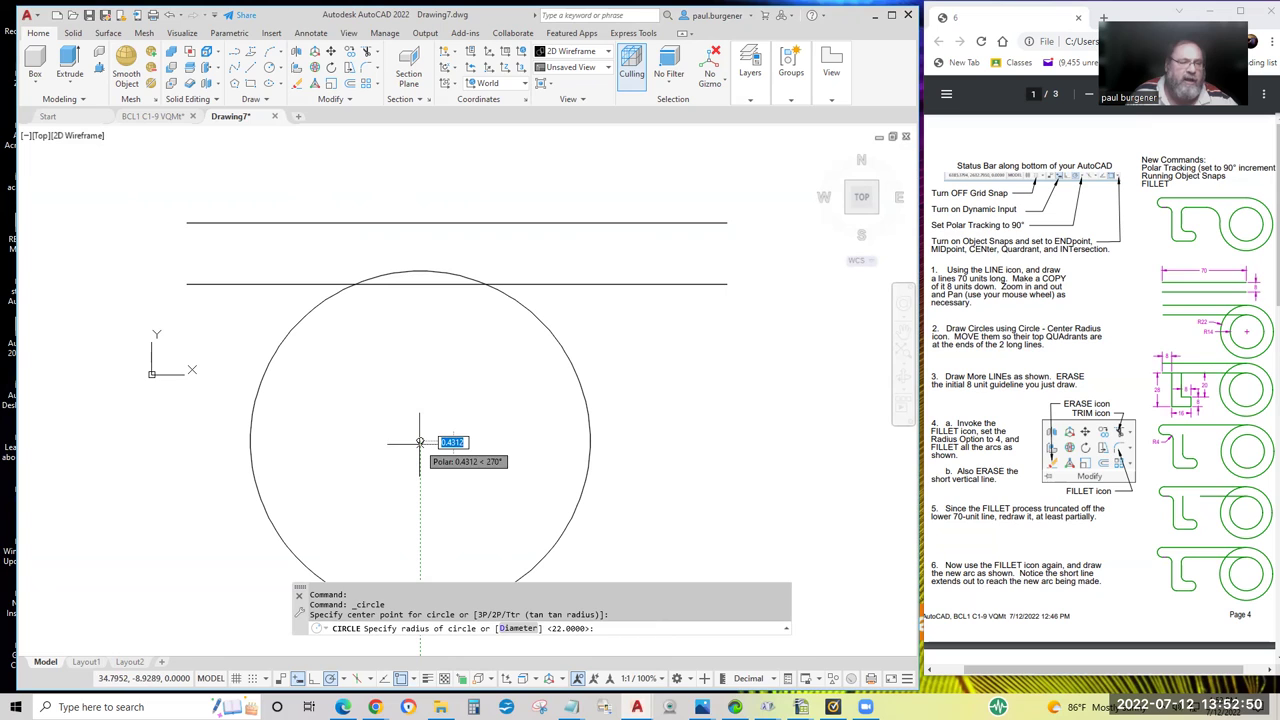
text(14)
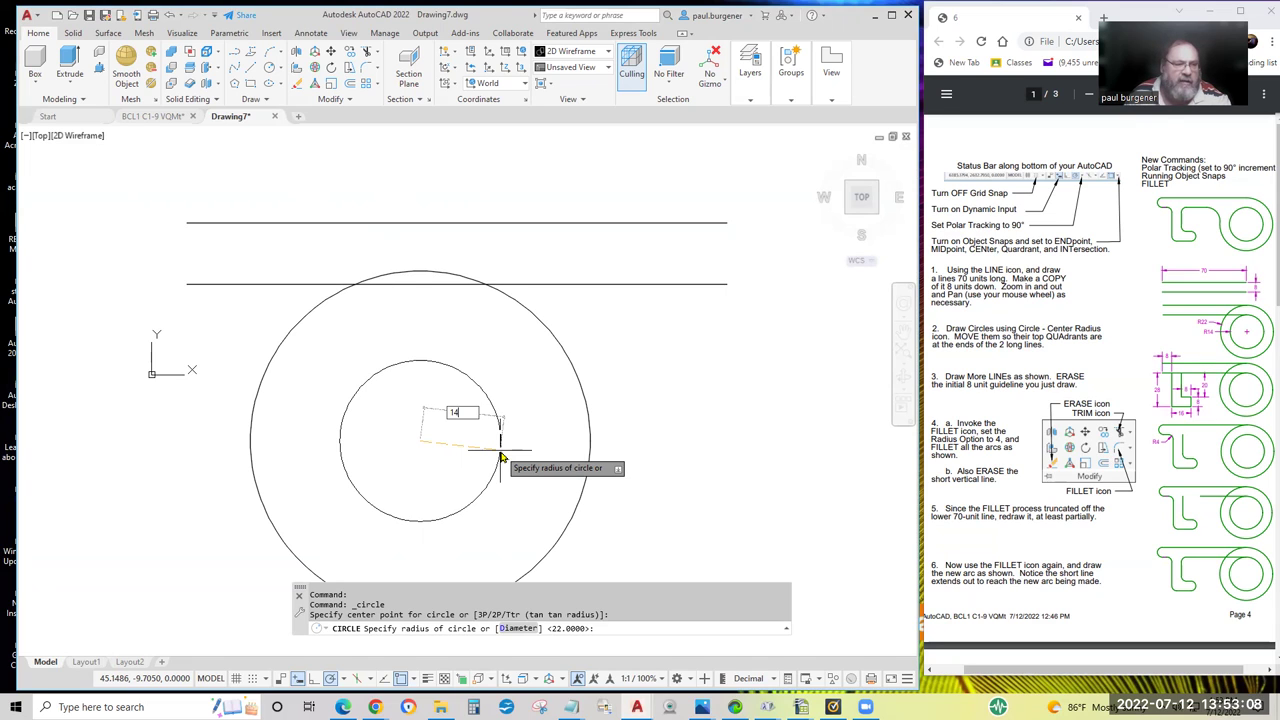
key(Return)
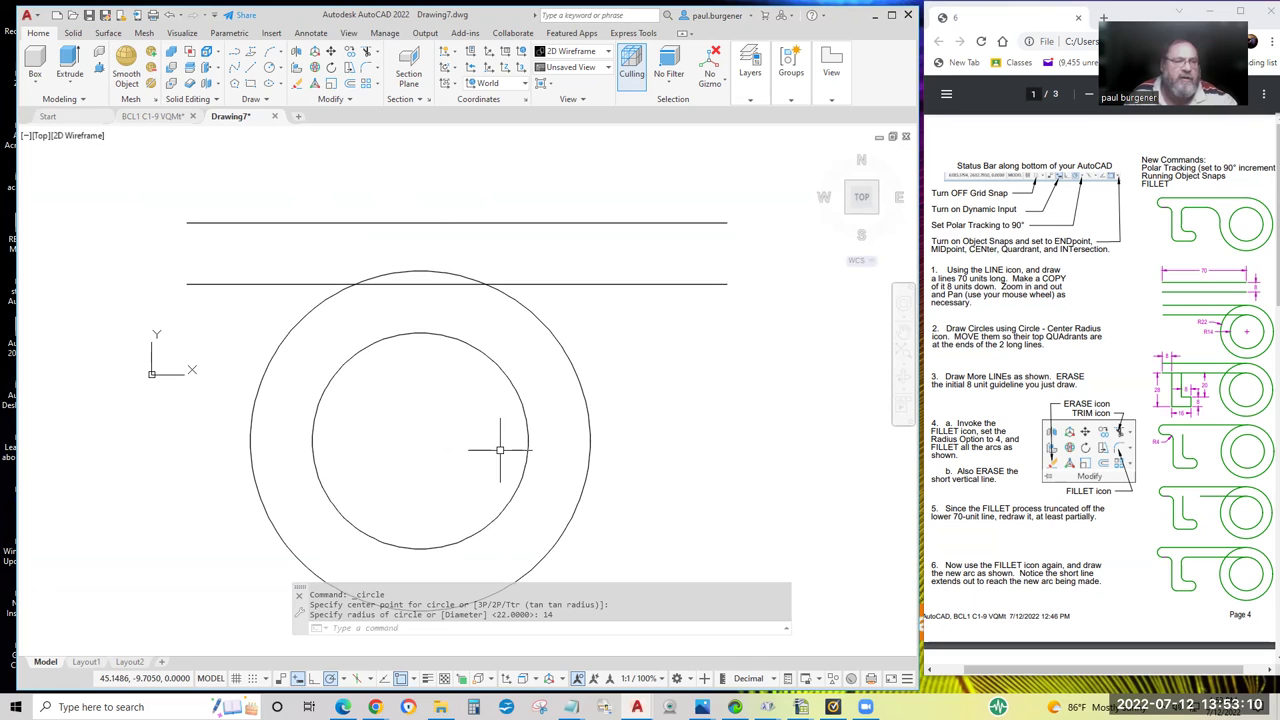
Move both circles from the outer circle's top quadrant to the right endpoint of the upper horizontal line.
click(331, 52)
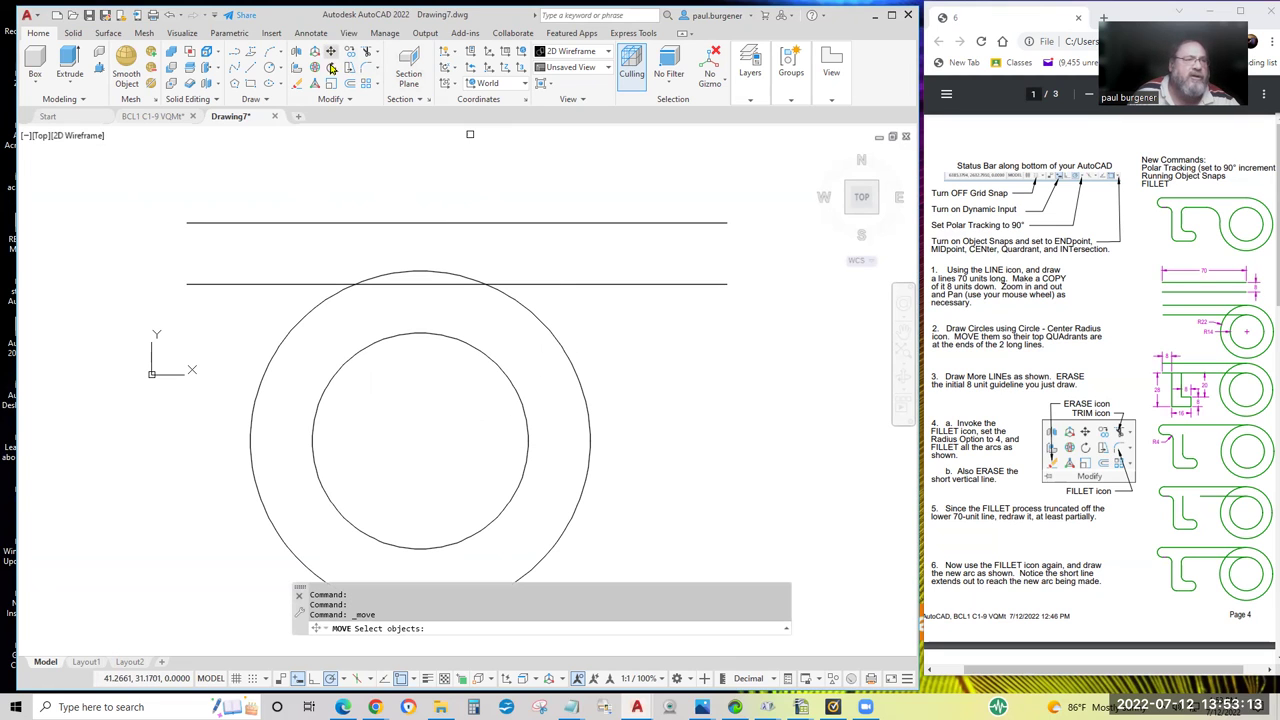
click(623, 509)
click(480, 417)
key(Return)
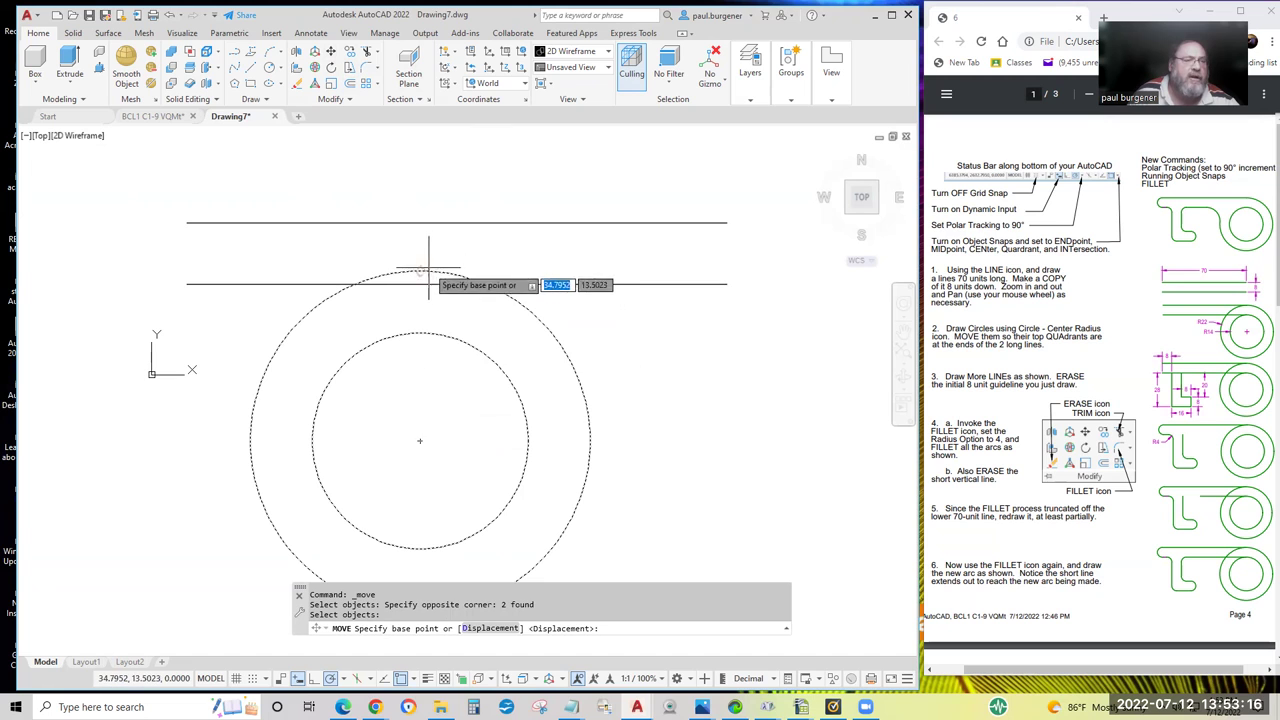
click(420, 271)
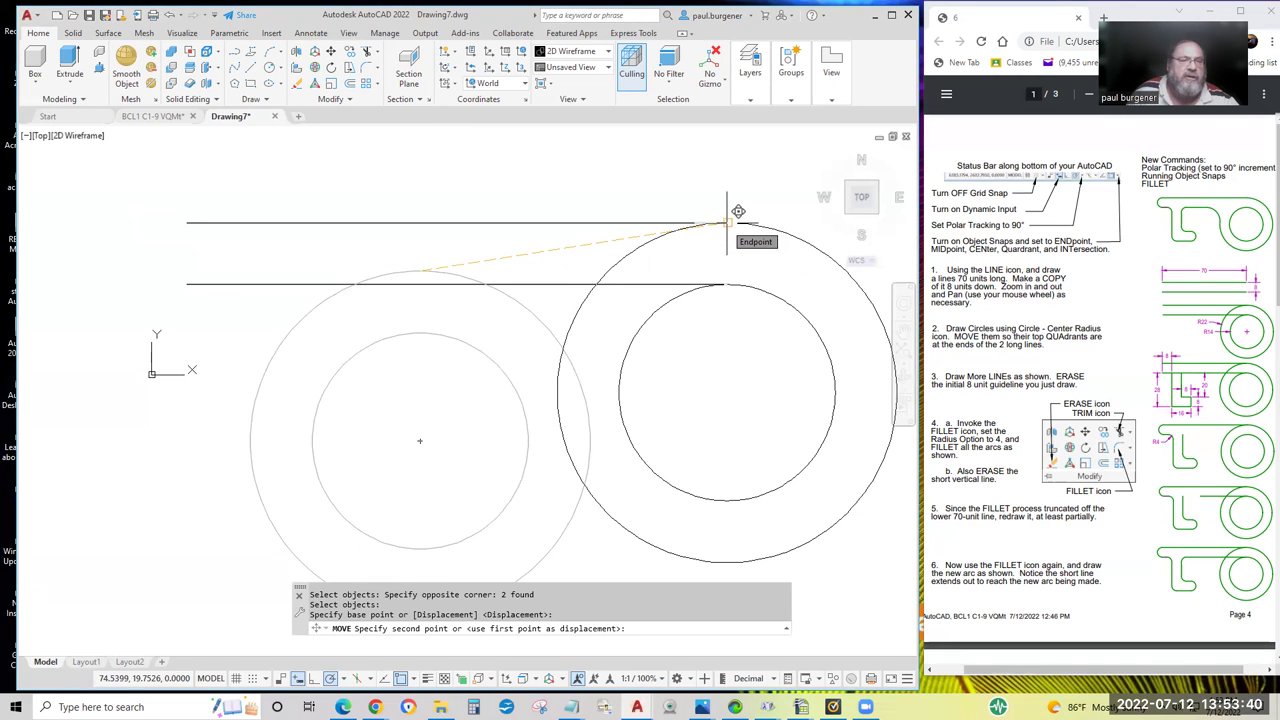
click(727, 222)
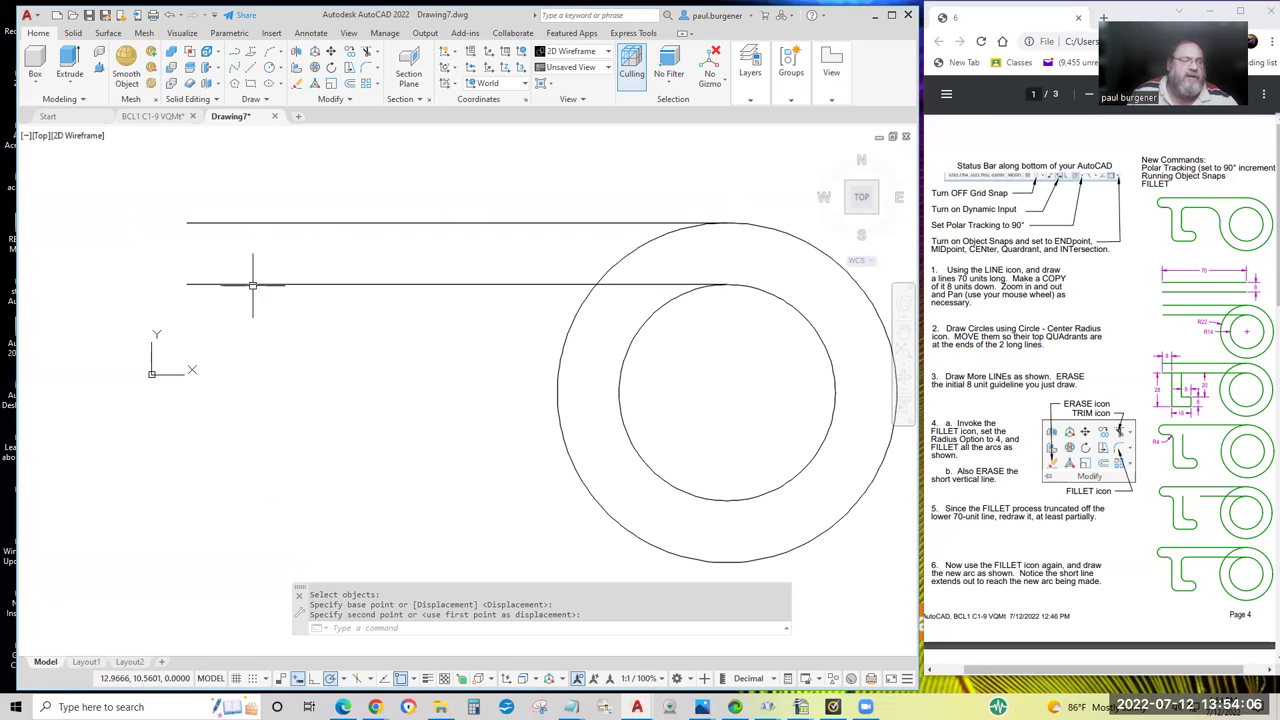
From the lower line's left endpoint, draw line segments 8 units right along it and 28 units down.
click(248, 66)
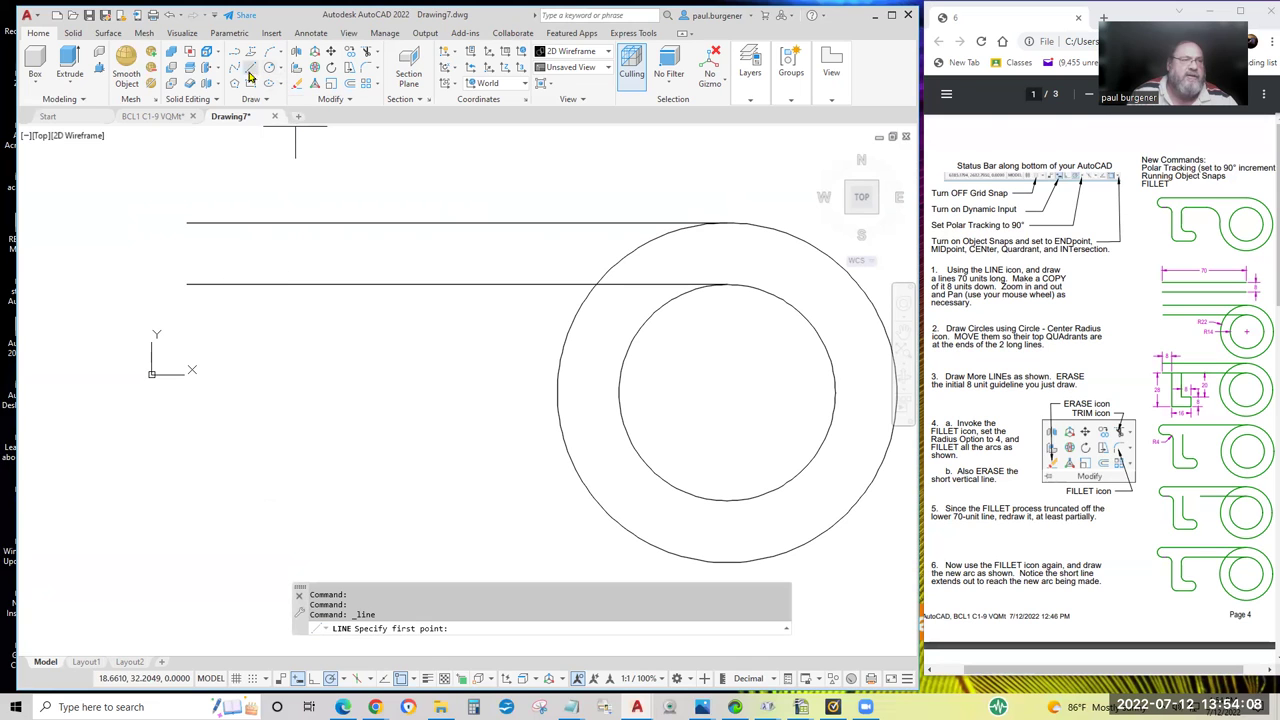
click(190, 285)
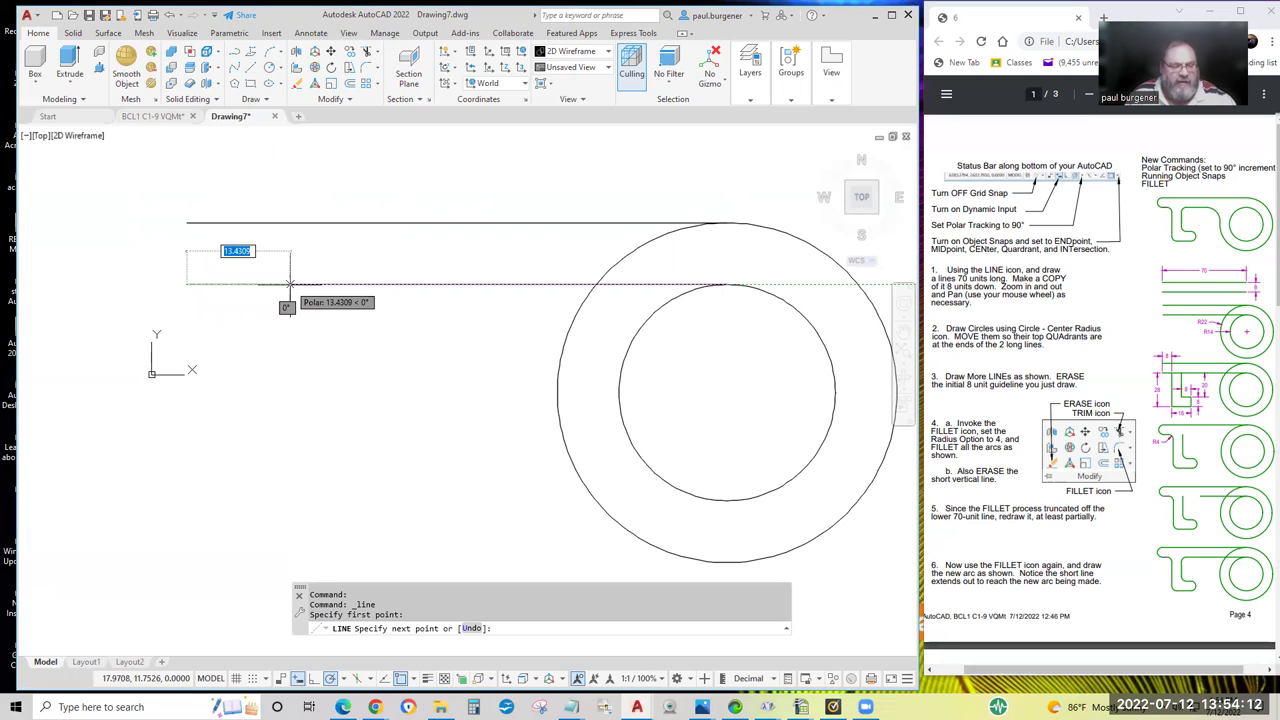
text(8)
key(Return)
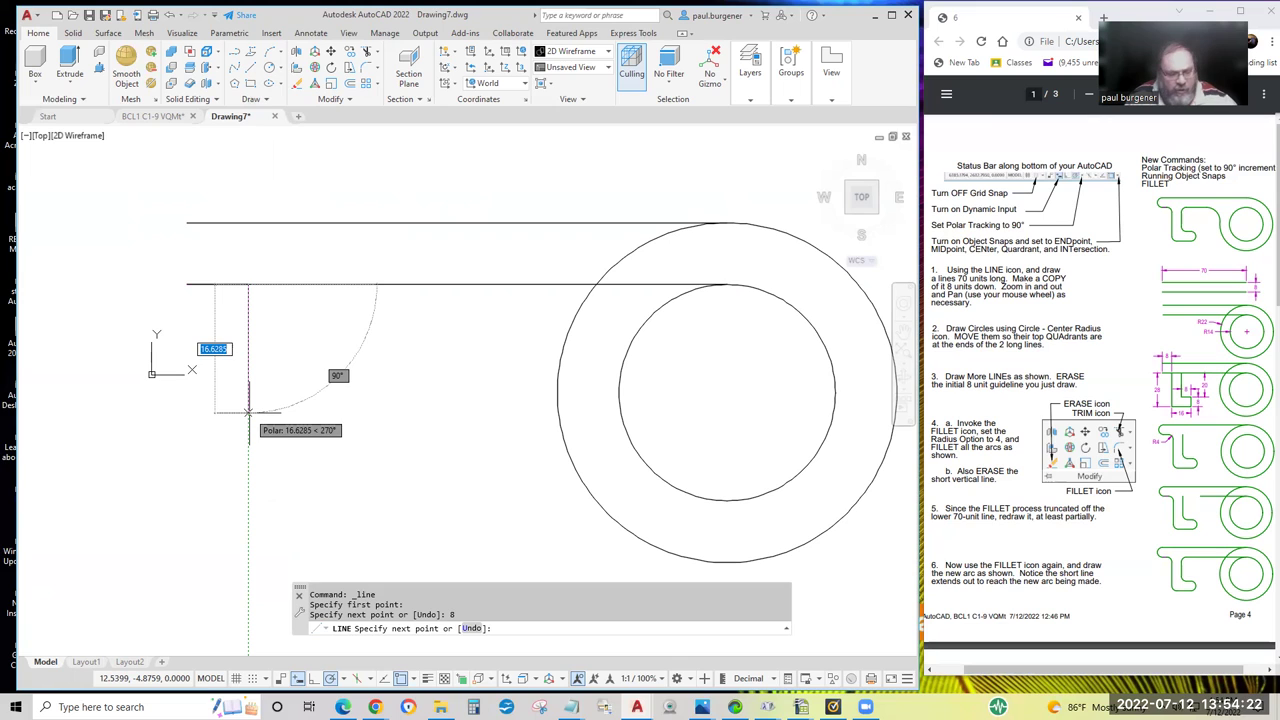
text(28)
key(Return)
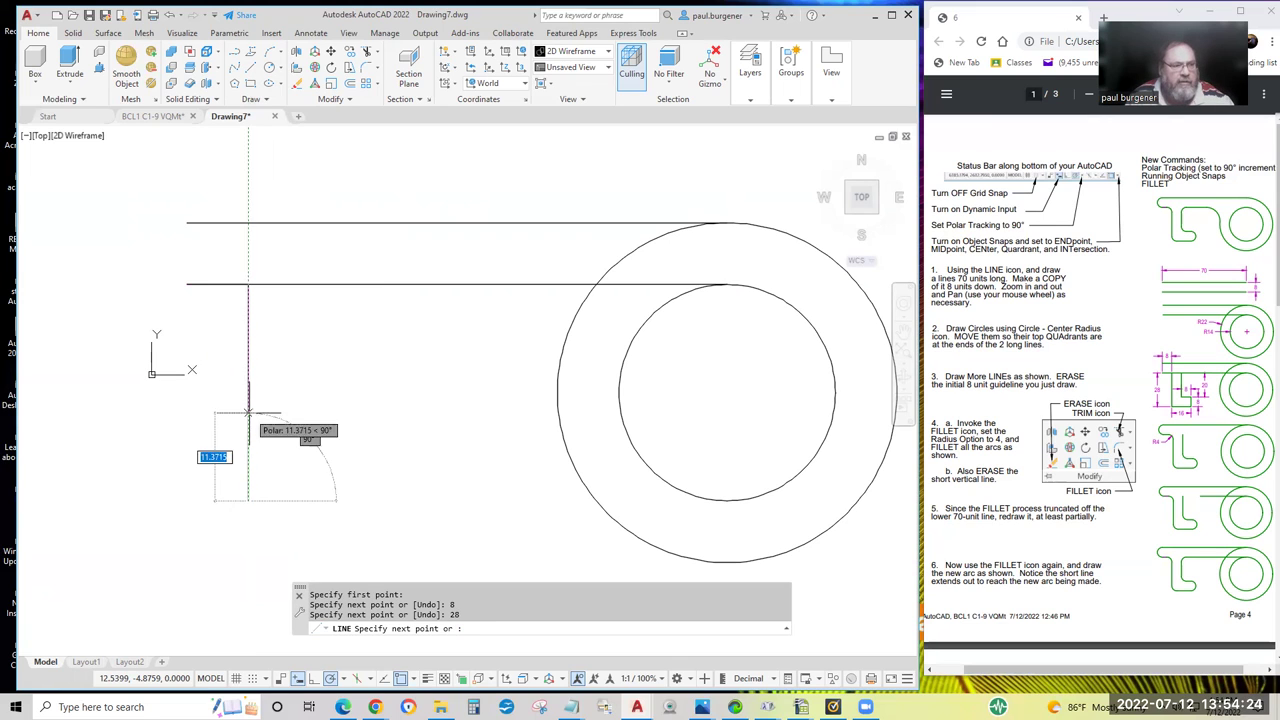
Continue the line chain 16 units right, 8 up, 8 left, and straight up to the lower horizontal line.
text(16)
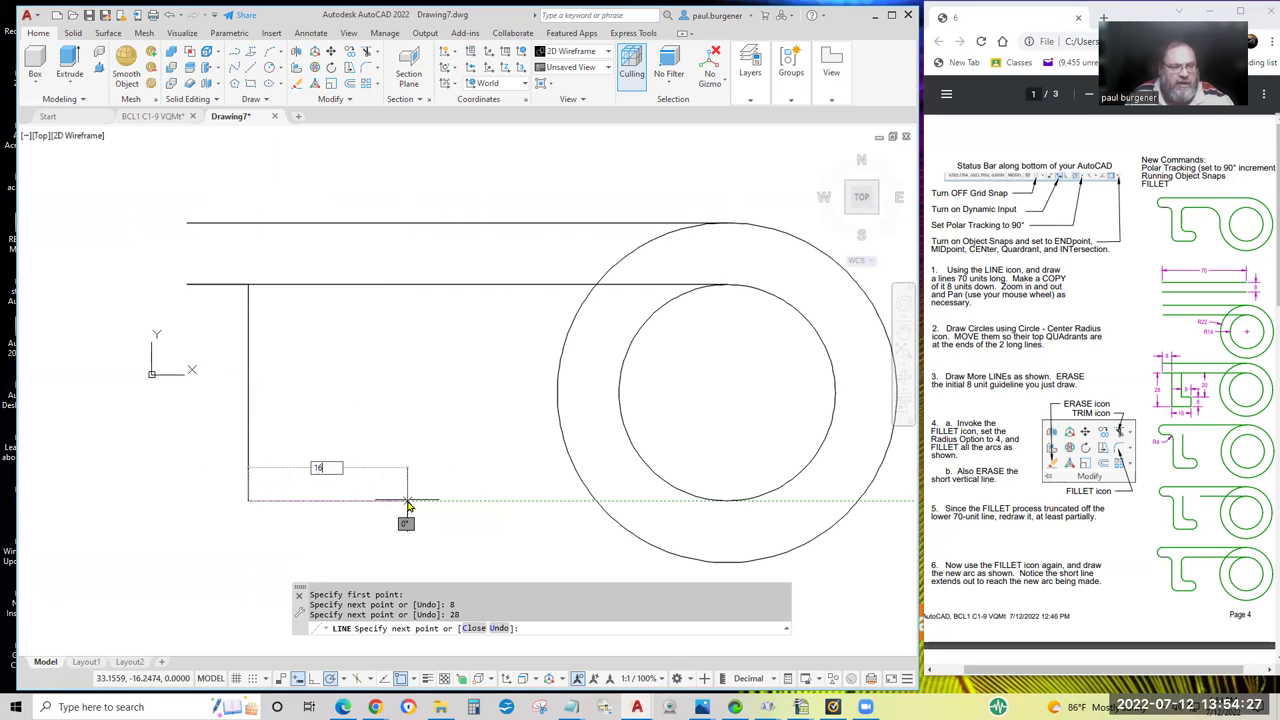
key(Return)
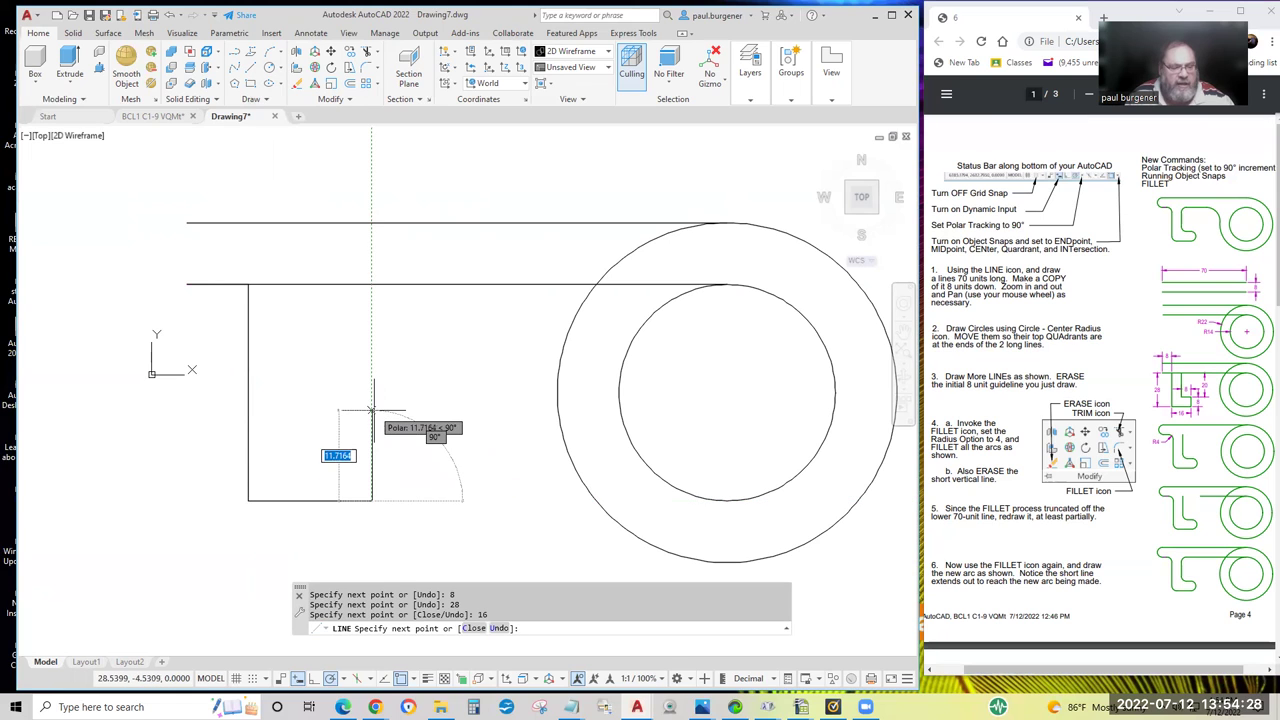
text(8)
key(Return)
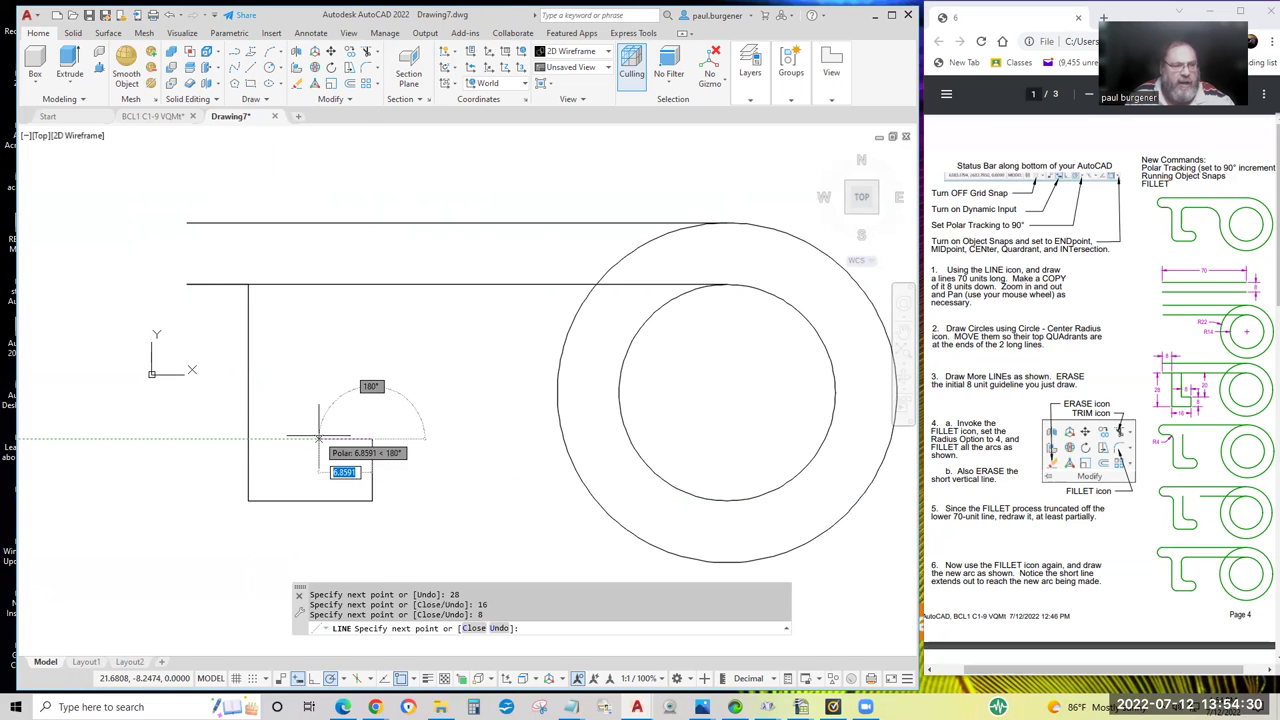
text(8)
key(Return)
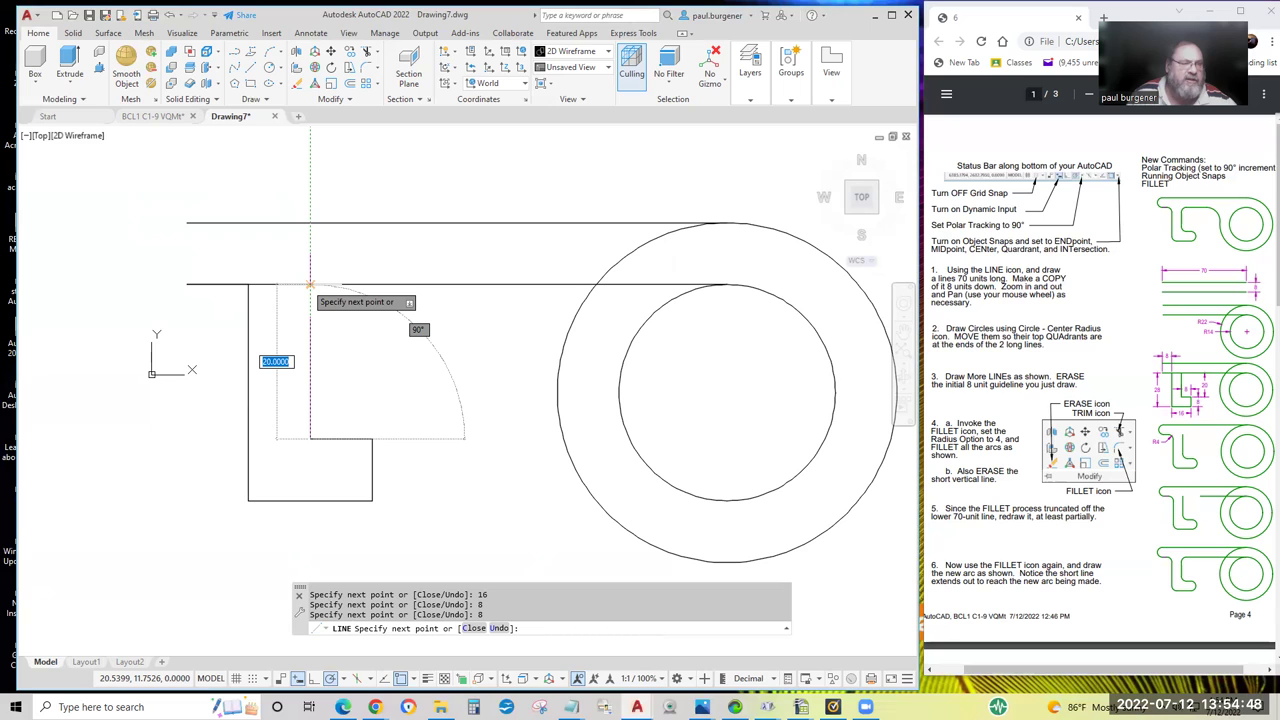
click(310, 285)
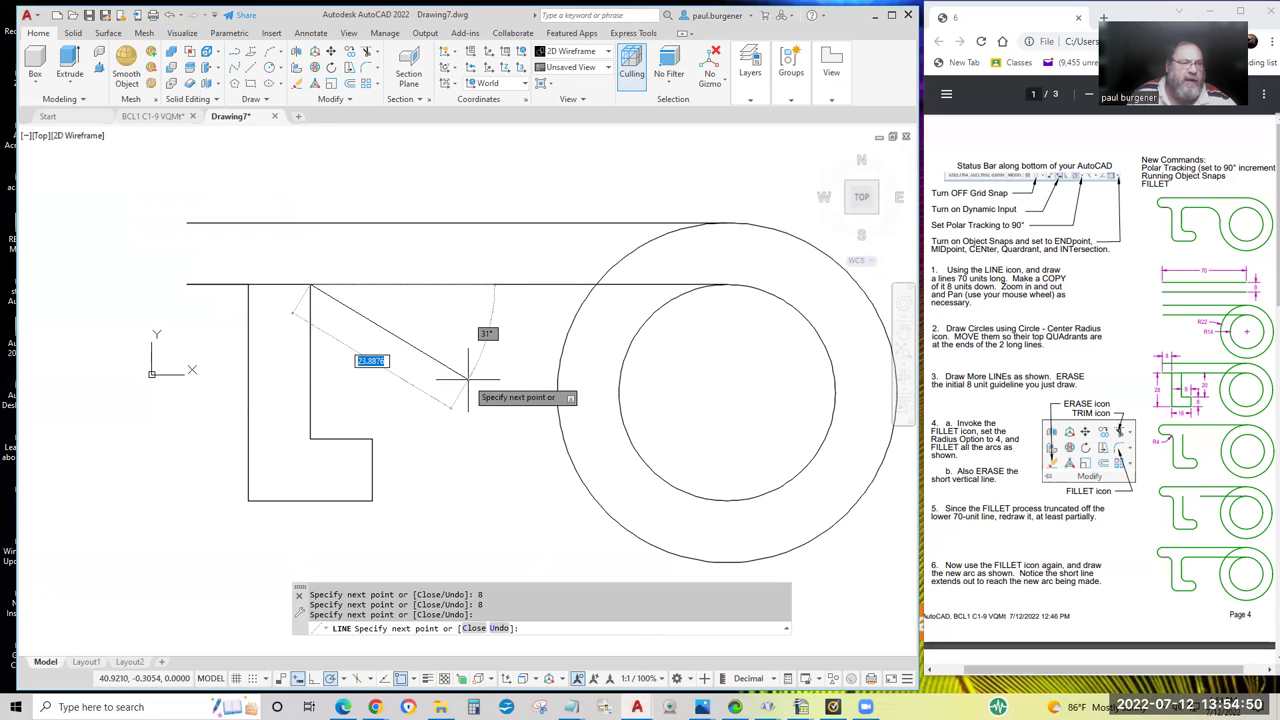
key(Return)
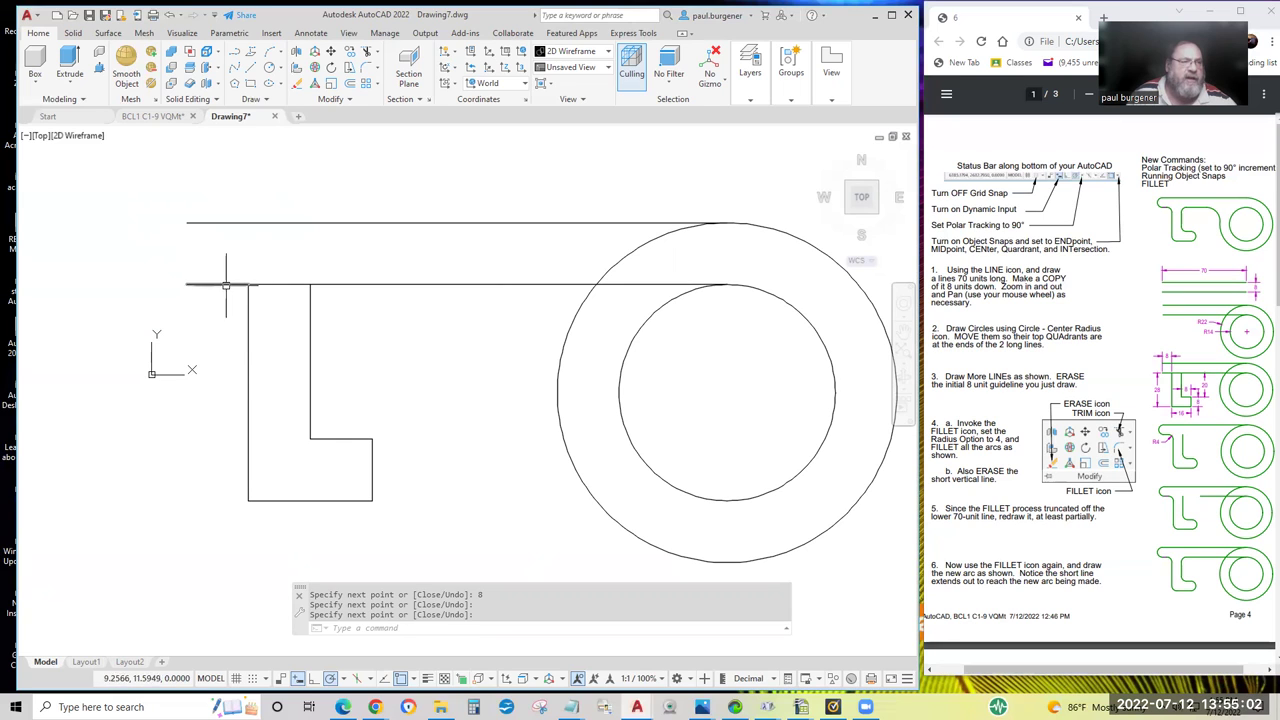
Erase the 8-unit guideline lying on the left end of the lower horizontal line.
click(297, 84)
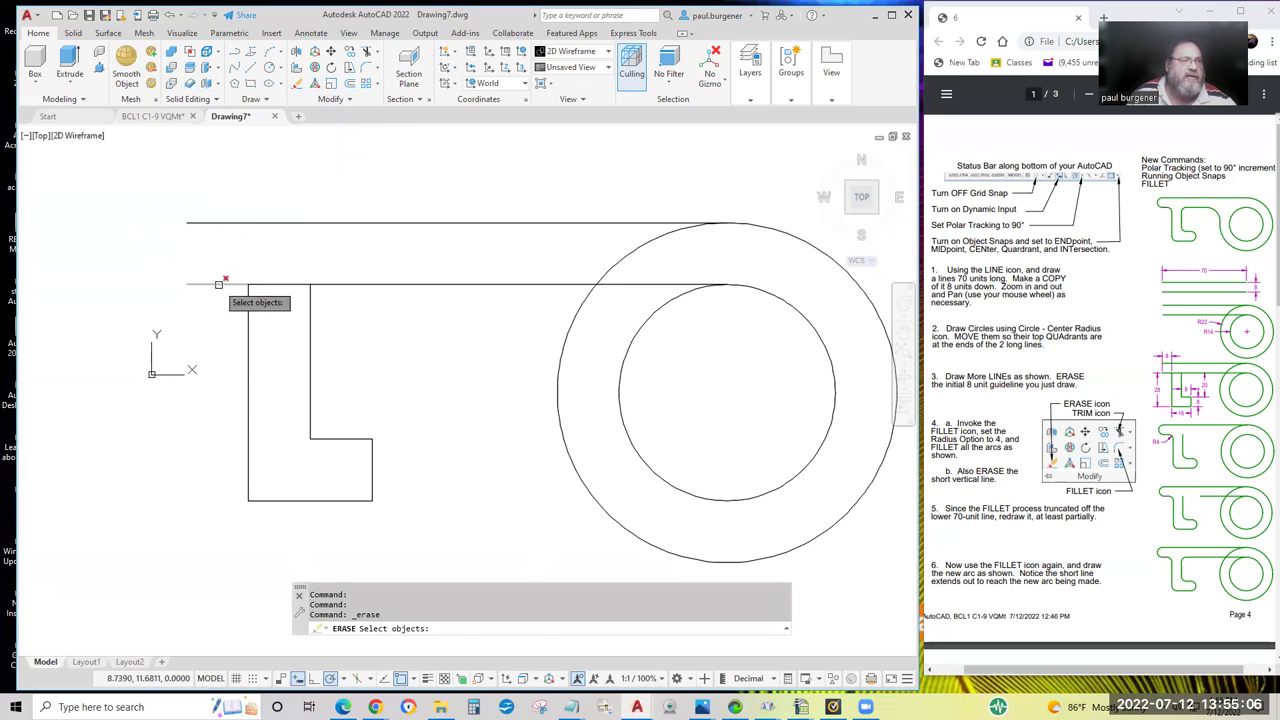
click(159, 265)
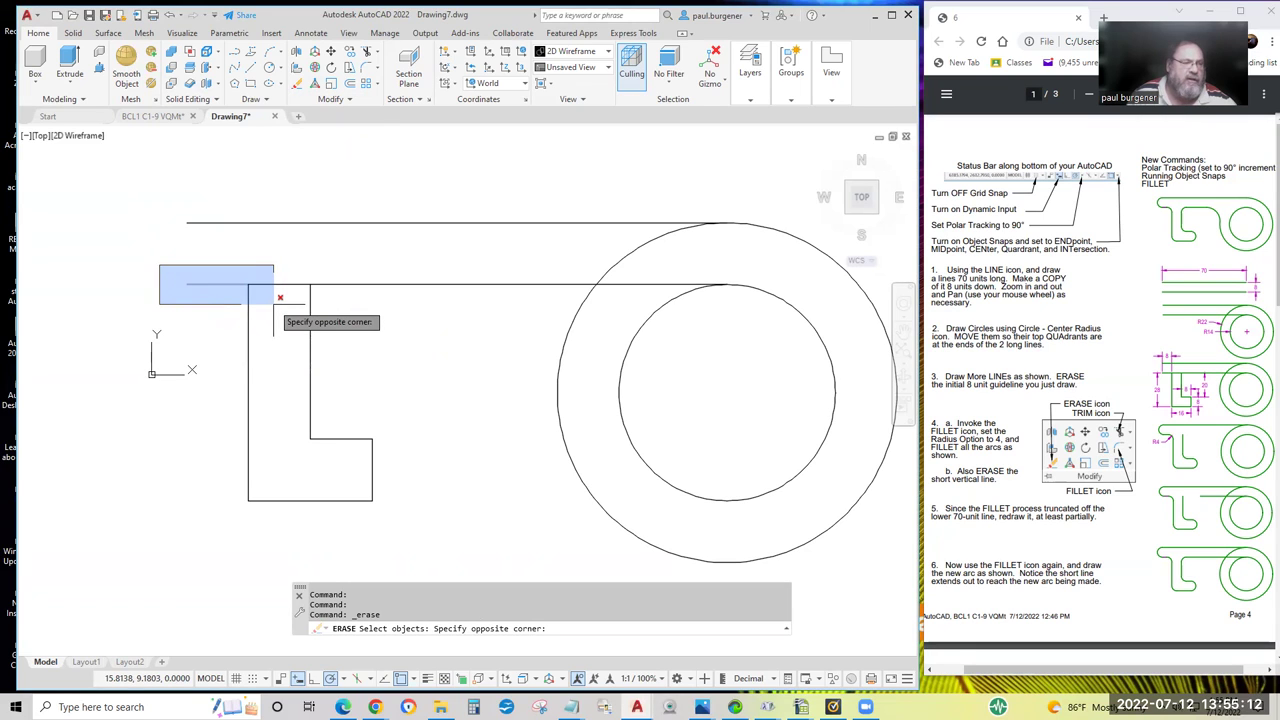
click(274, 303)
key(Return)
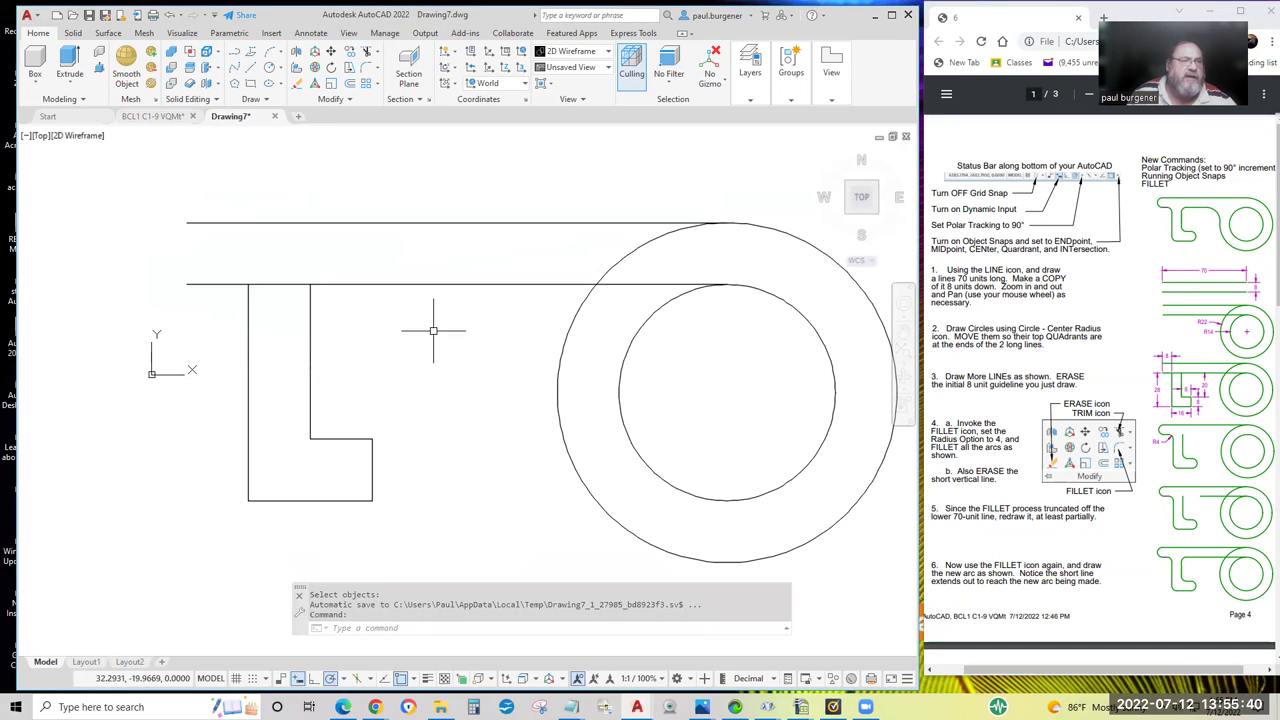
Fillet the foot's upper-right, lower-right and lower-left outer corners with radius 4.
click(368, 69)
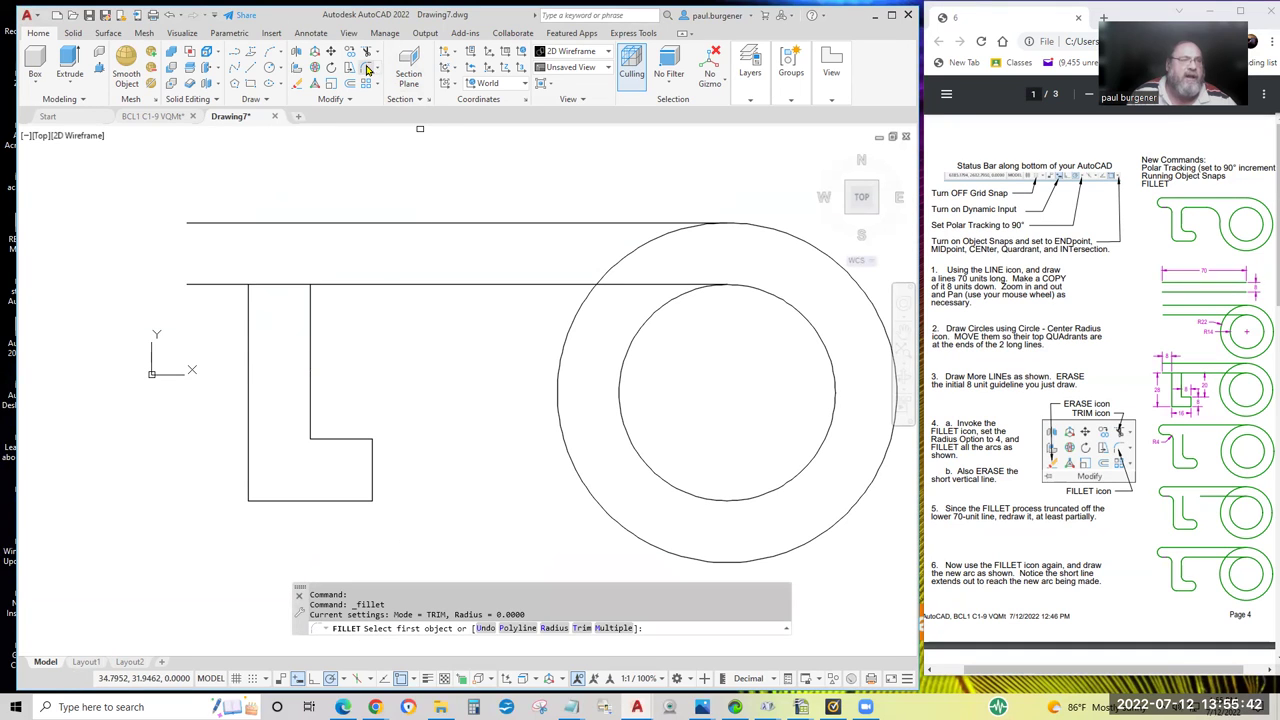
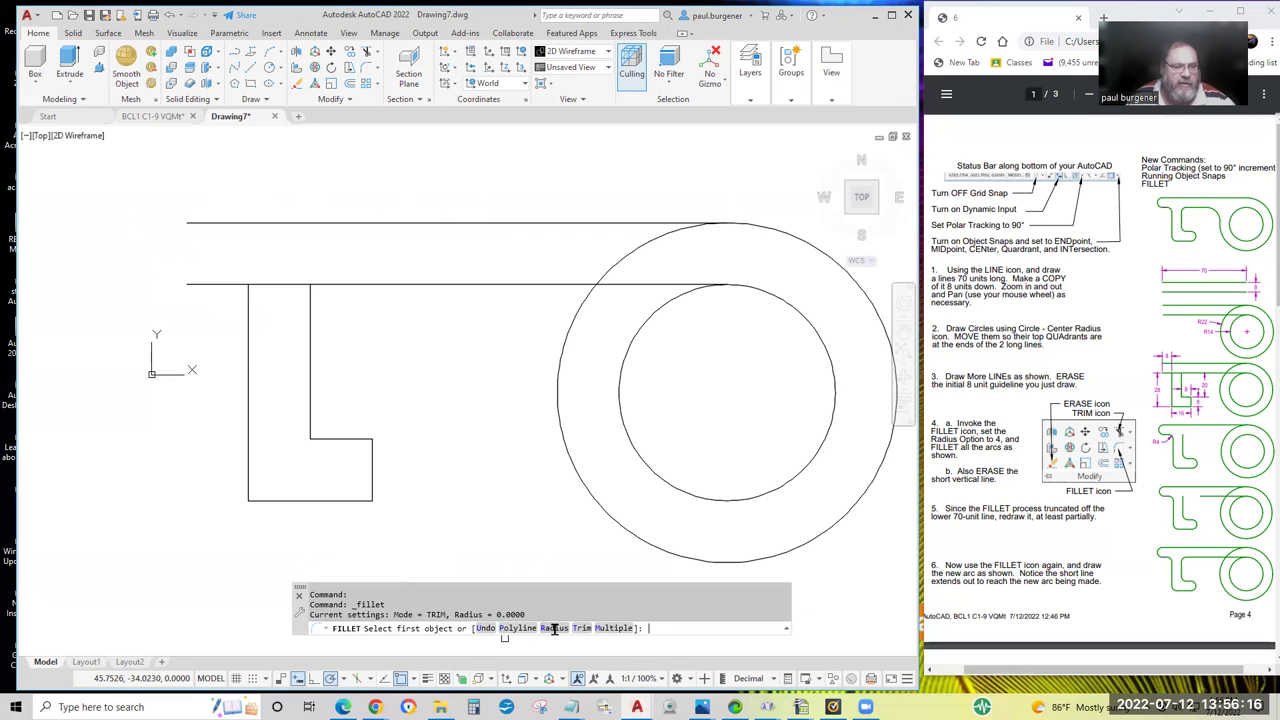
click(554, 628)
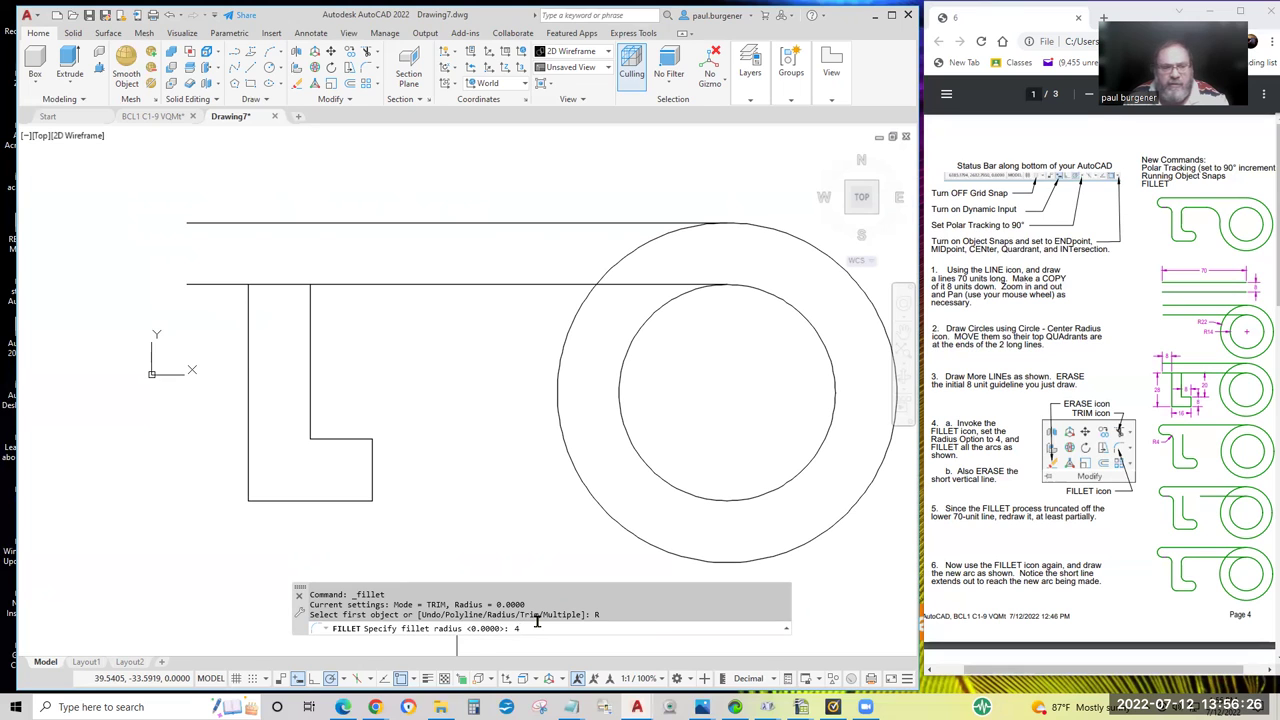
key(Return)
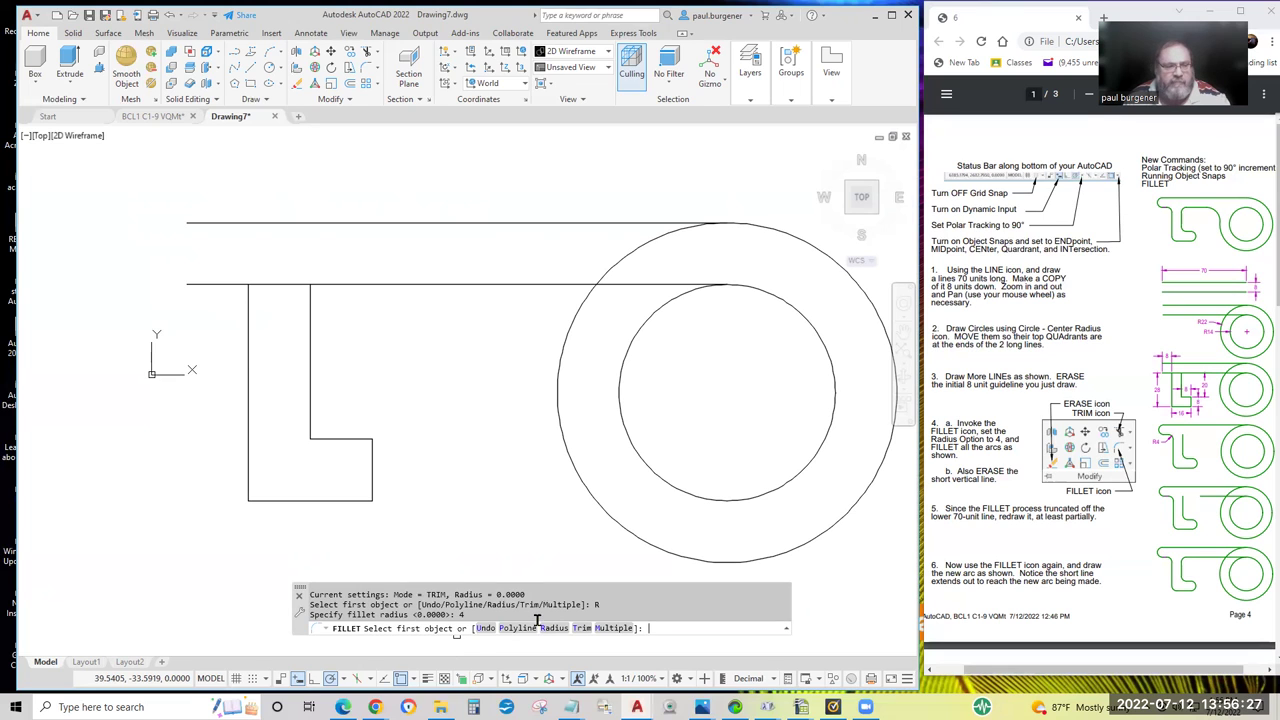
click(342, 438)
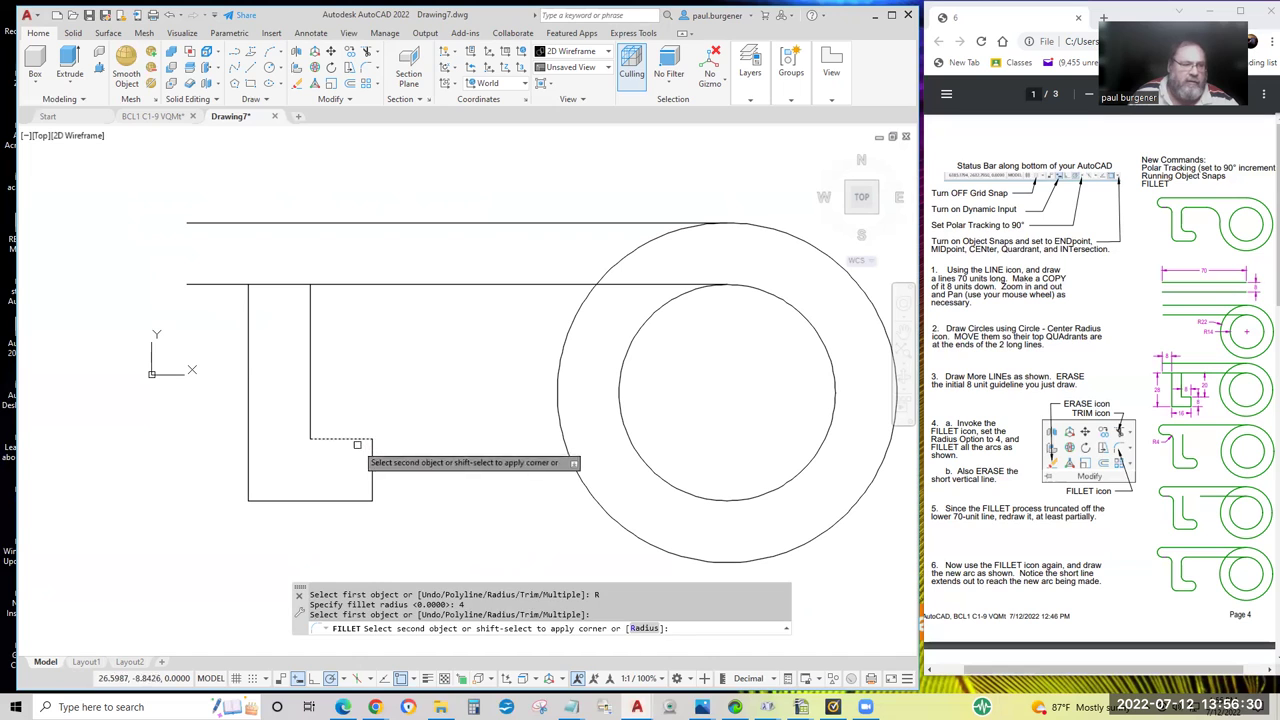
click(372, 458)
key(Return)
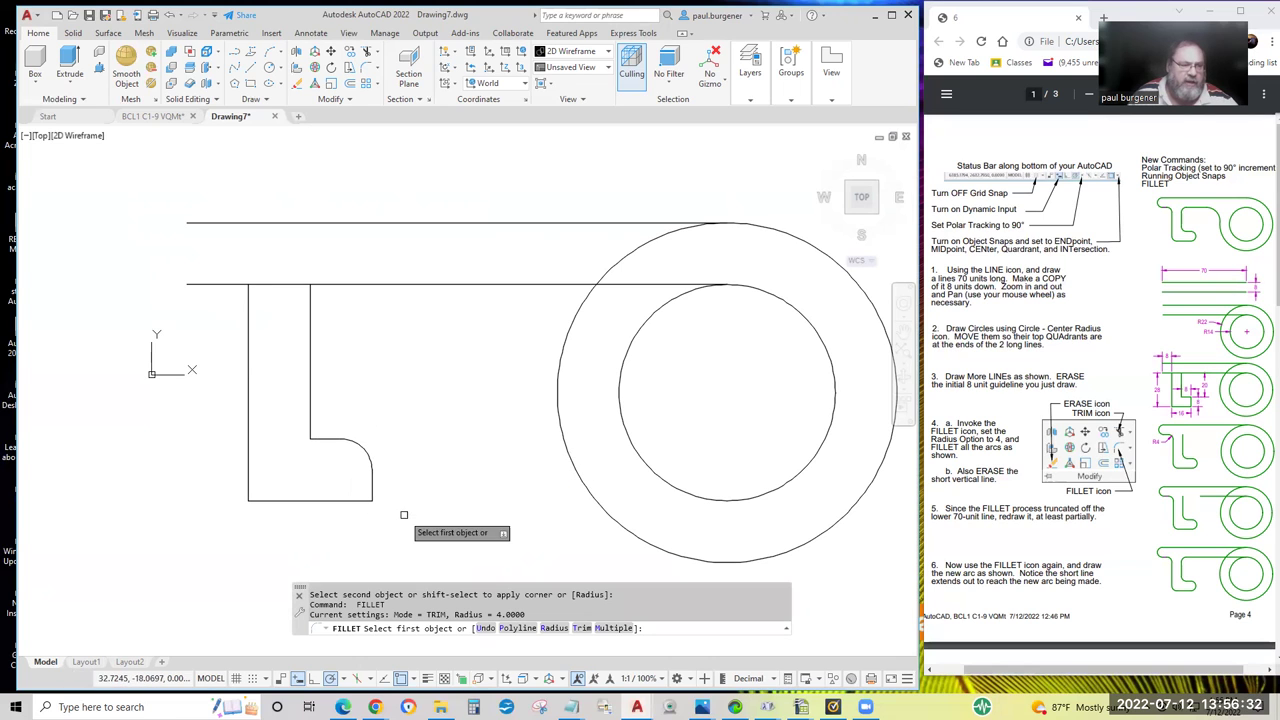
click(372, 488)
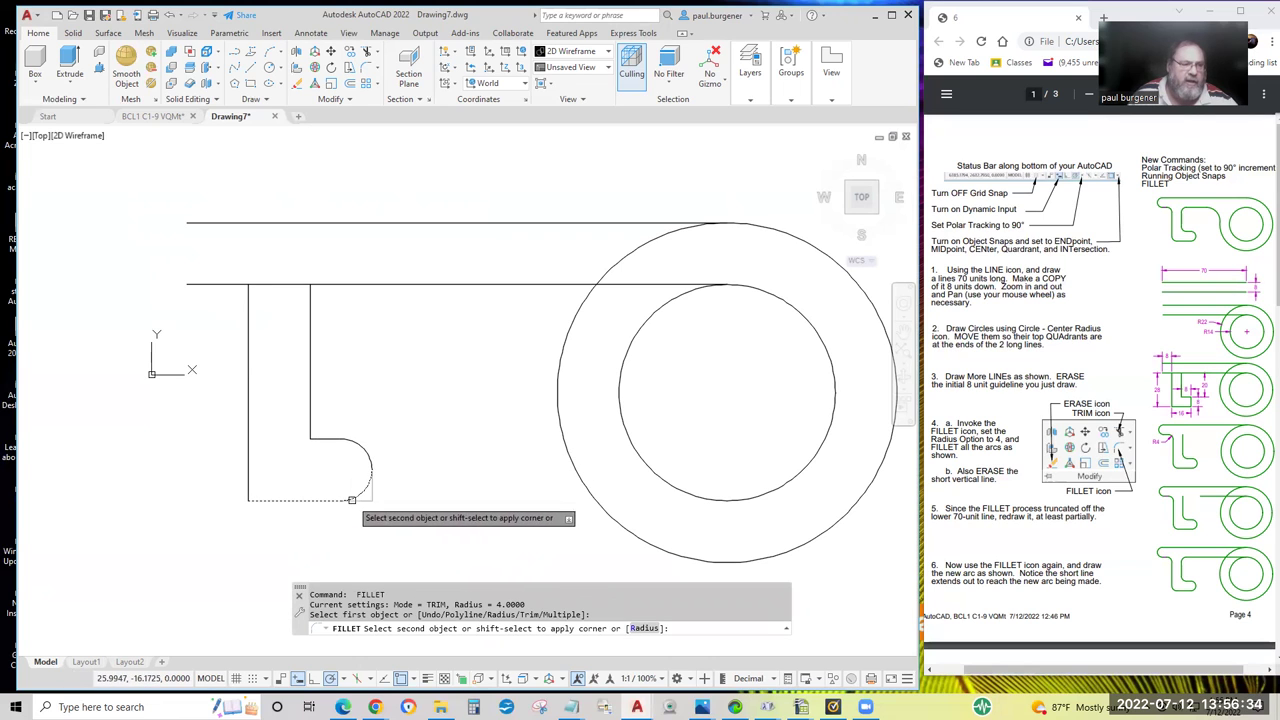
click(358, 498)
key(Return)
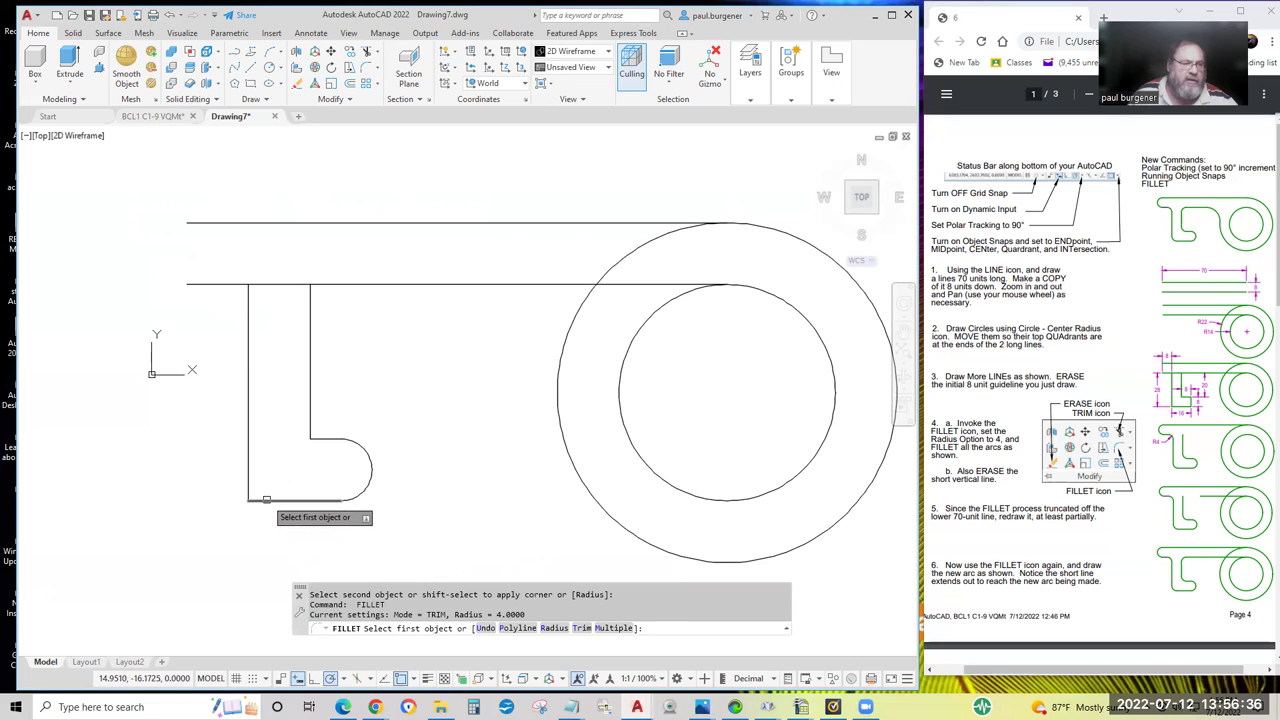
click(248, 490)
click(272, 500)
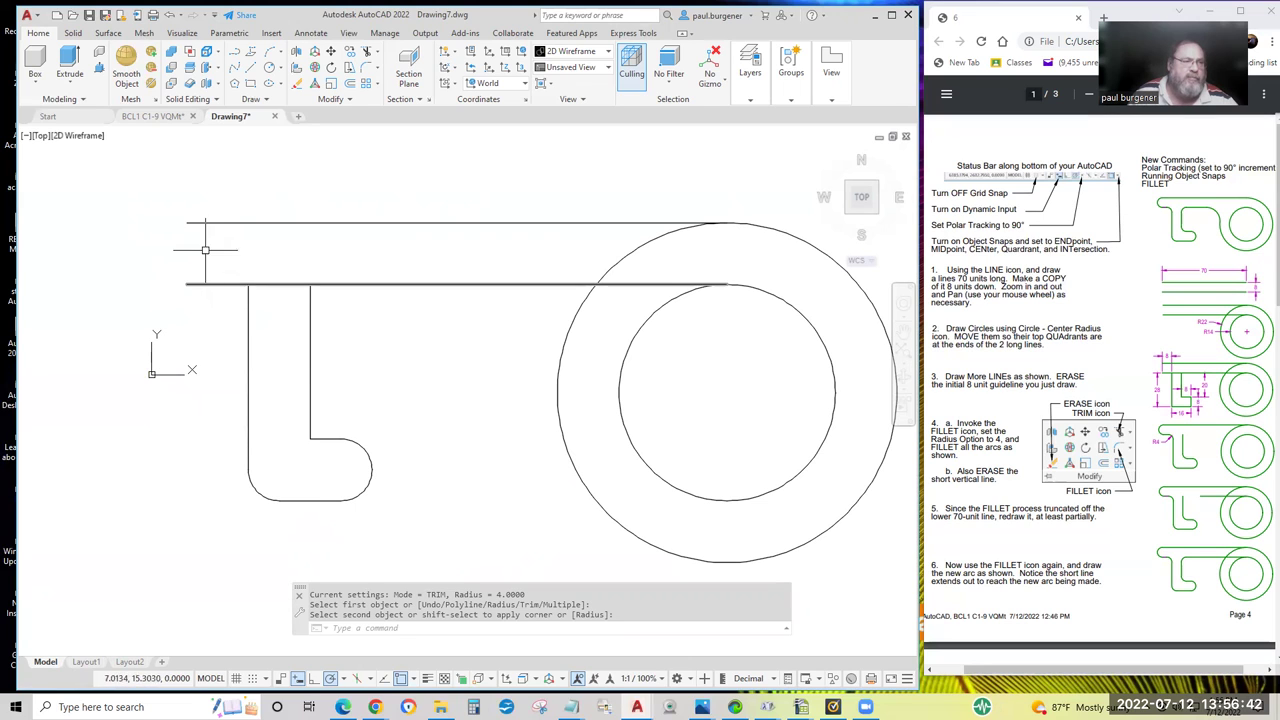
Fillet the left ends of the two long horizontal lines together into a rounded end.
key(Return)
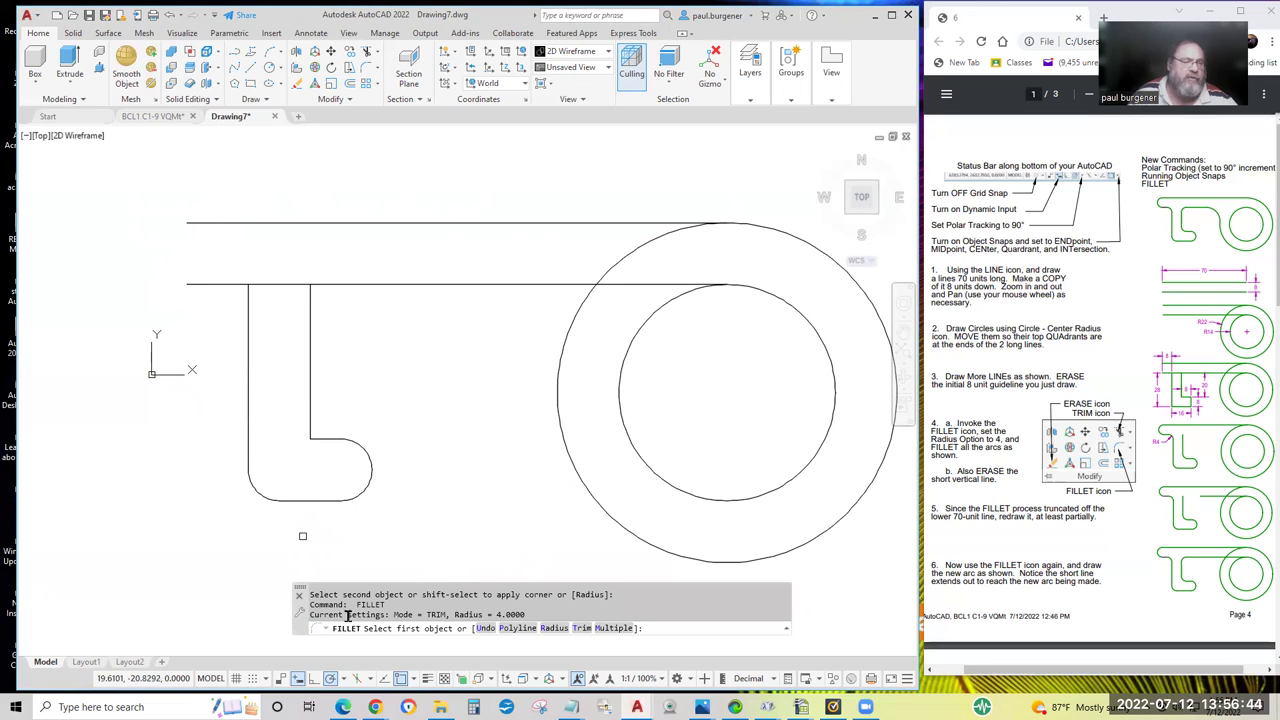
click(193, 223)
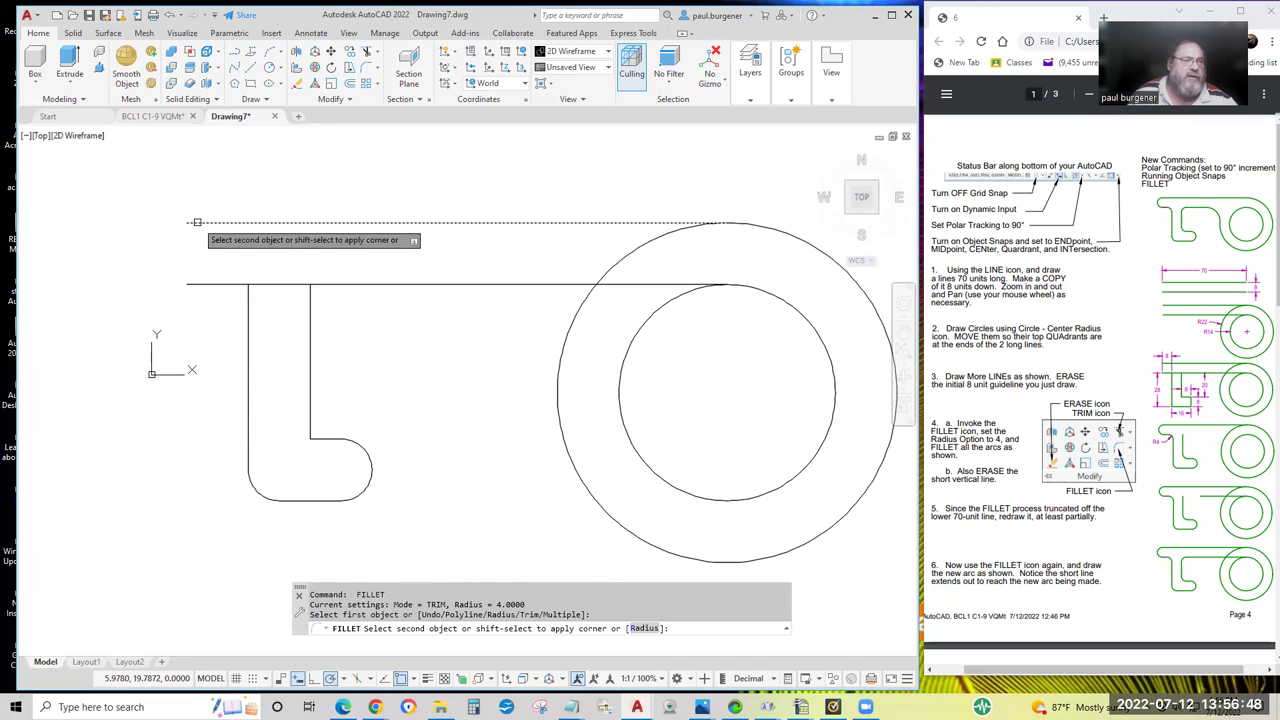
click(221, 283)
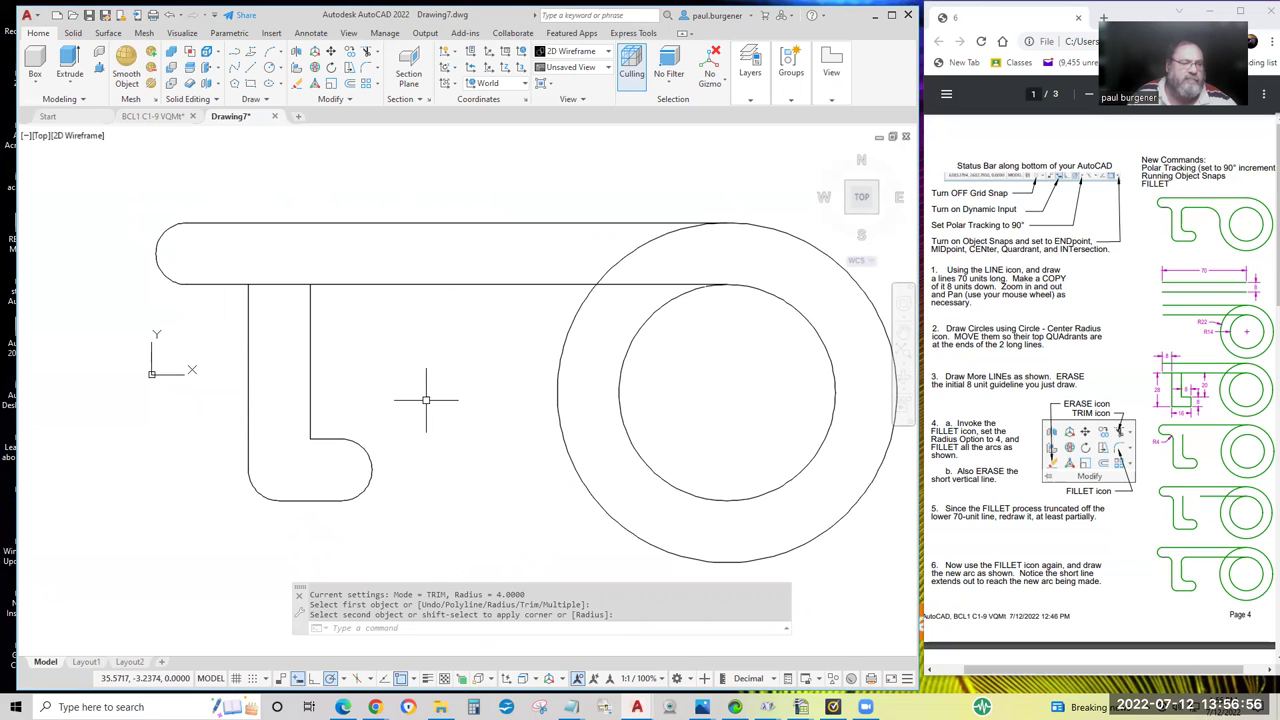
Fillet the foot's inner corner, and the left vertical line with the left part of the lower horizontal line, at radius 4.
key(Return)
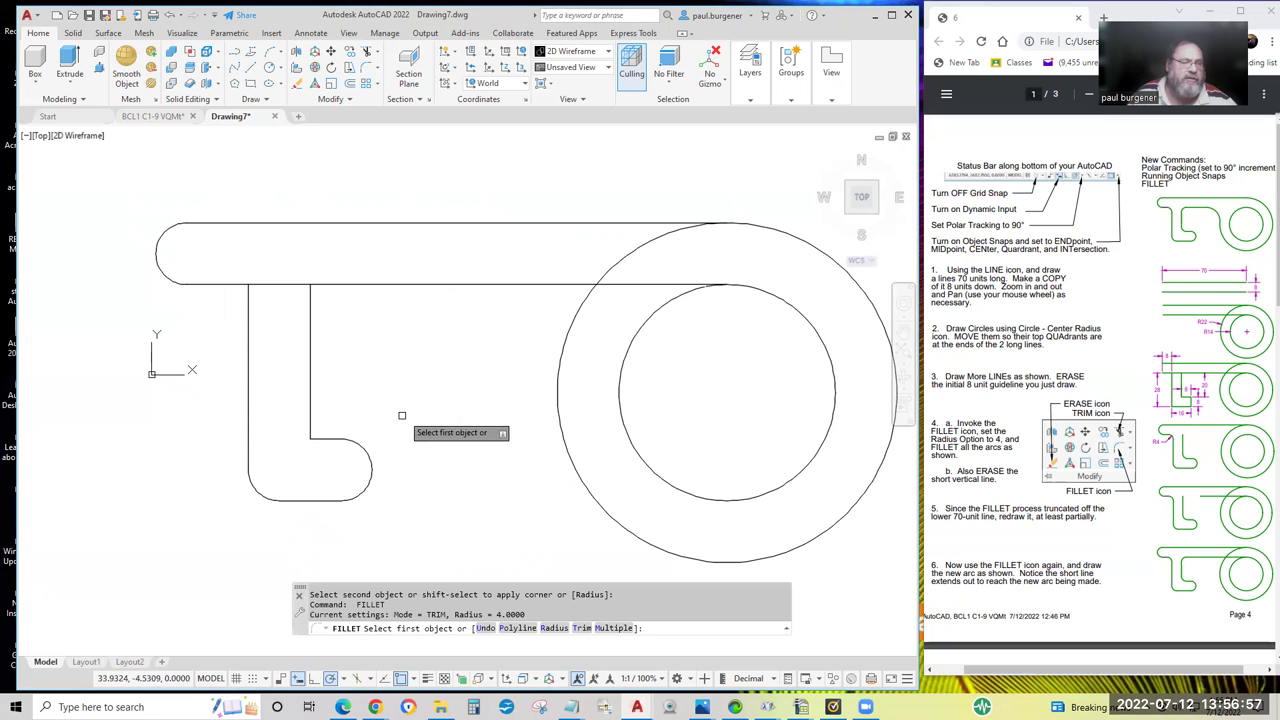
click(320, 437)
click(311, 428)
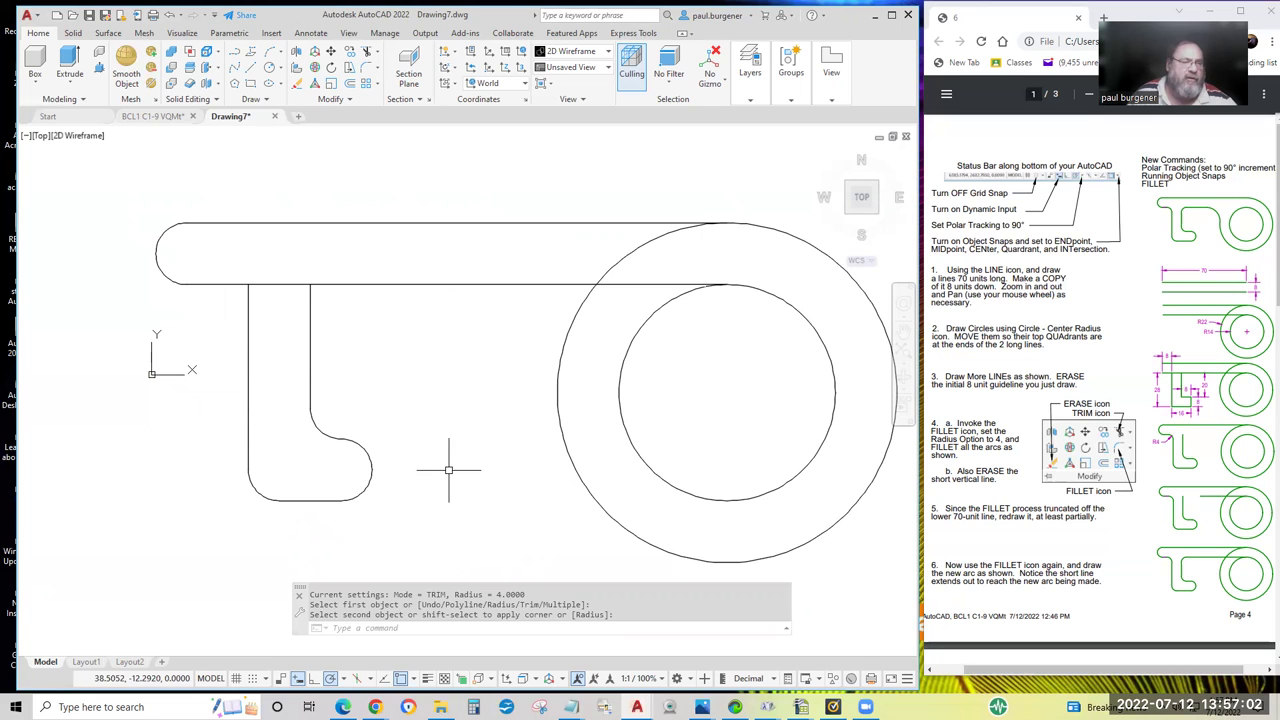
key(Return)
click(249, 312)
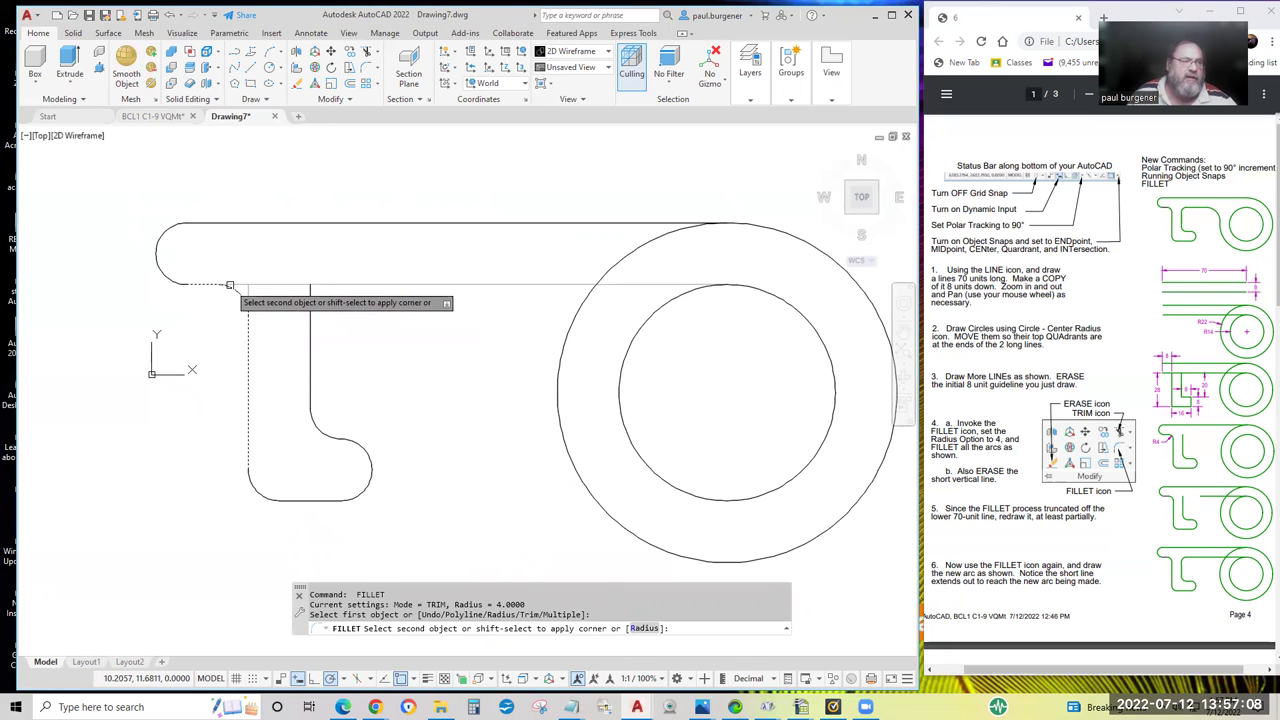
click(229, 285)
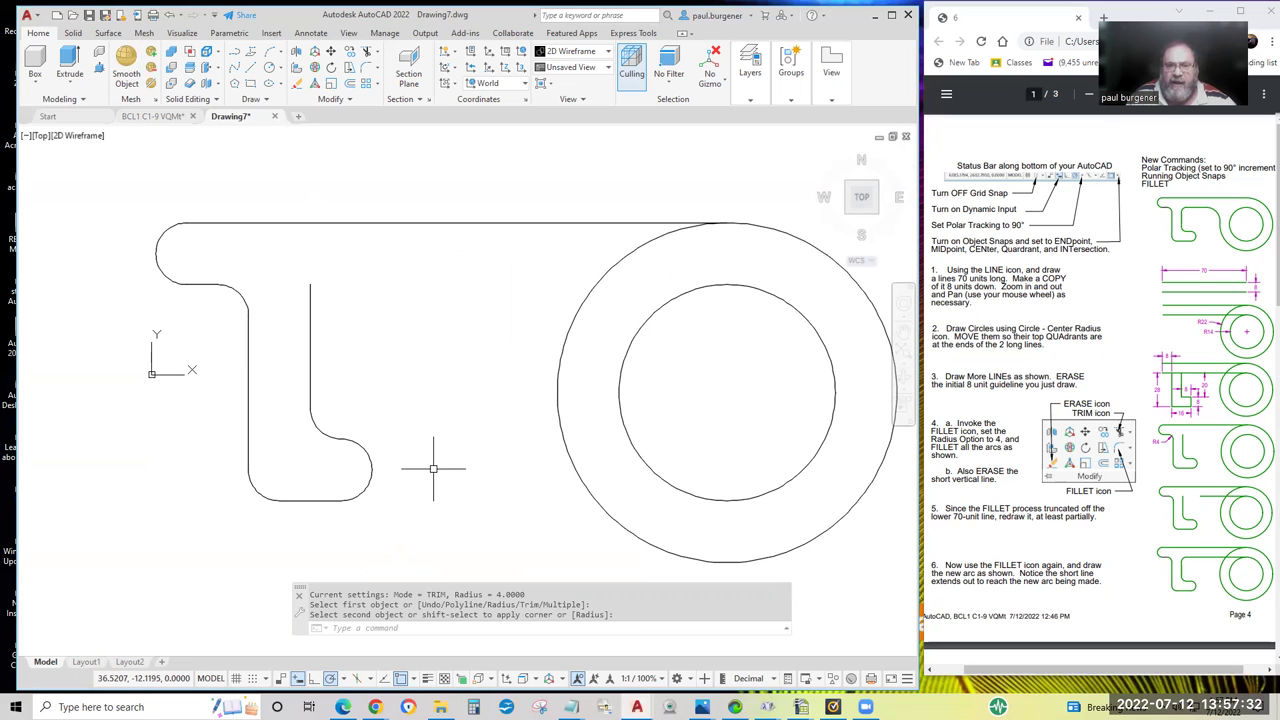
Redraw part of the lower horizontal line leftward from the inner circle's top quadrant, stopping short of the hook's right vertical line.
click(253, 70)
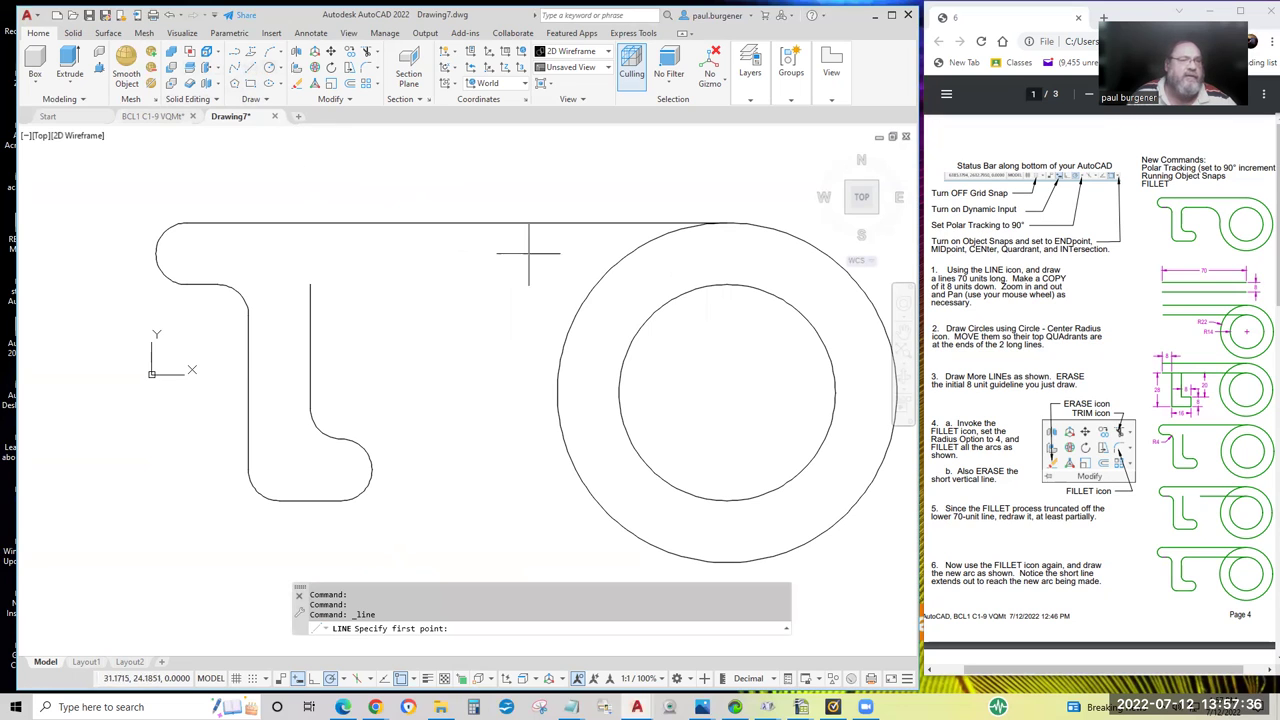
click(727, 286)
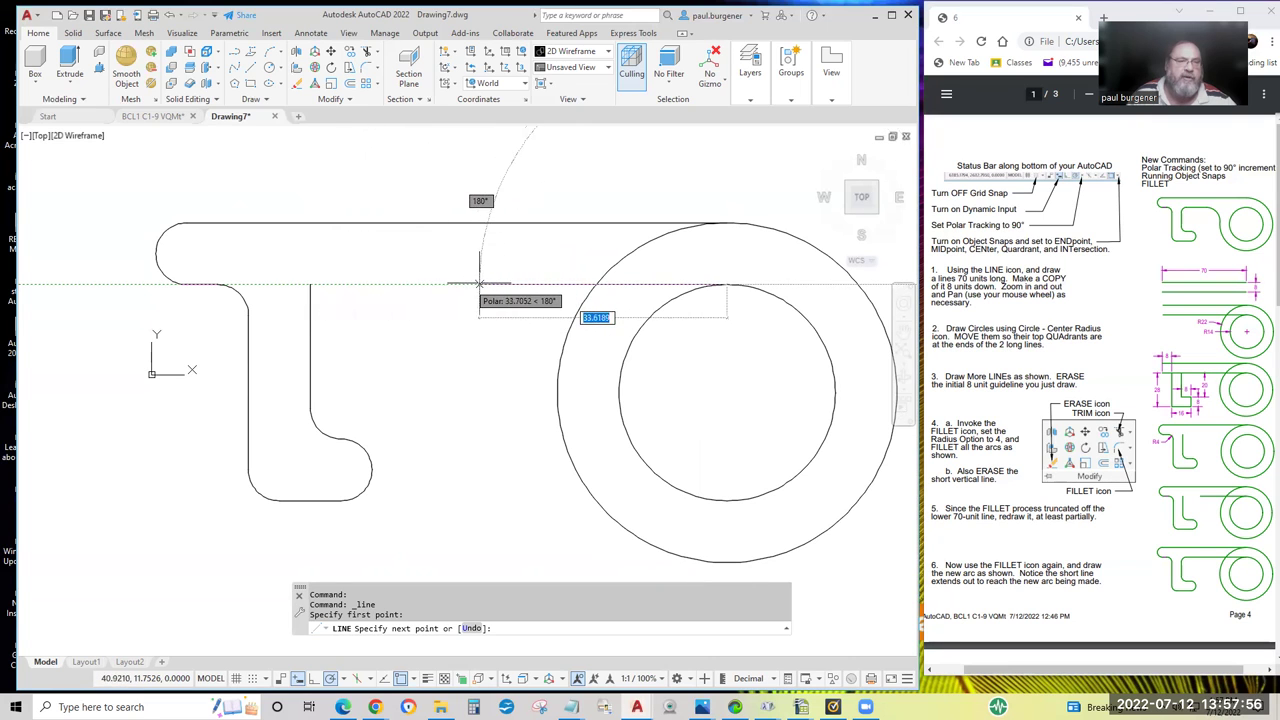
click(443, 285)
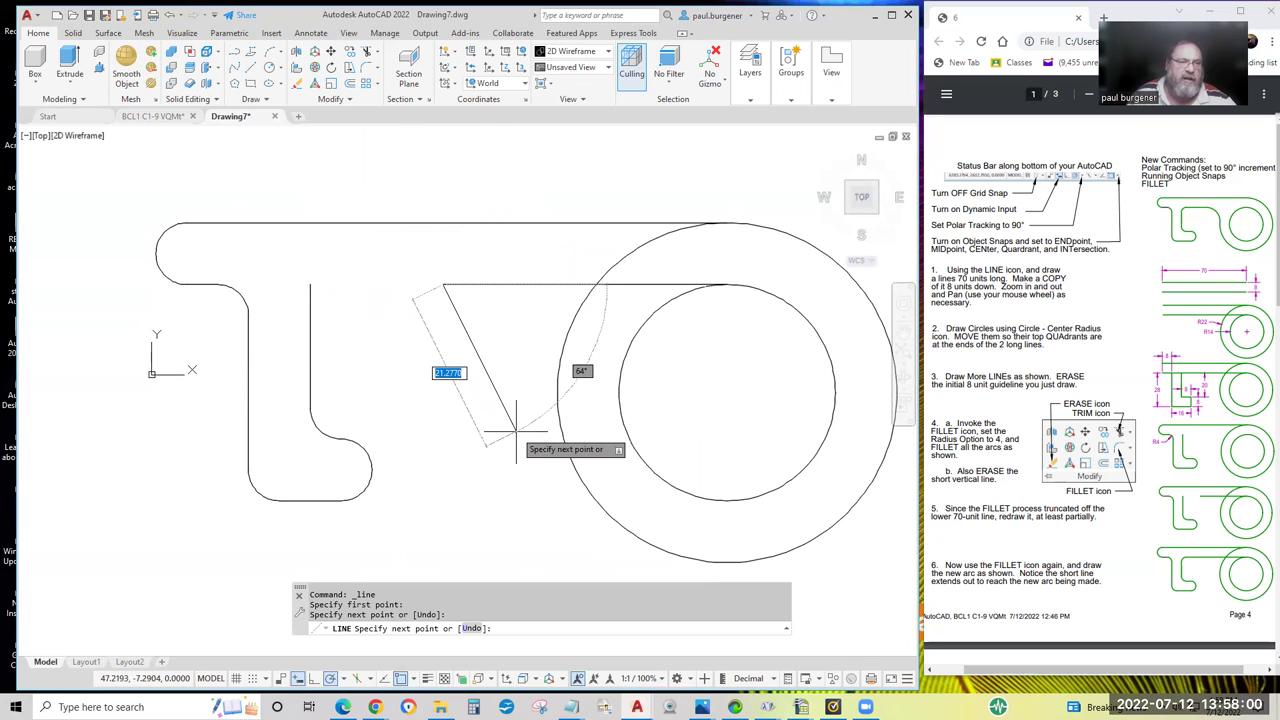
key(Return)
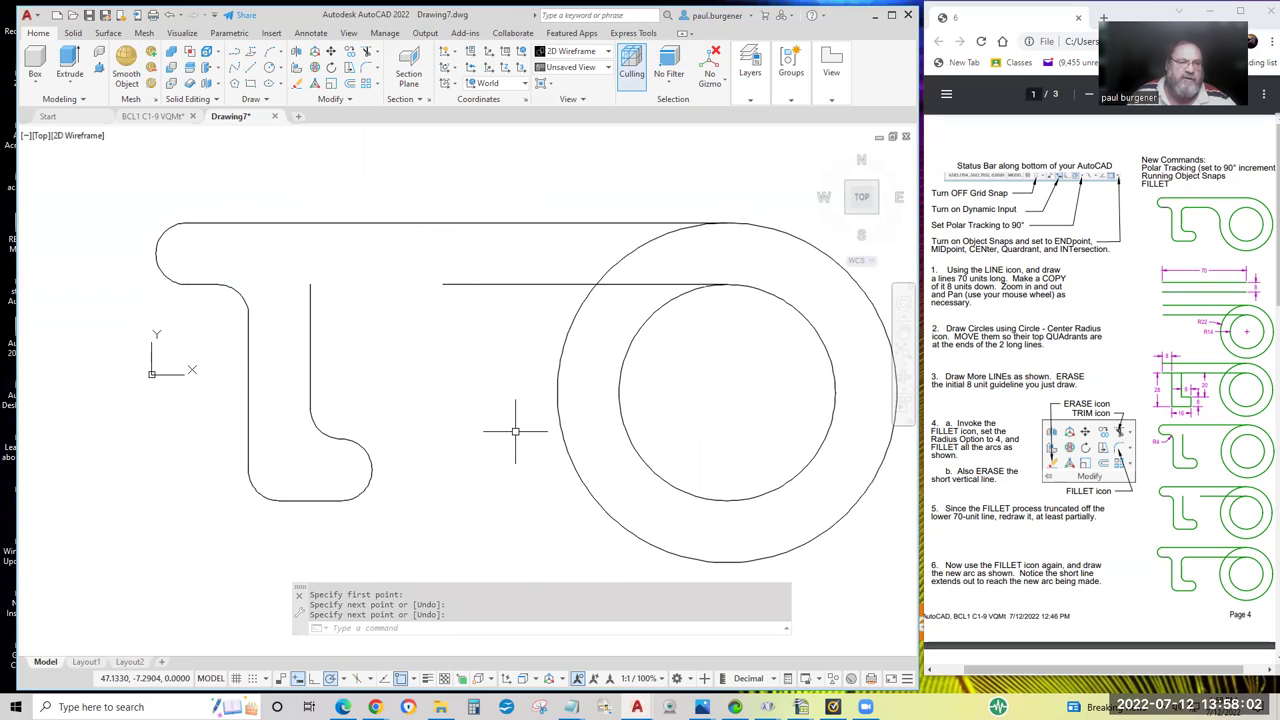
Fillet the redrawn horizontal line with the top of the hook's right vertical line at radius 4.
click(365, 69)
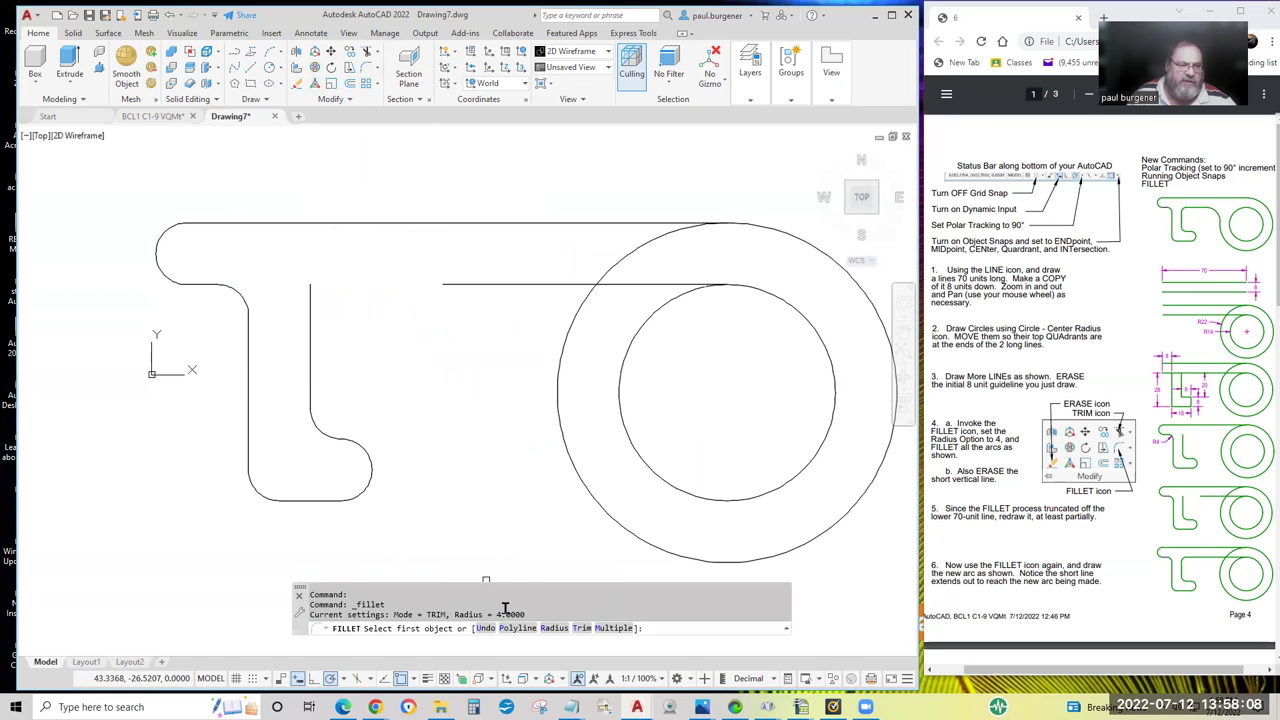
click(450, 284)
click(311, 312)
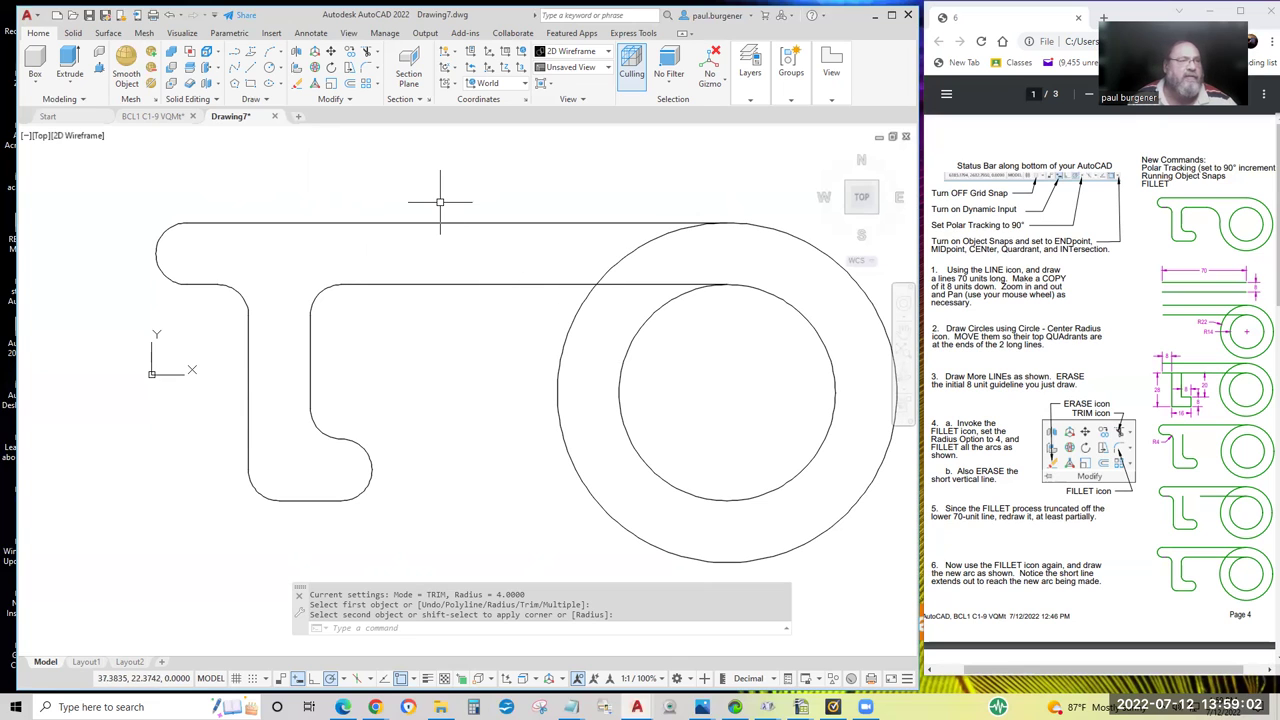
Fillet the outer circle's left side with the lower horizontal line at radius 11.25.
click(368, 81)
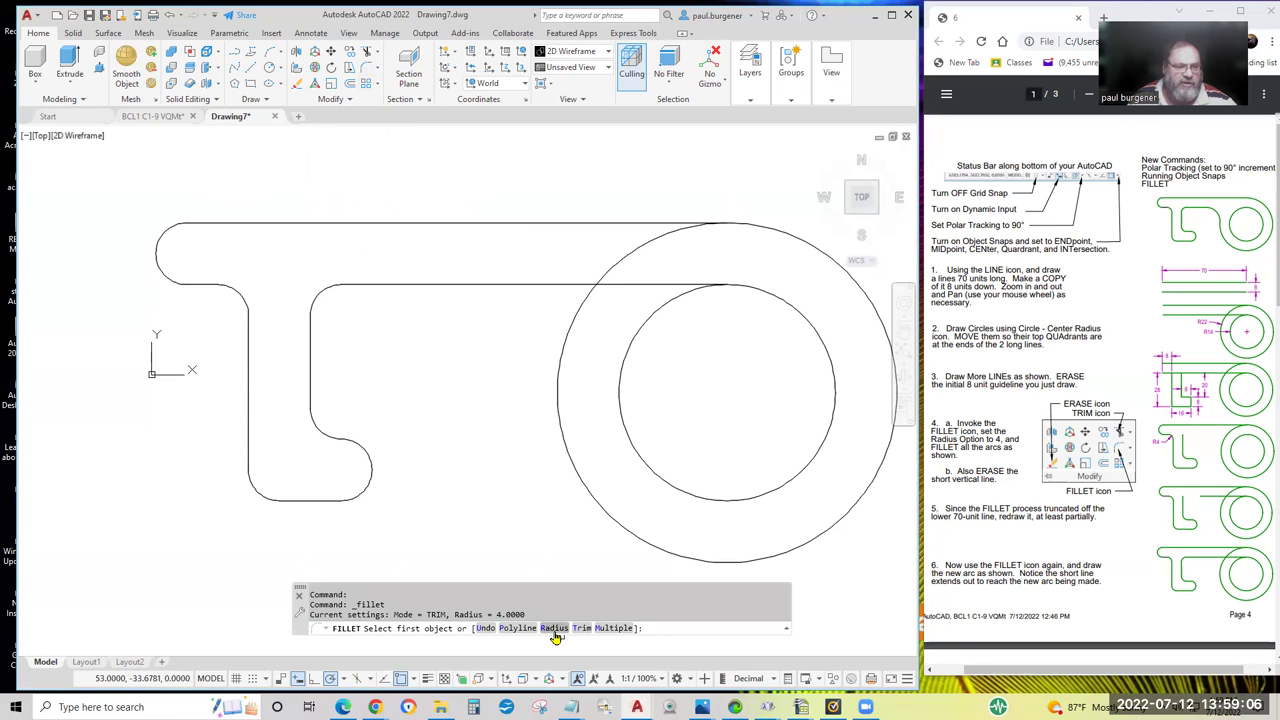
click(554, 629)
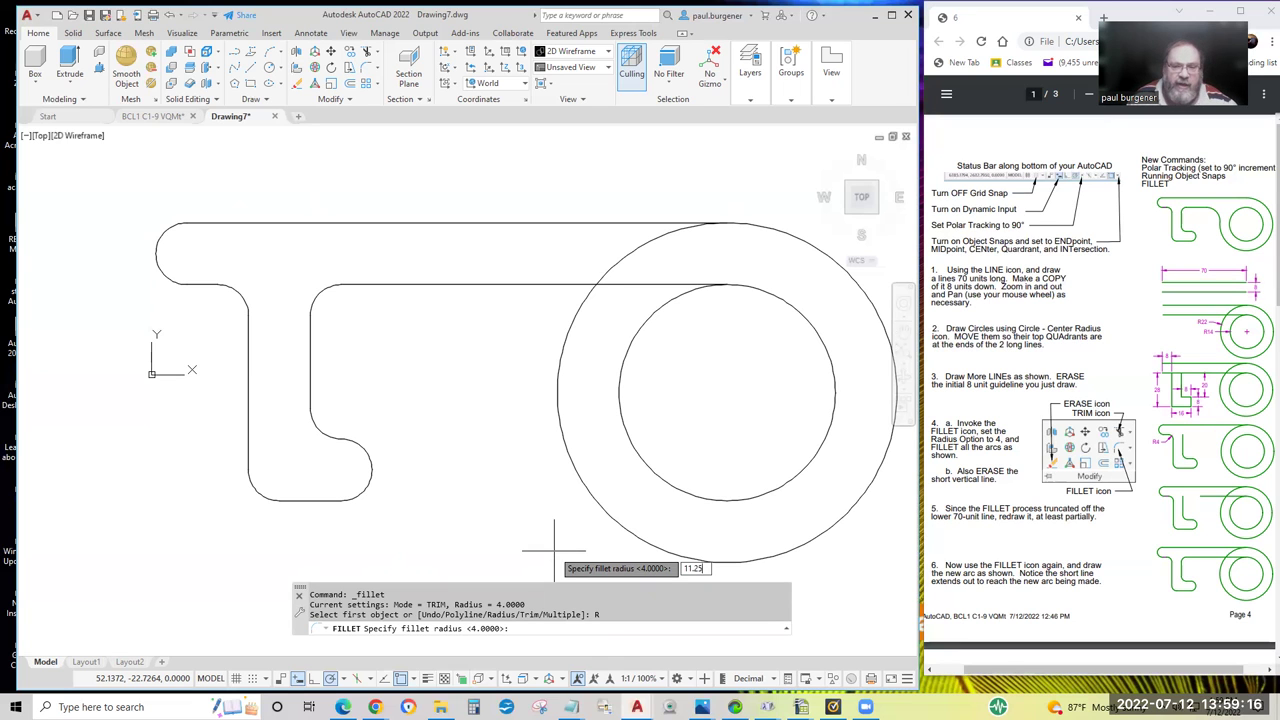
click(1127, 548)
scroll(1130, 549, down, 4)
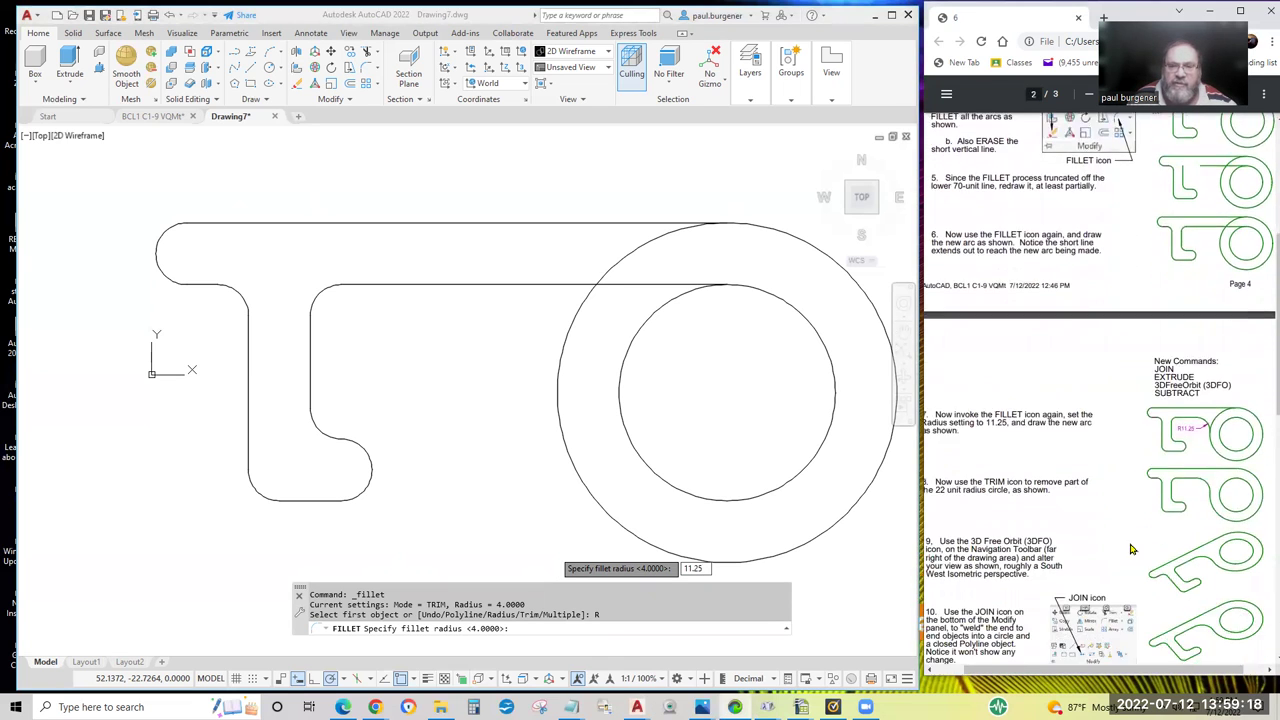
scroll(1131, 549, down, 1)
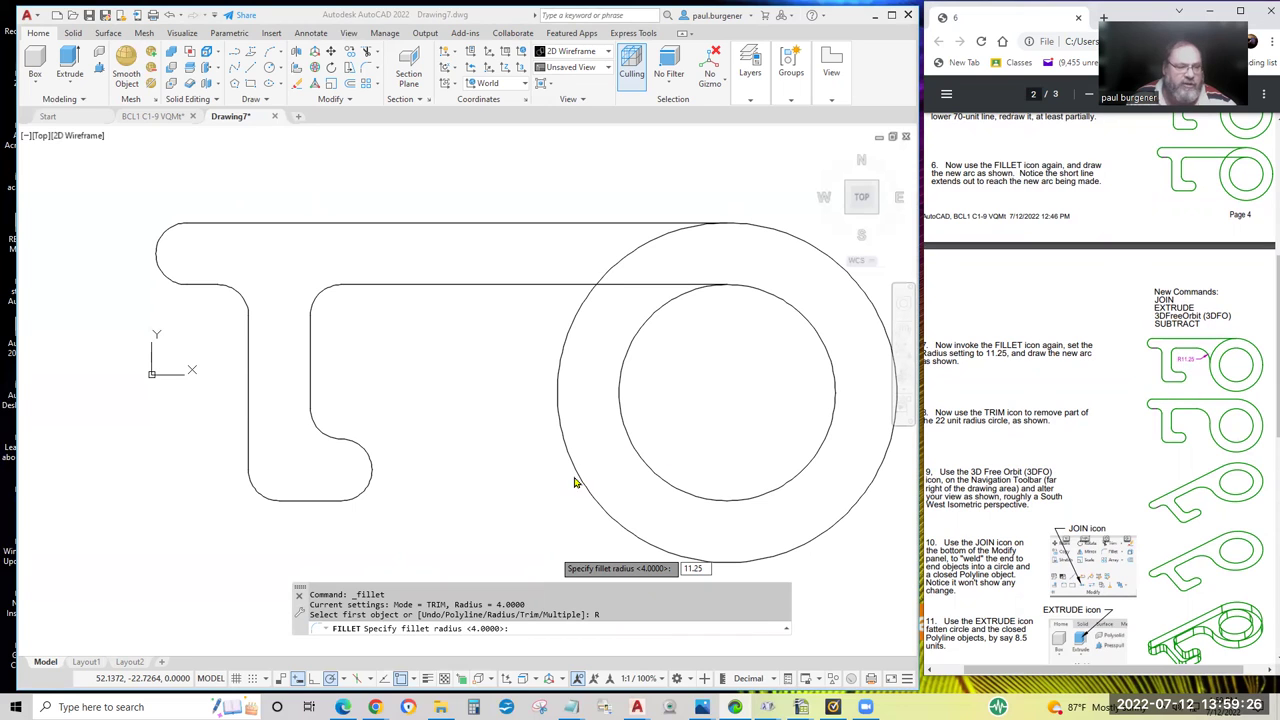
click(537, 627)
text(11.)
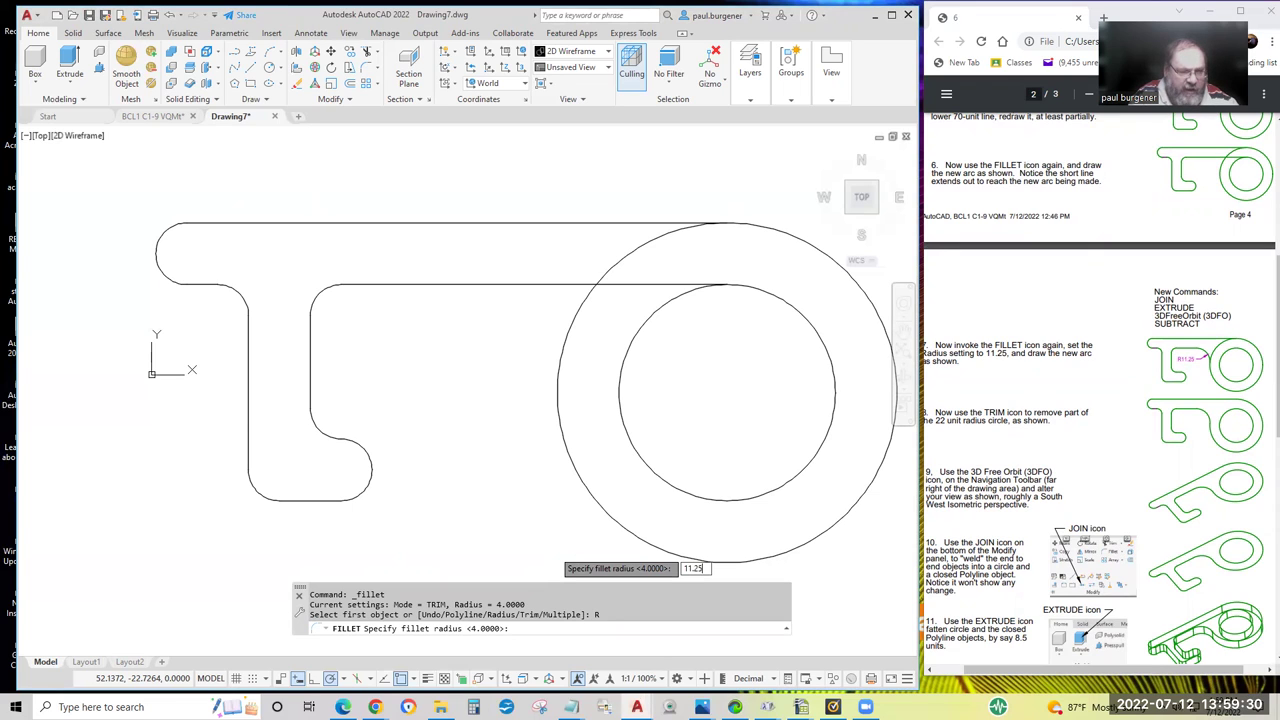
key(Return)
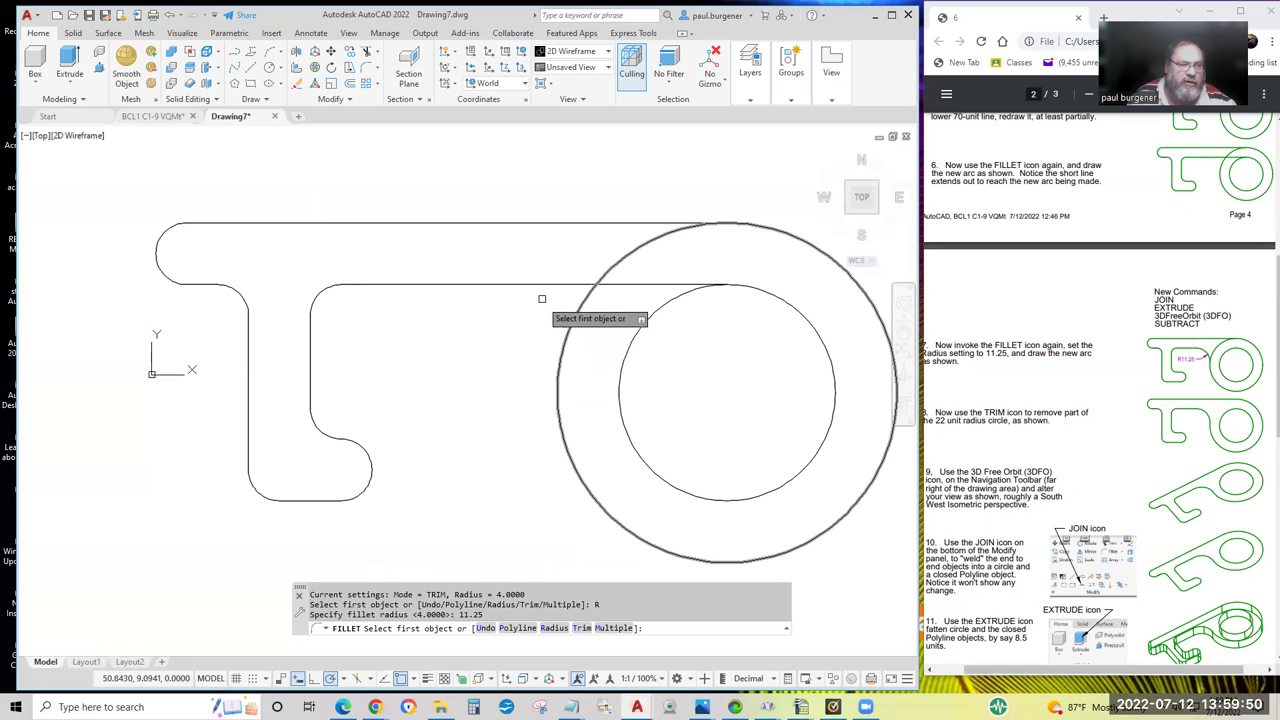
click(557, 363)
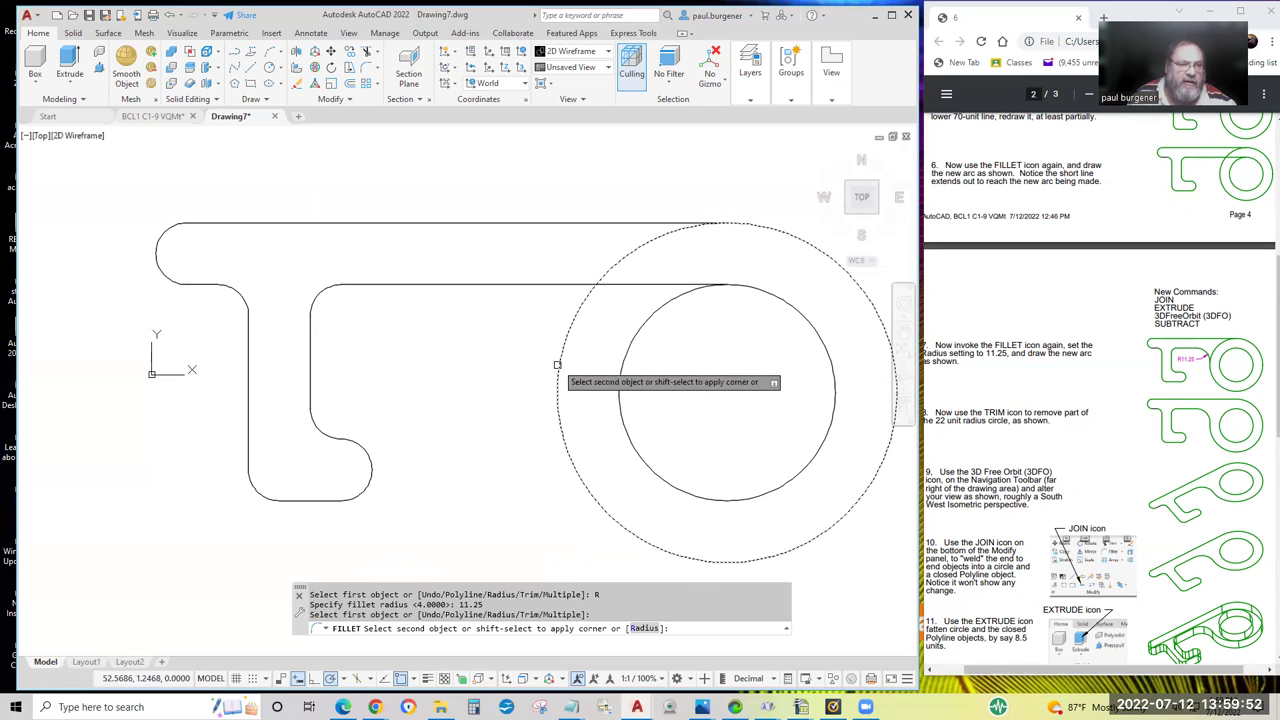
click(528, 283)
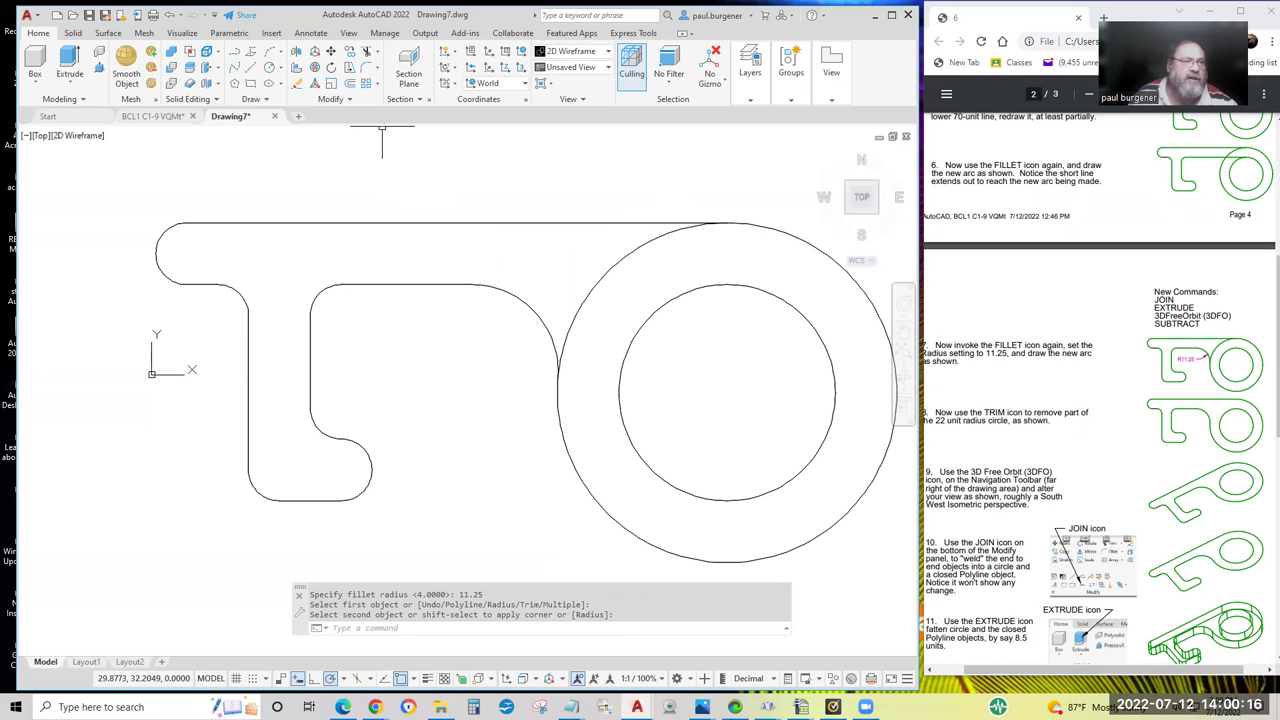
Trim away the outer circle's upper-left portion between the new fillet arc and the end of the top line.
click(366, 54)
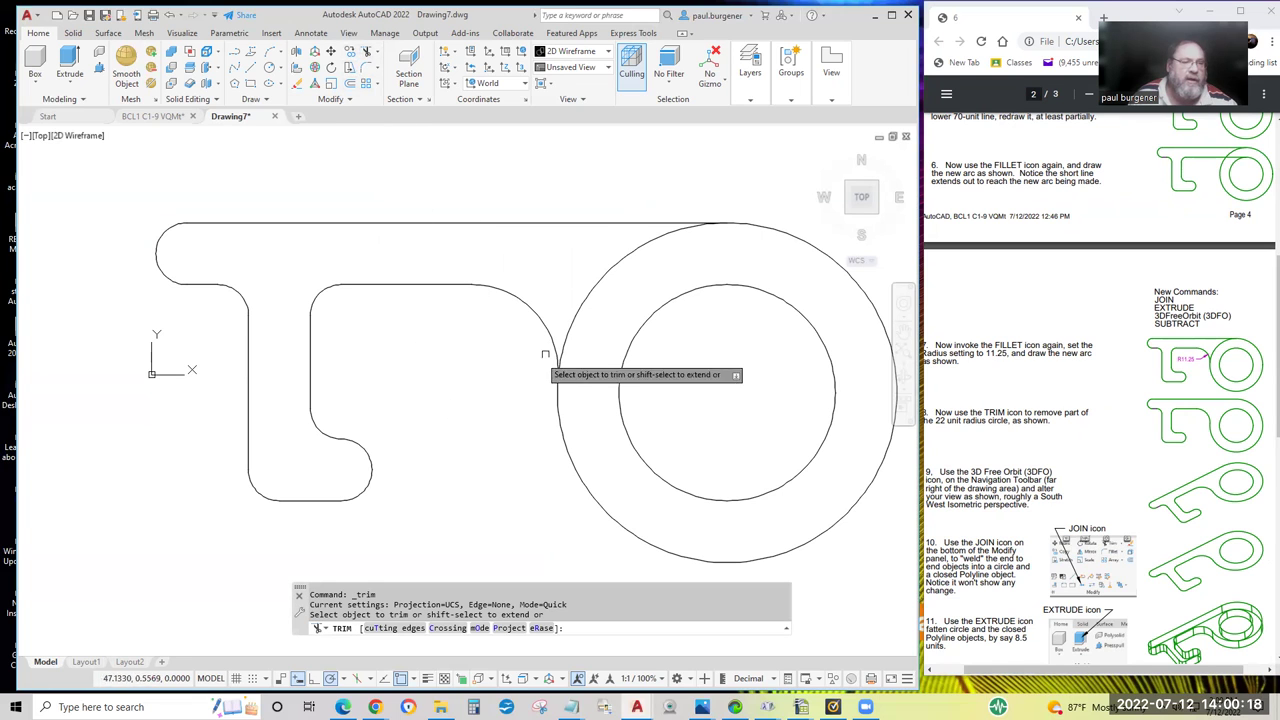
click(598, 281)
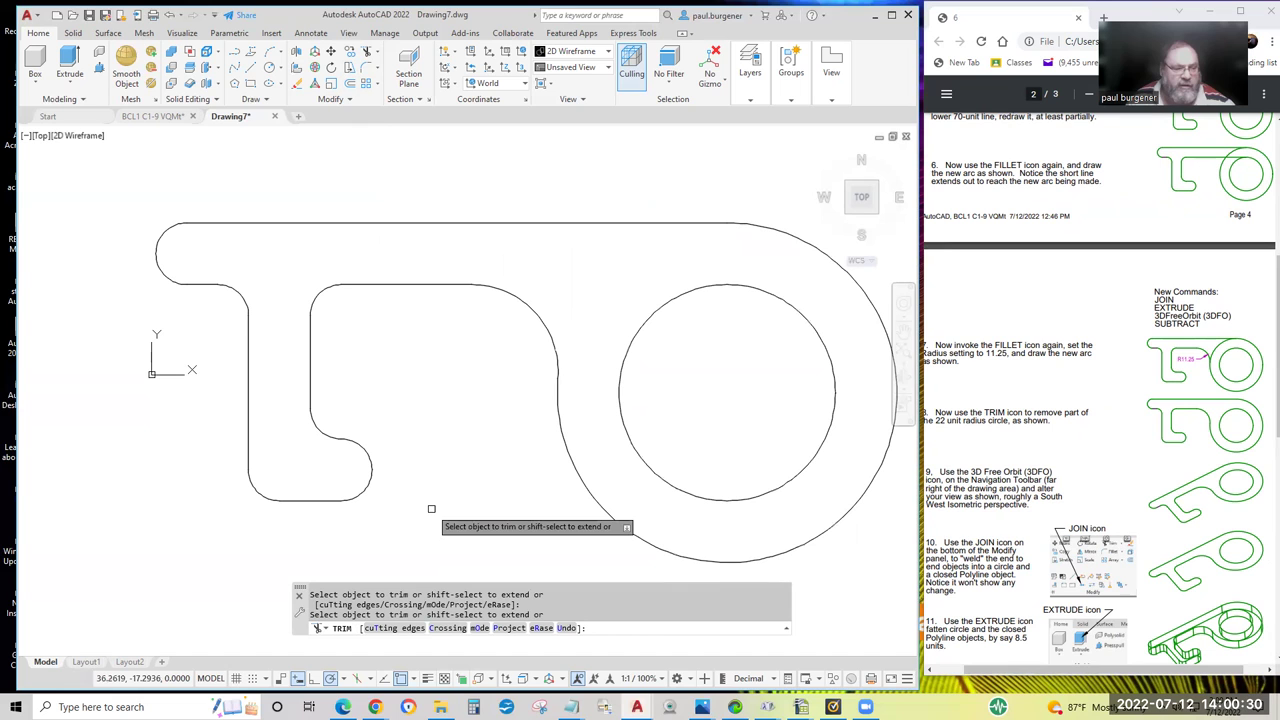
key(Return)
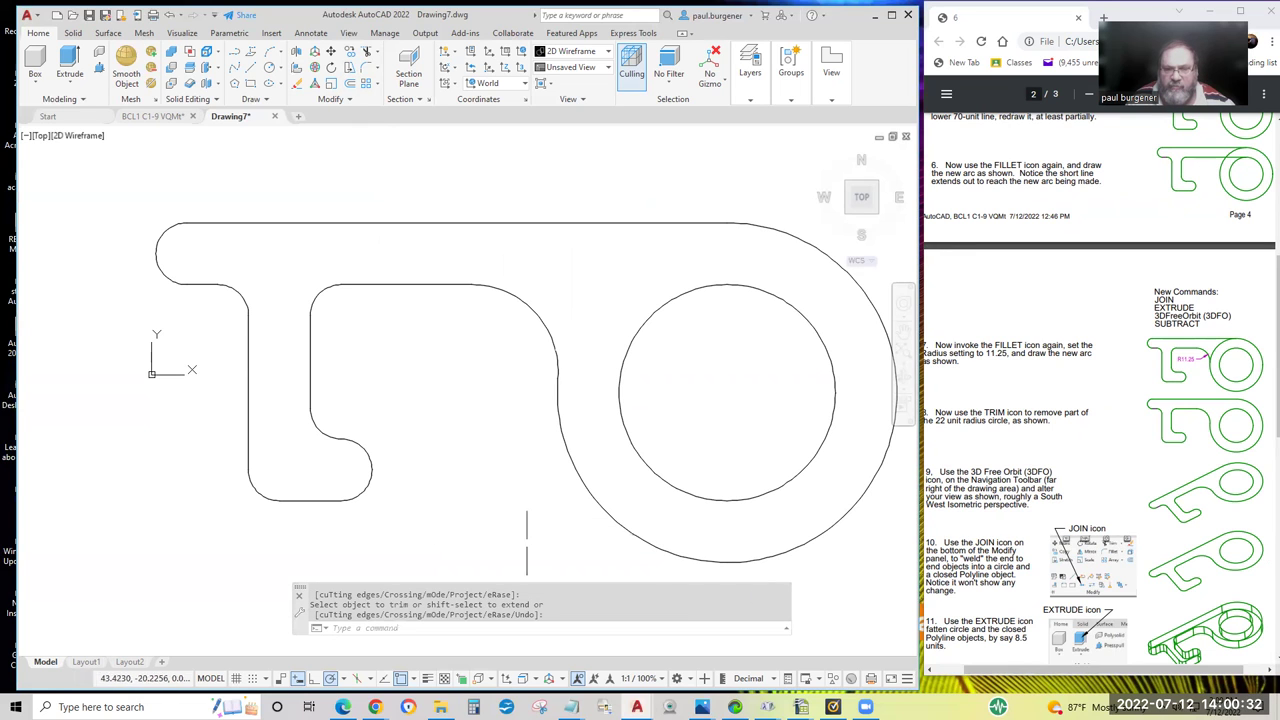
Check whether the outline is made of separate objects by selecting the top line, lower horizontal line, ring arc and foot line.
scroll(1123, 497, down, 5)
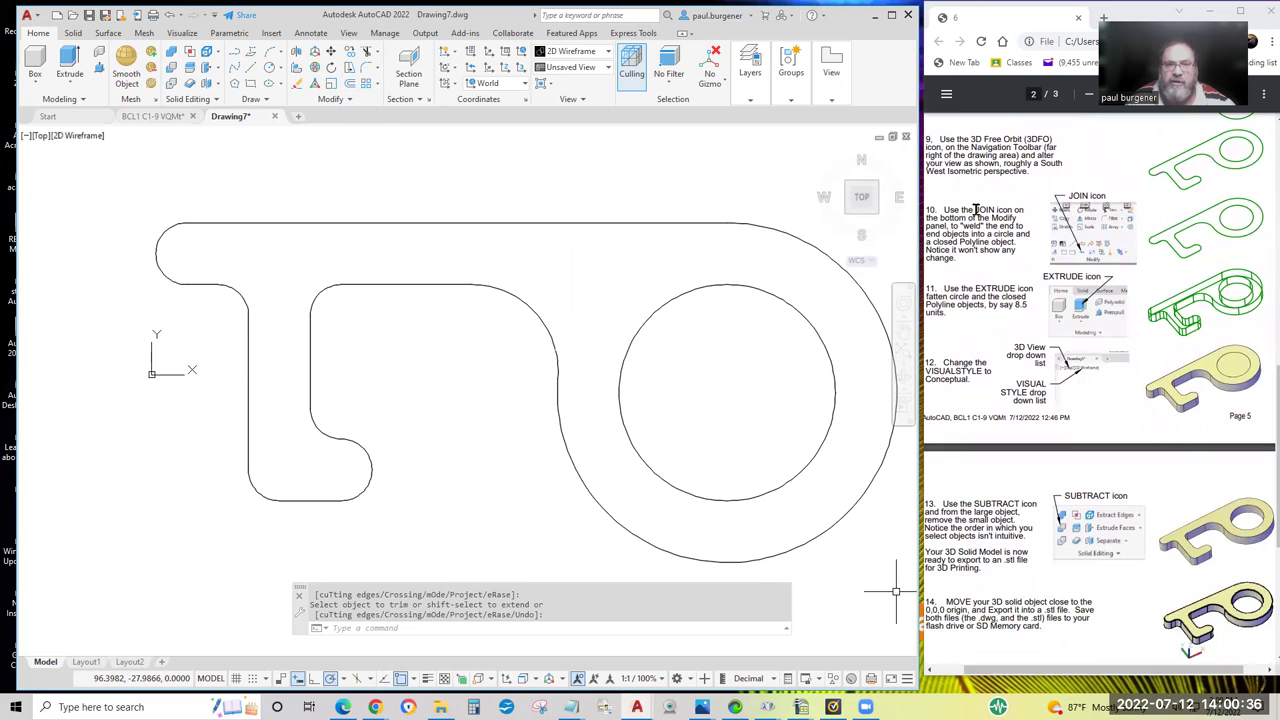
click(563, 221)
click(429, 283)
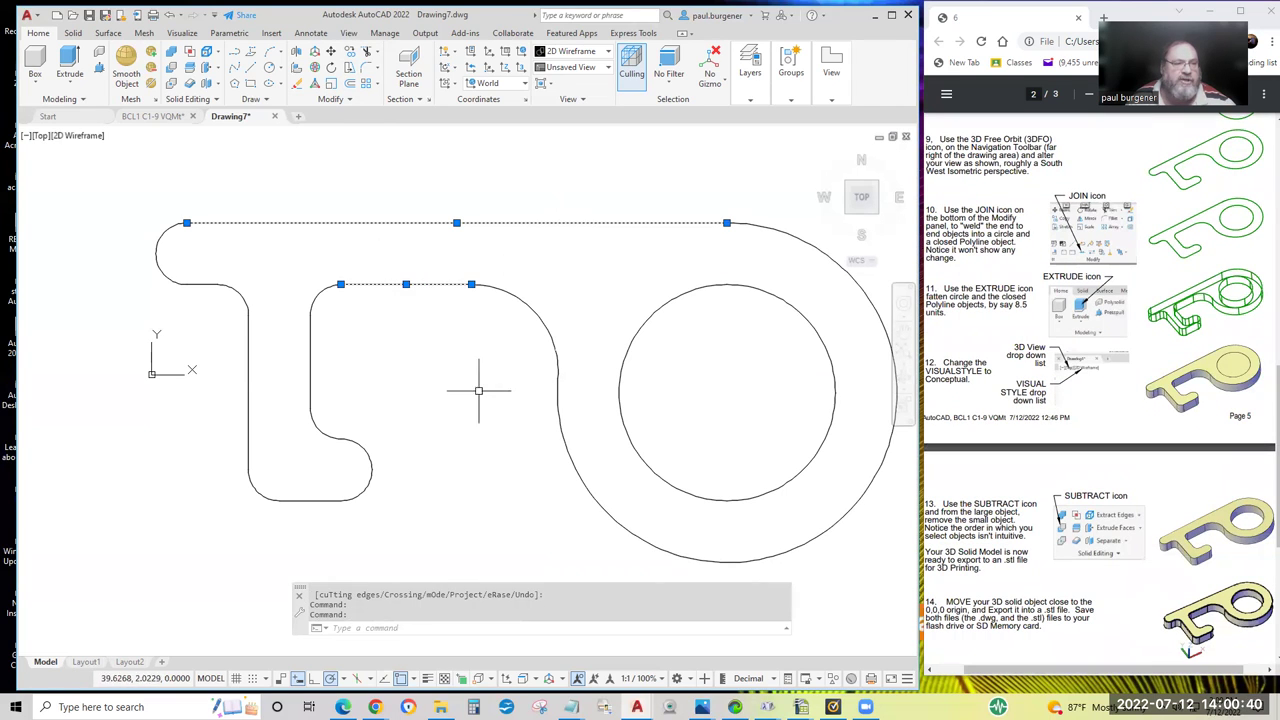
click(609, 523)
click(313, 502)
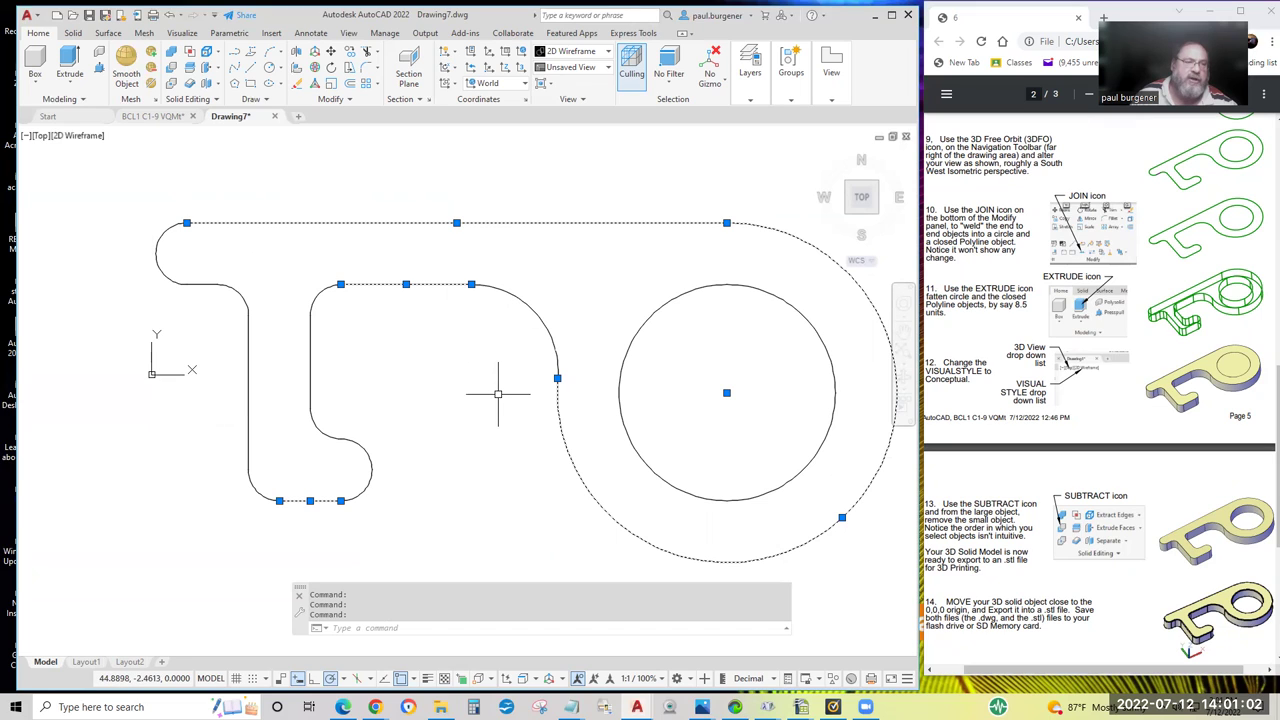
key(Escape)
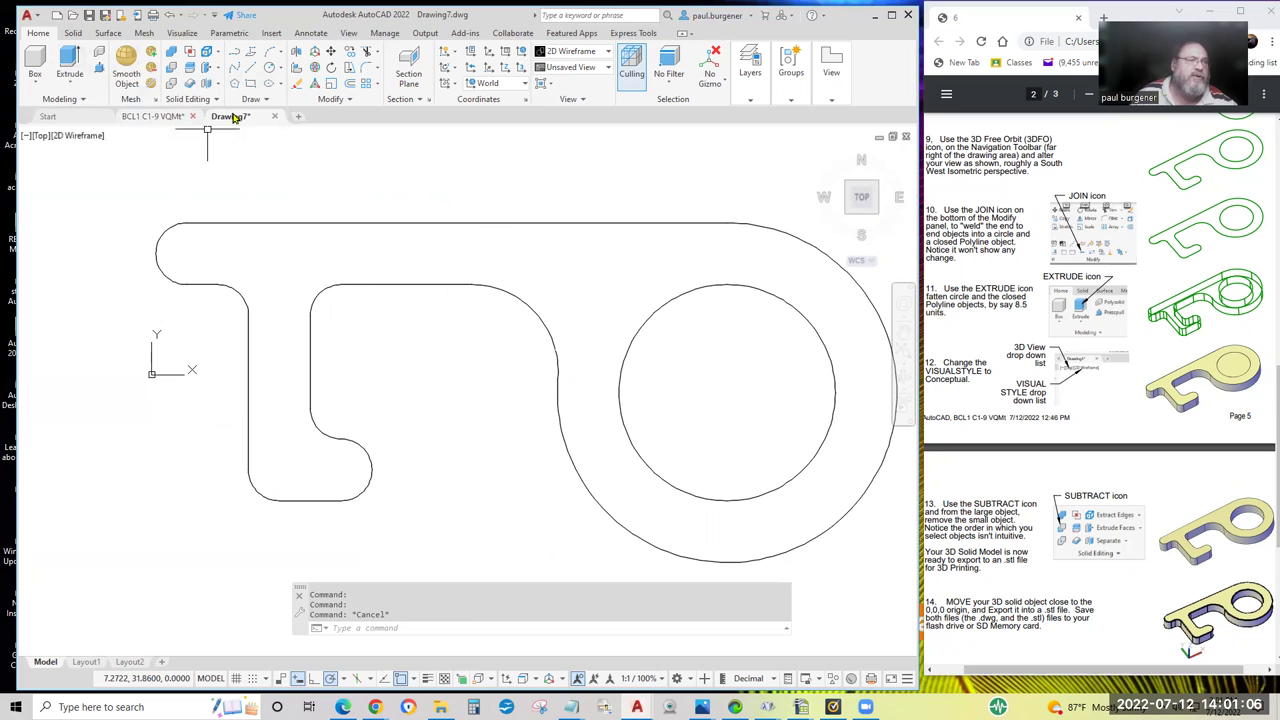
Join all the lines and arcs of the outer outline into one closed polyline.
click(348, 103)
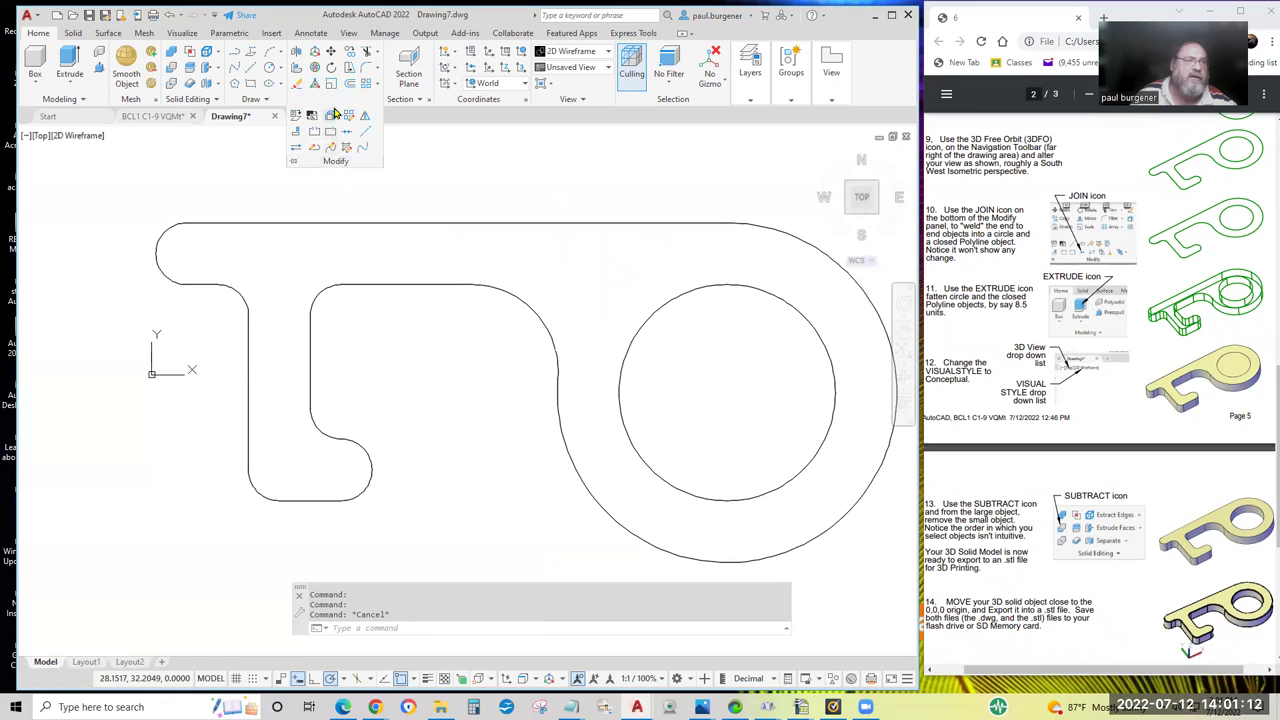
click(400, 150)
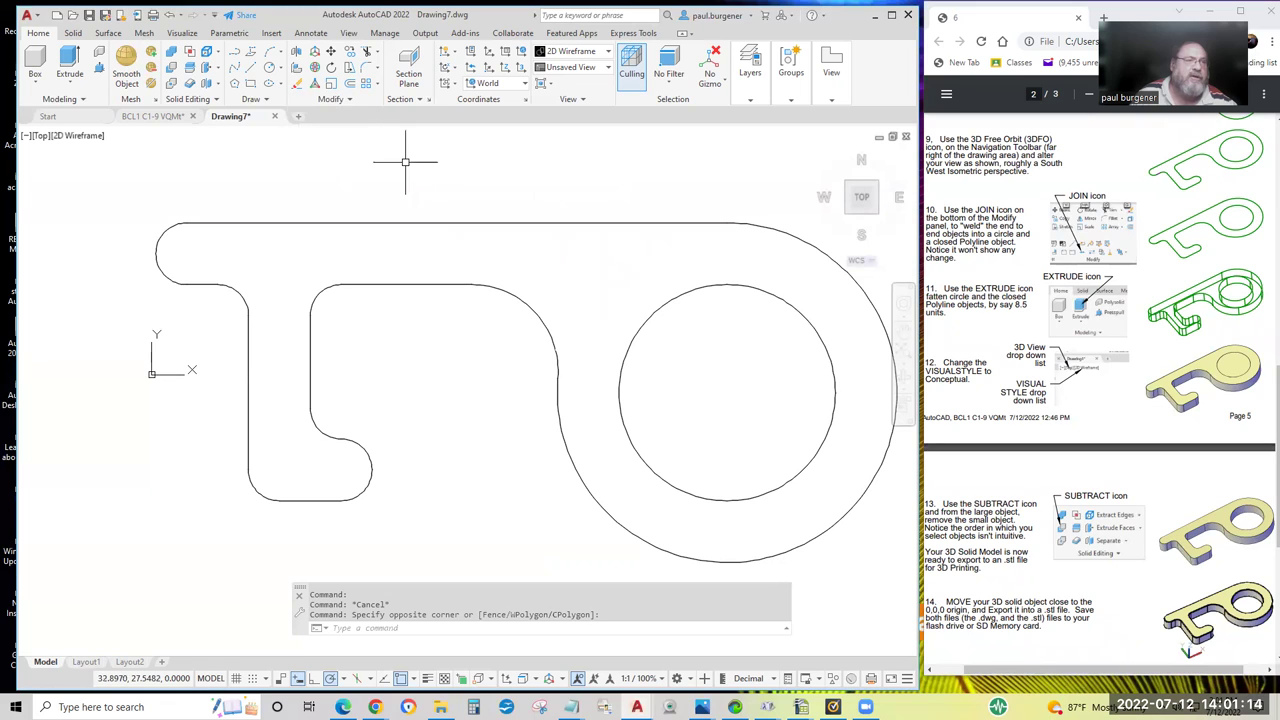
click(348, 102)
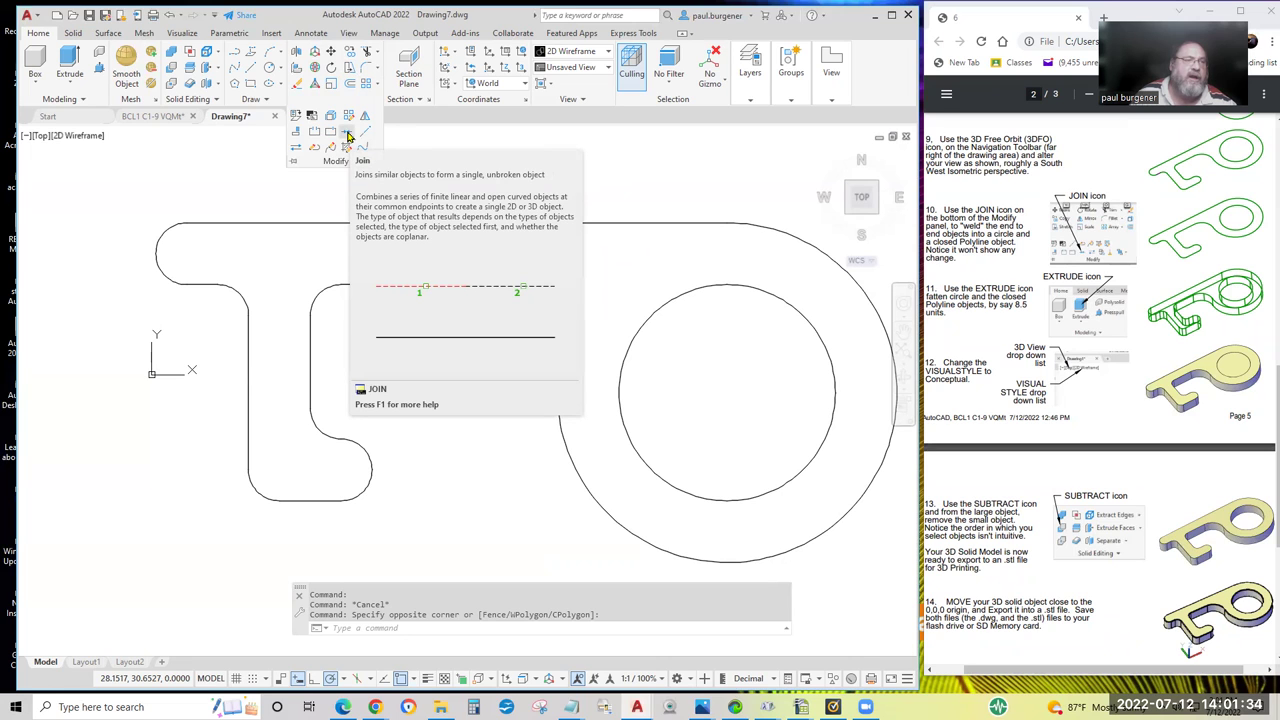
click(348, 136)
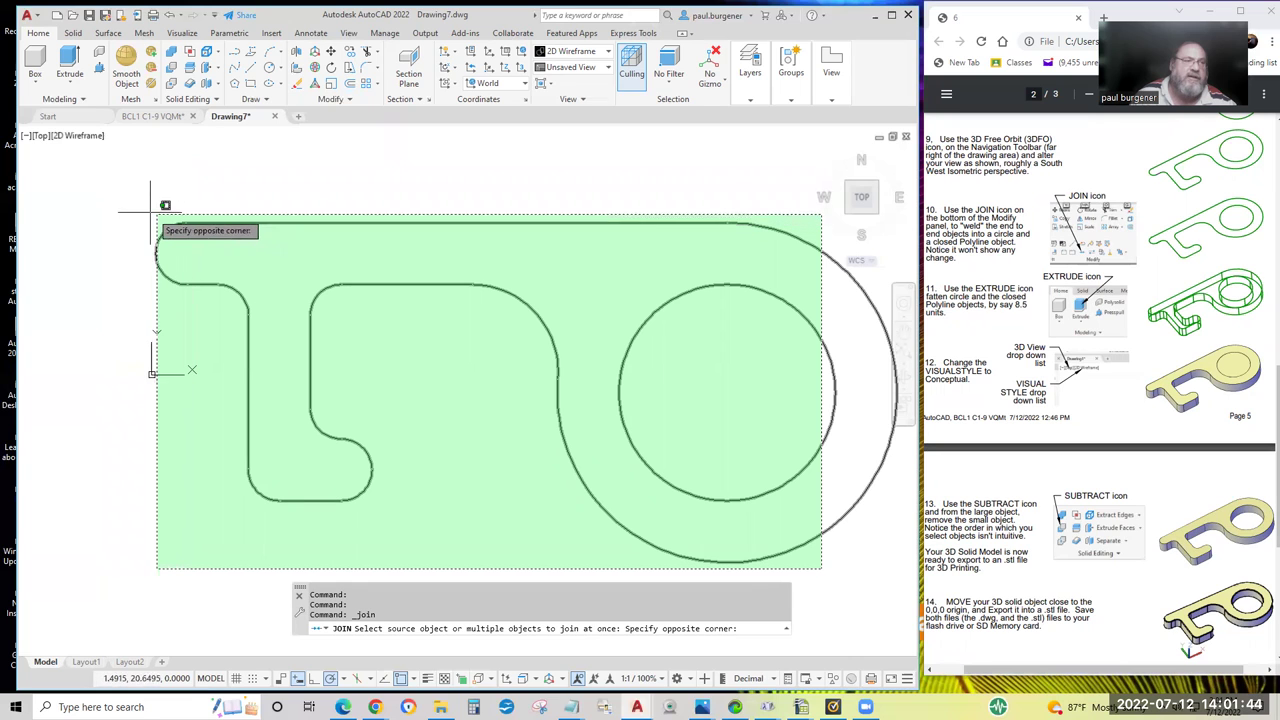
click(128, 172)
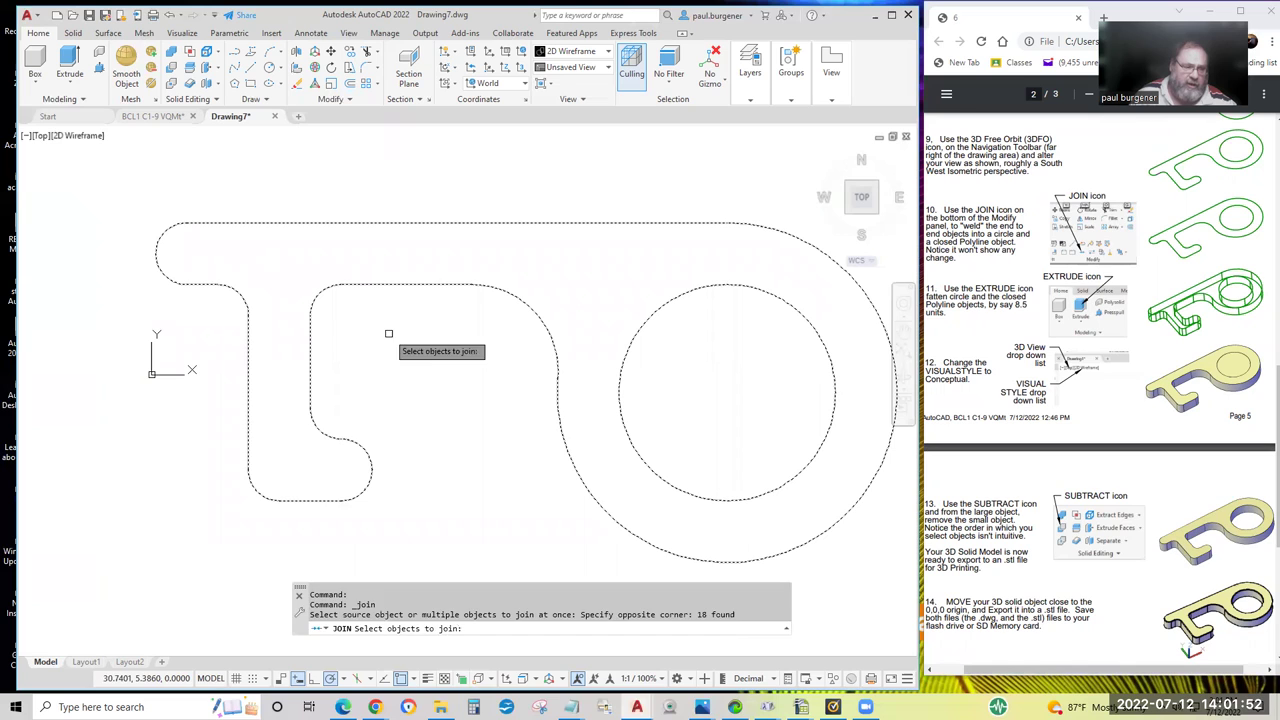
key(Return)
Examine the joined outline's properties to check its object type and whether it is closed.
click(425, 287)
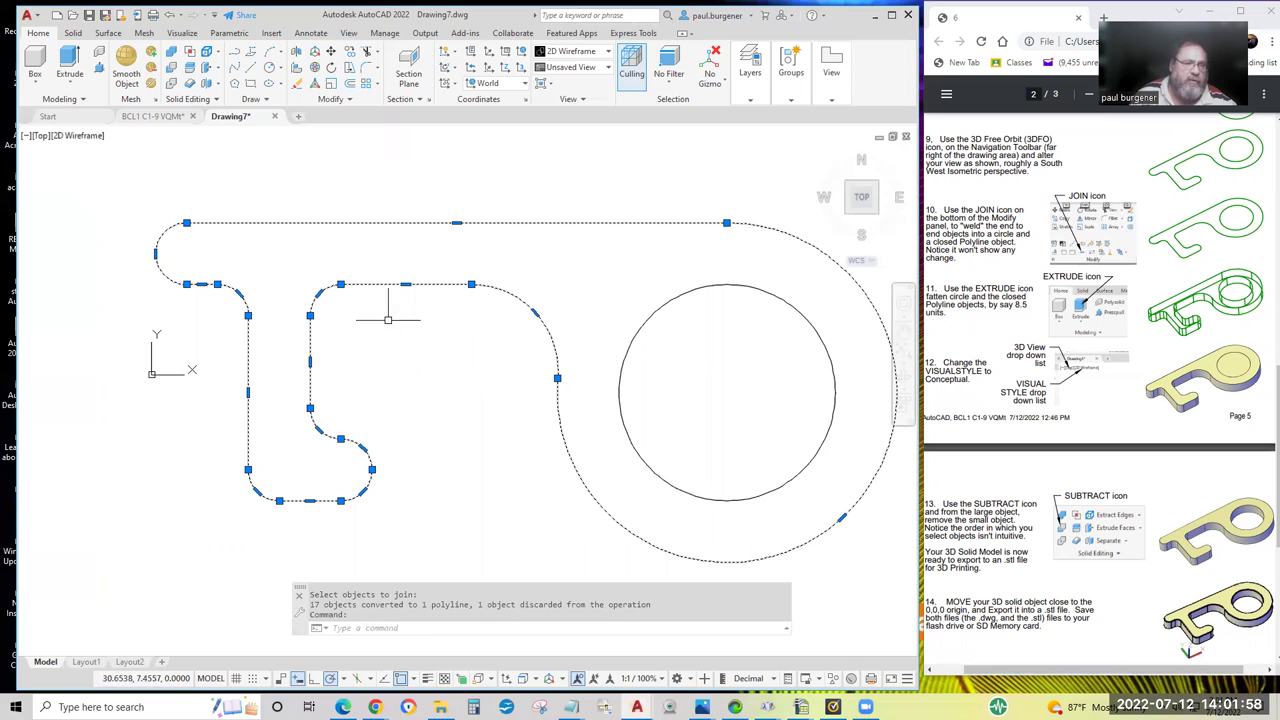
right_click(431, 306)
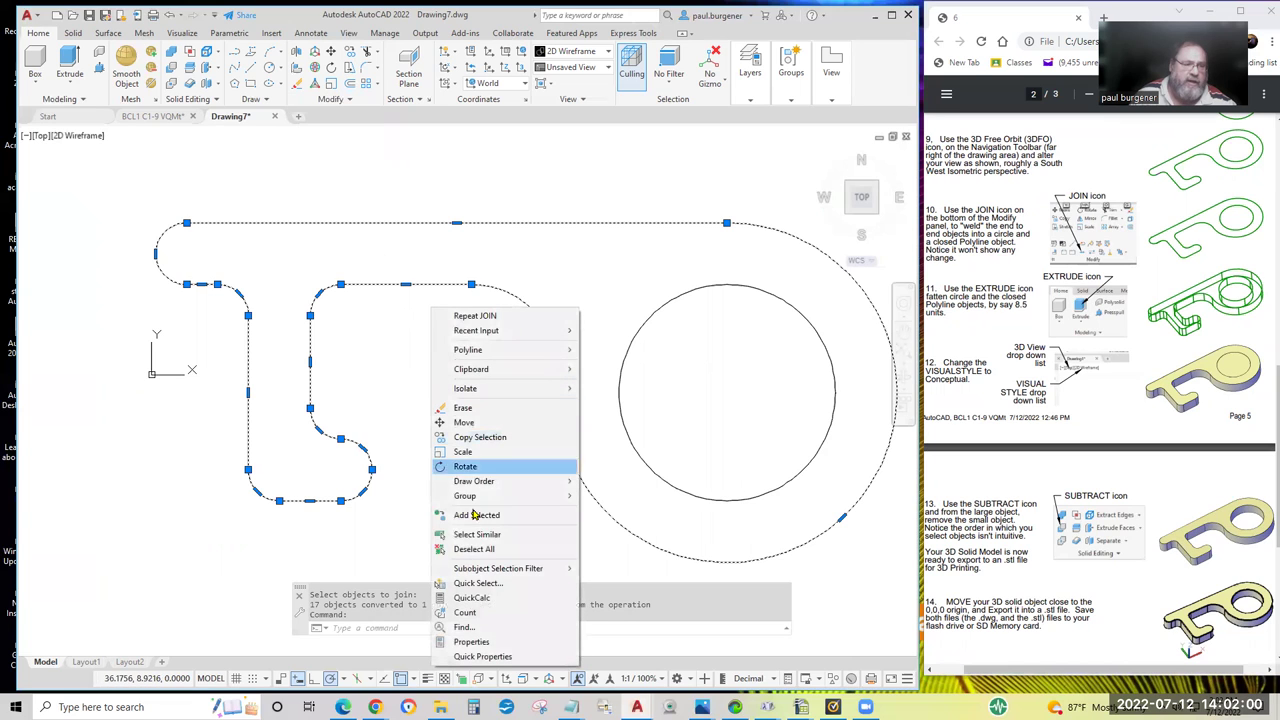
click(471, 643)
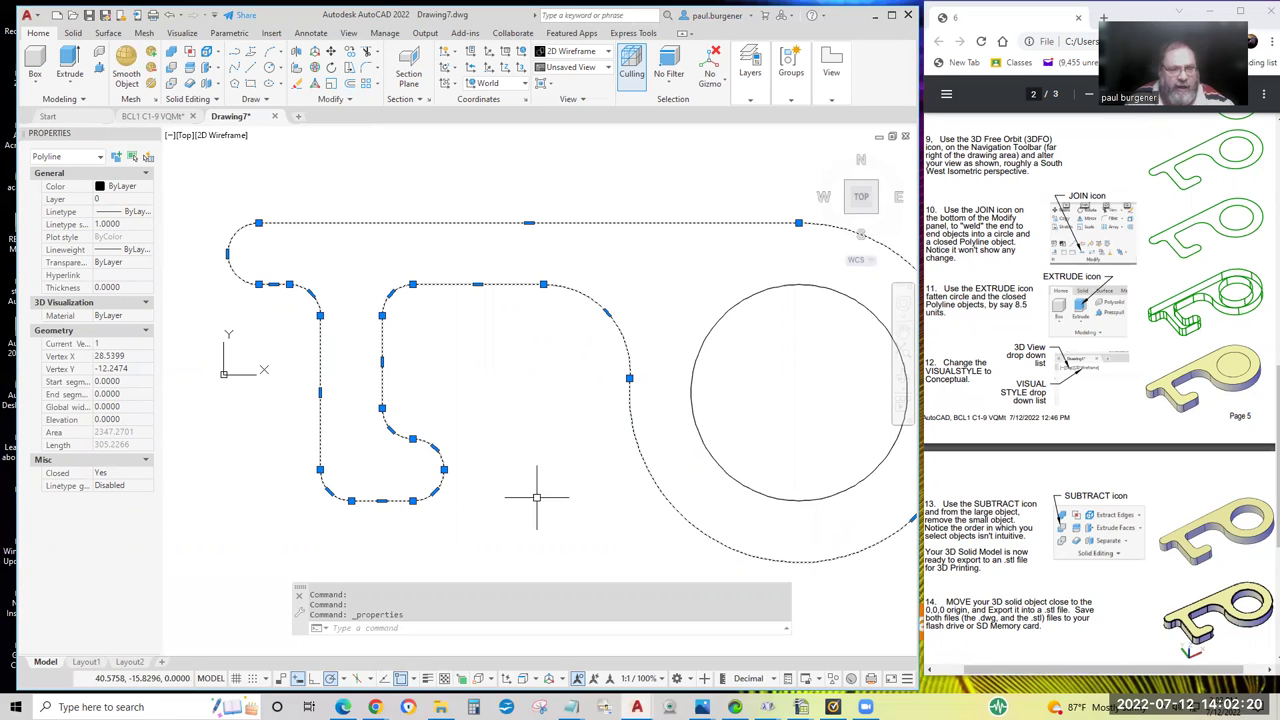
middle_drag(537, 486, 503, 477)
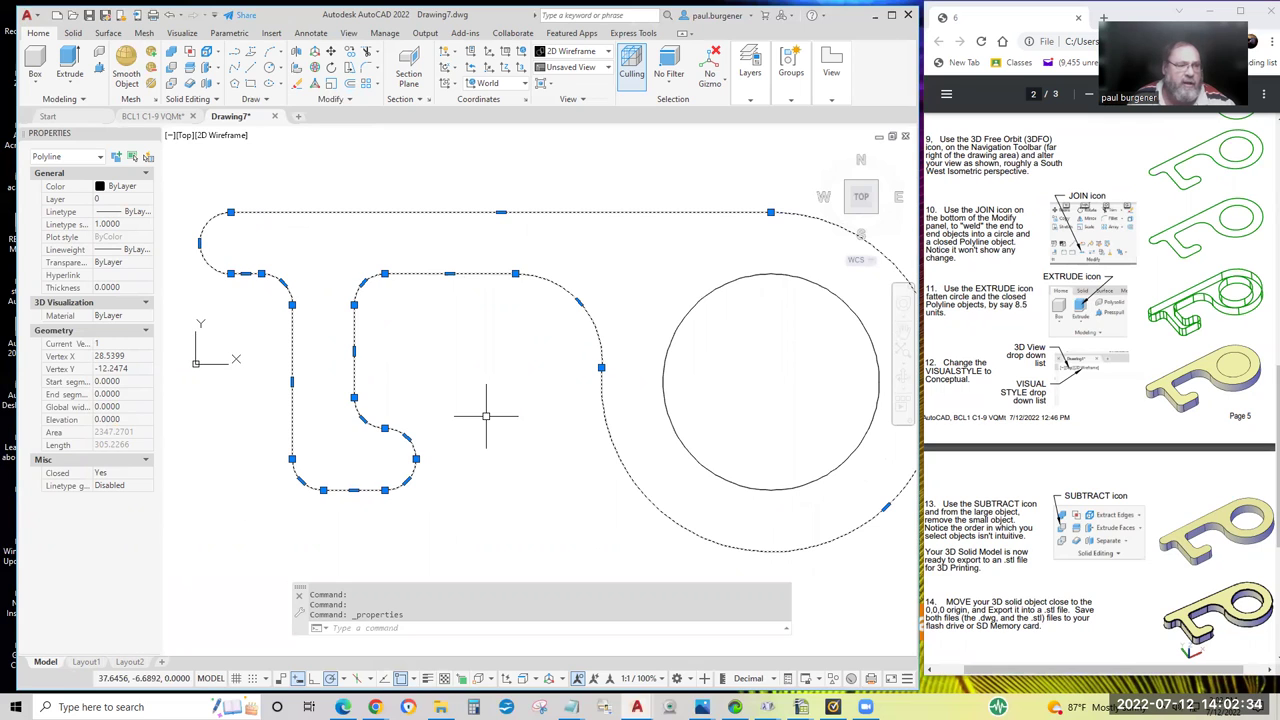
key(Escape)
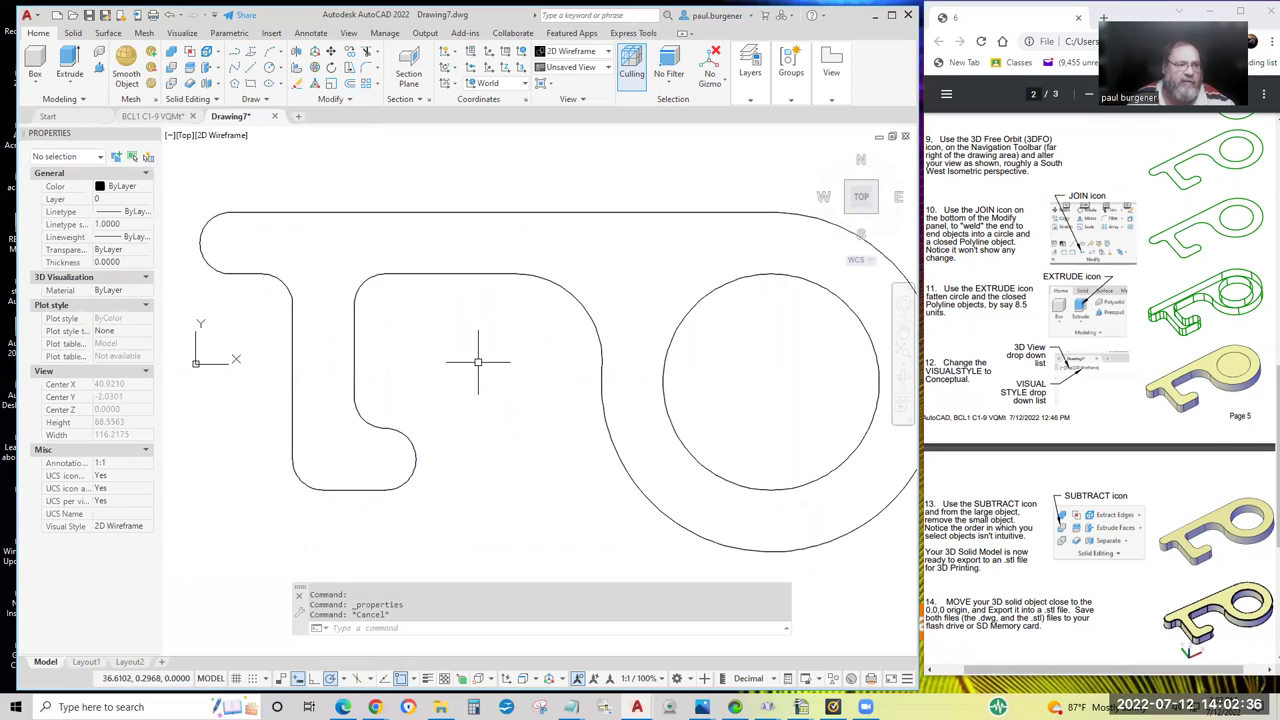
Extrude the joined outline and the inner circle to a height of 8.5 units.
click(69, 60)
click(815, 567)
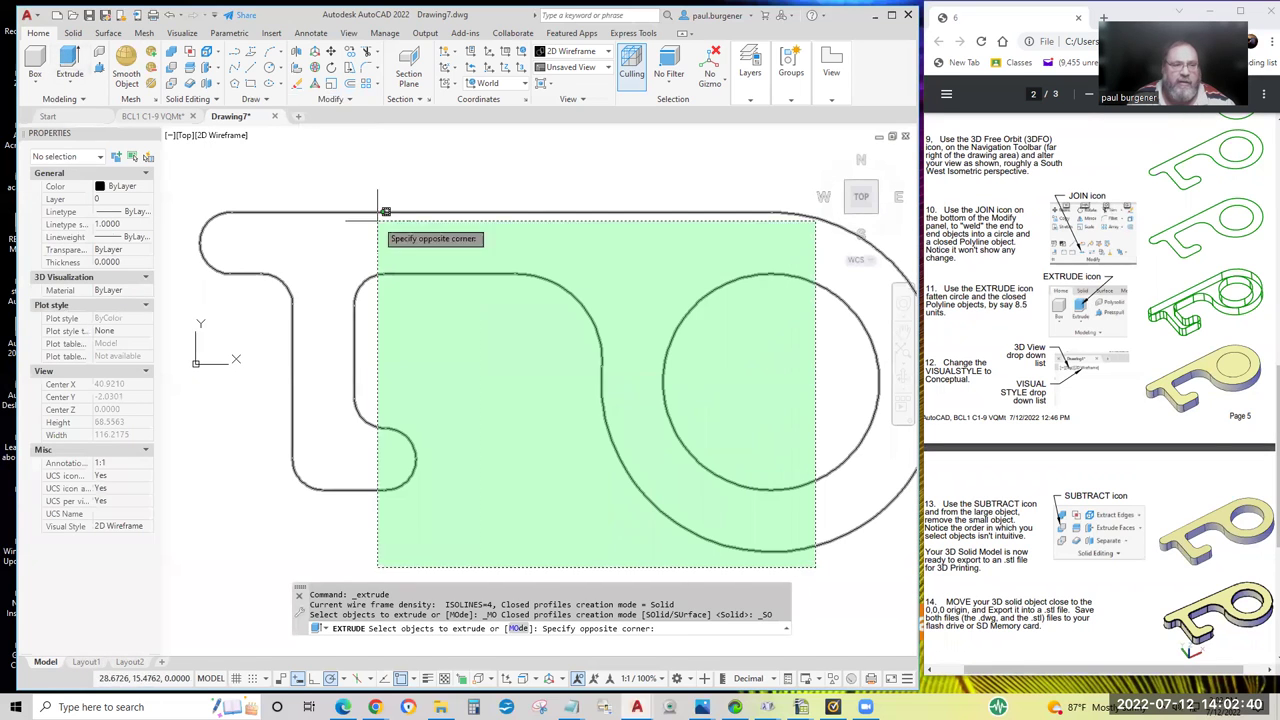
click(237, 163)
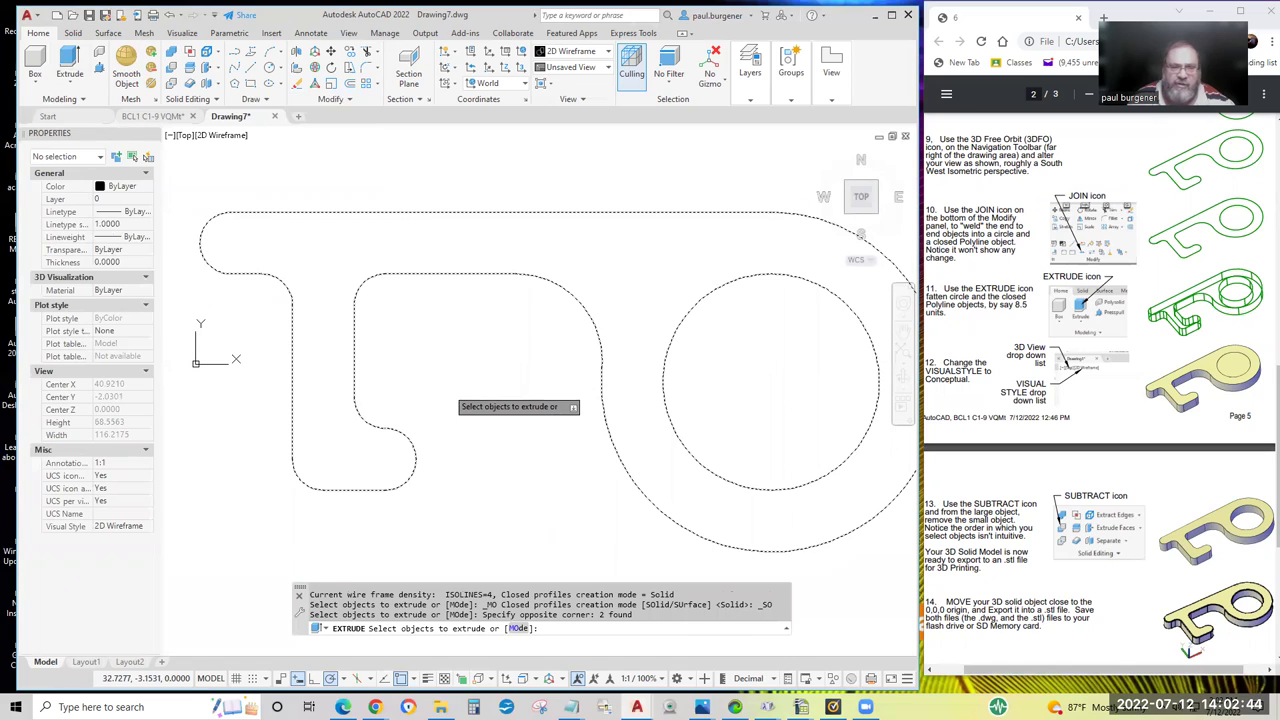
key(Return)
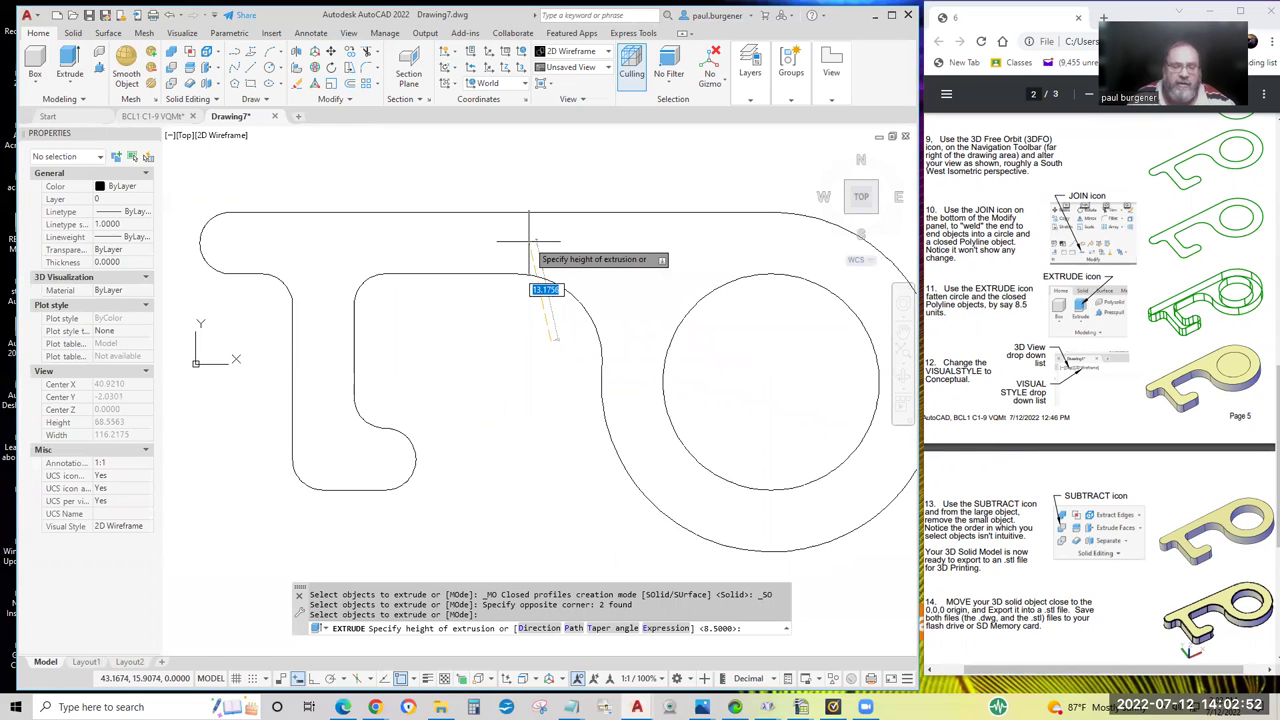
text(8)
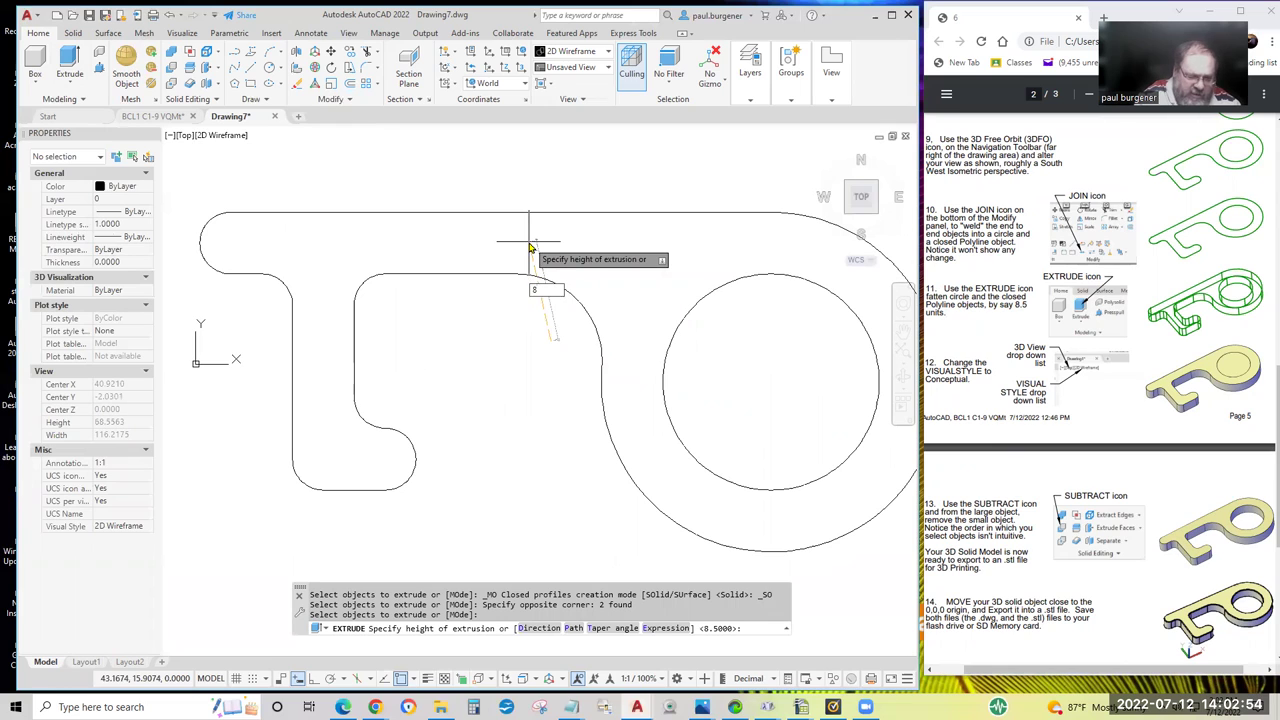
text(.)
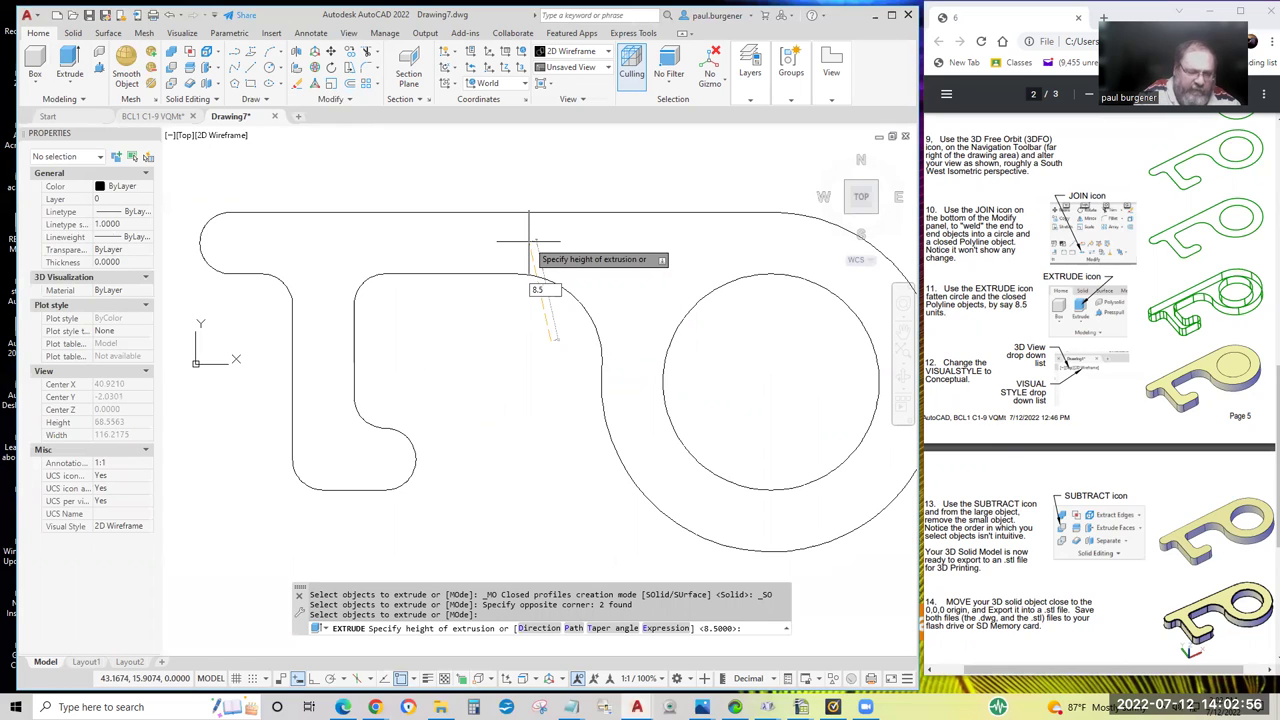
text(5)
key(Return)
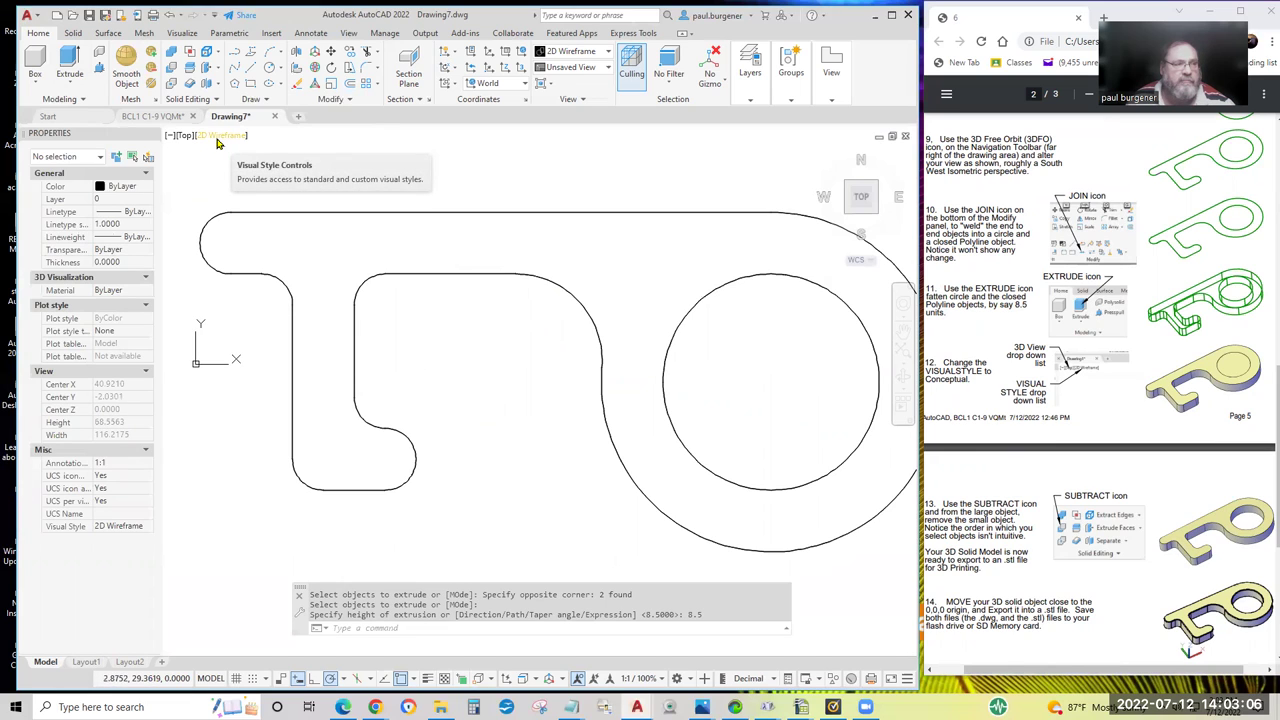
Change the viewport's visual style to Conceptual.
click(611, 52)
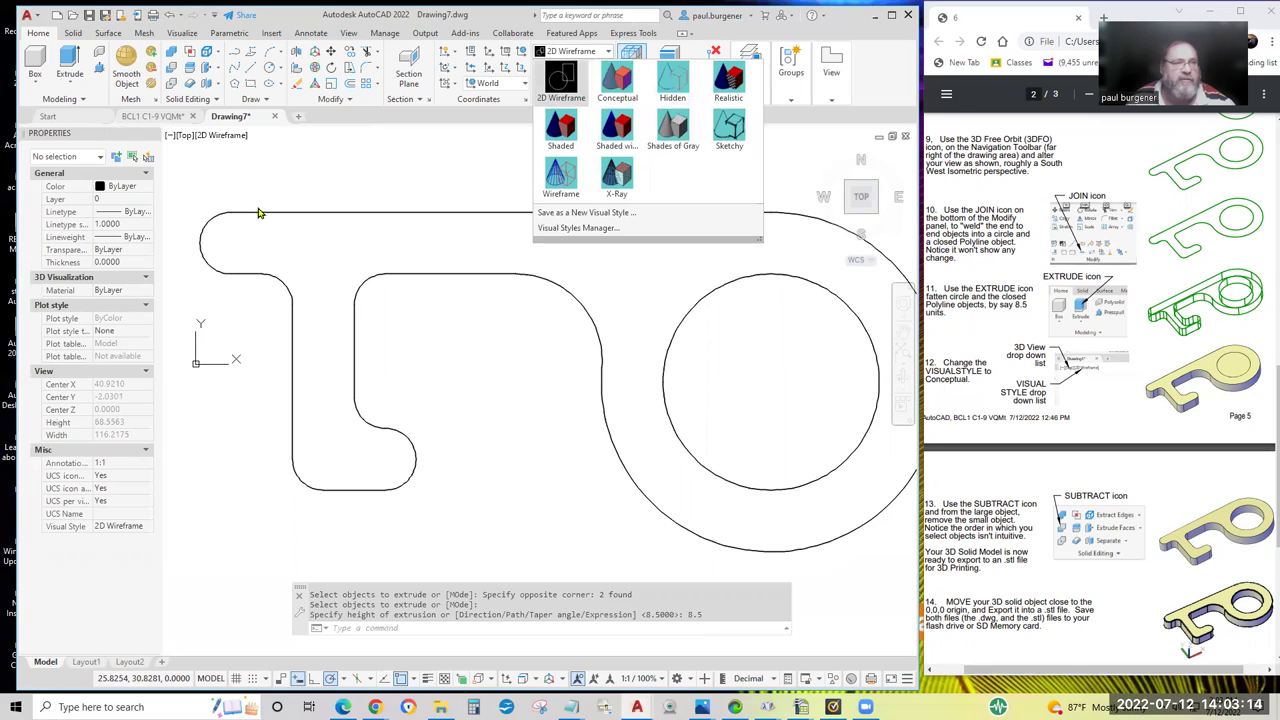
click(233, 141)
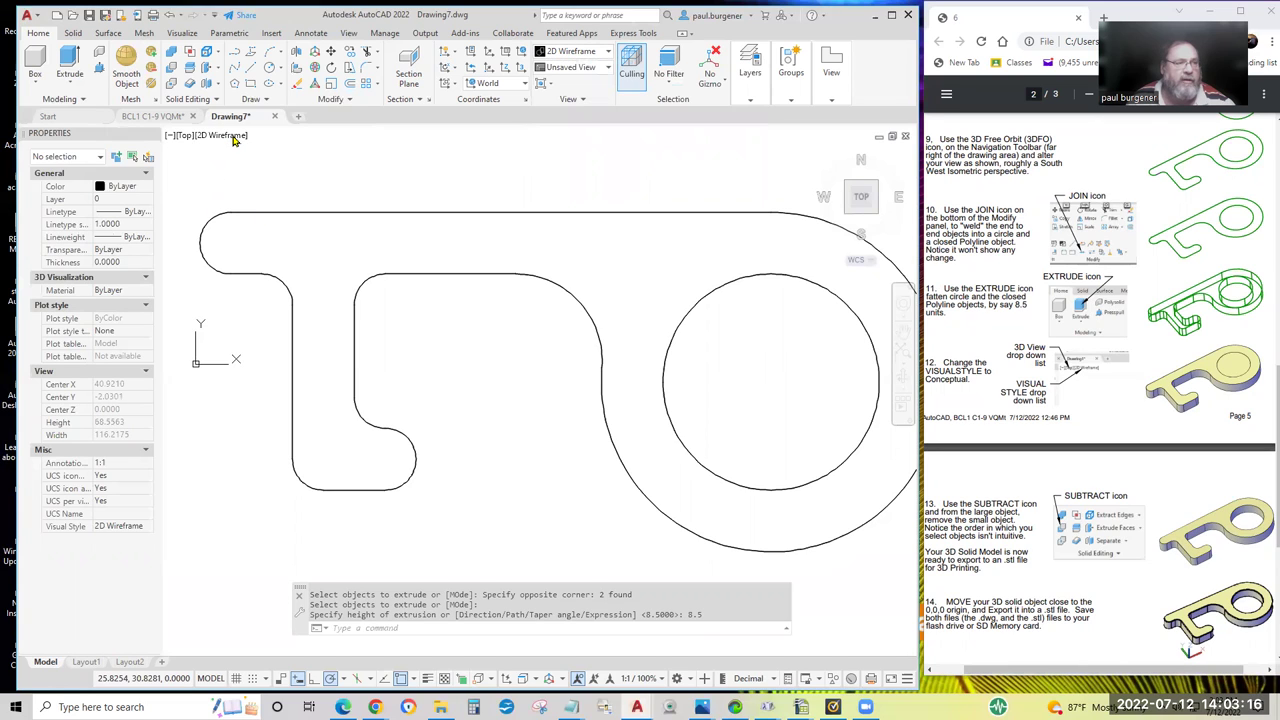
click(226, 135)
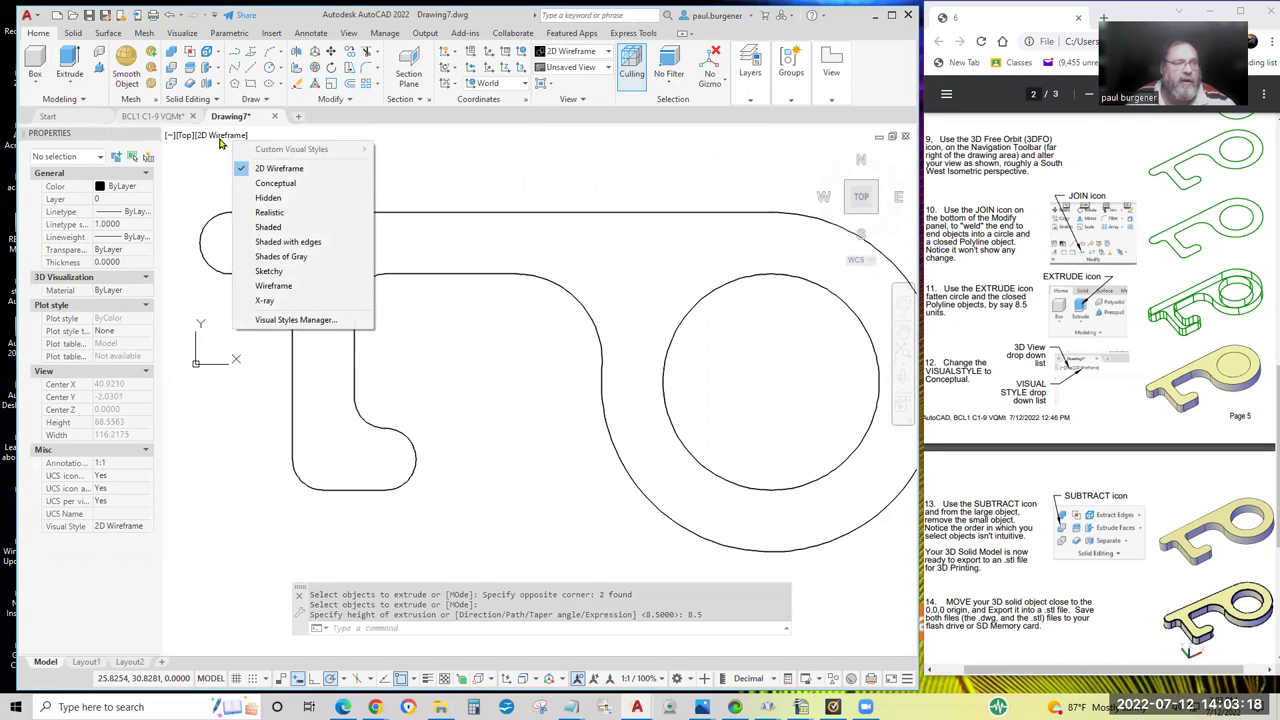
click(276, 184)
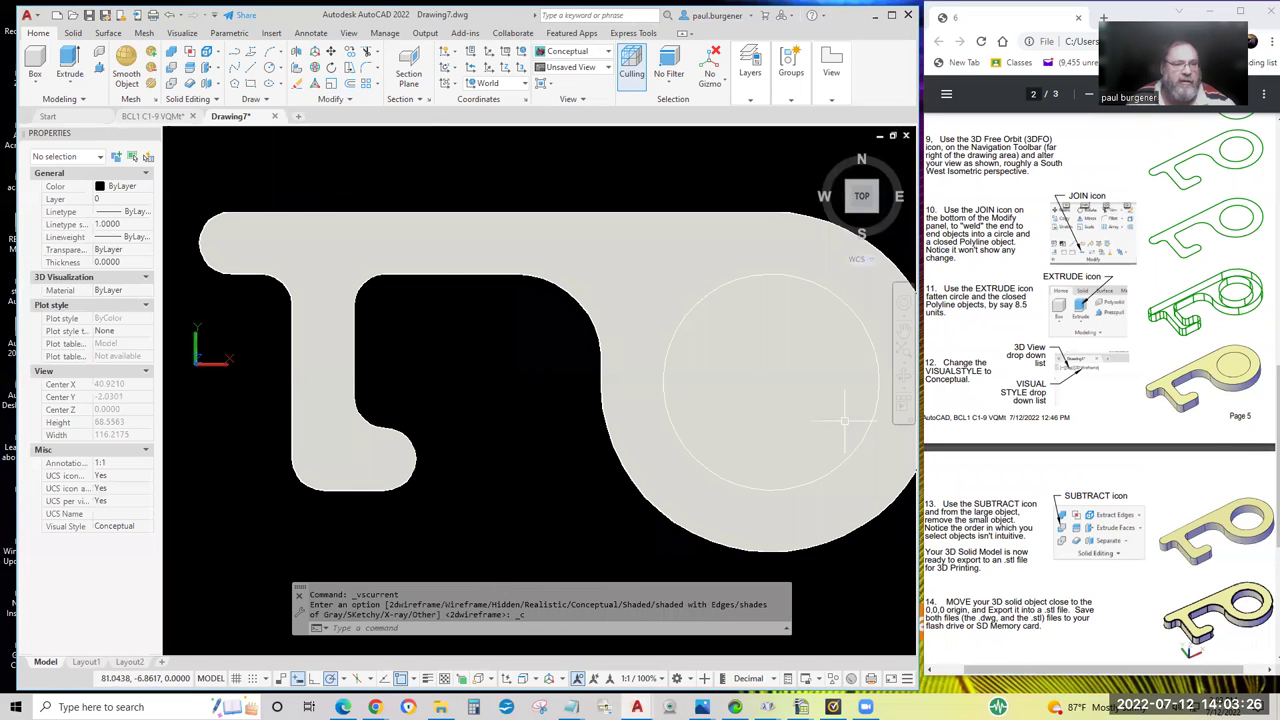
Turn the view with 3D Free Orbit to a roughly southwest isometric perspective of the extruded door opener.
scroll(540, 482, down, 5)
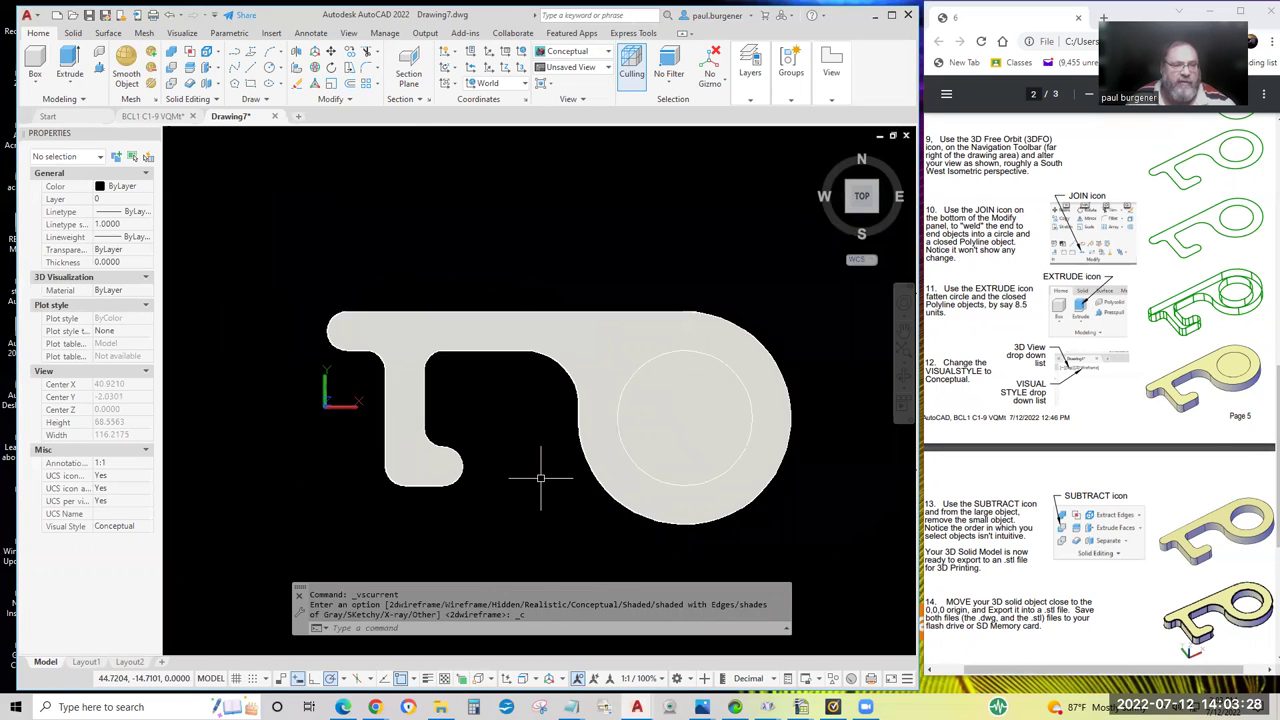
shift+middle_drag(520, 491, 515, 390)
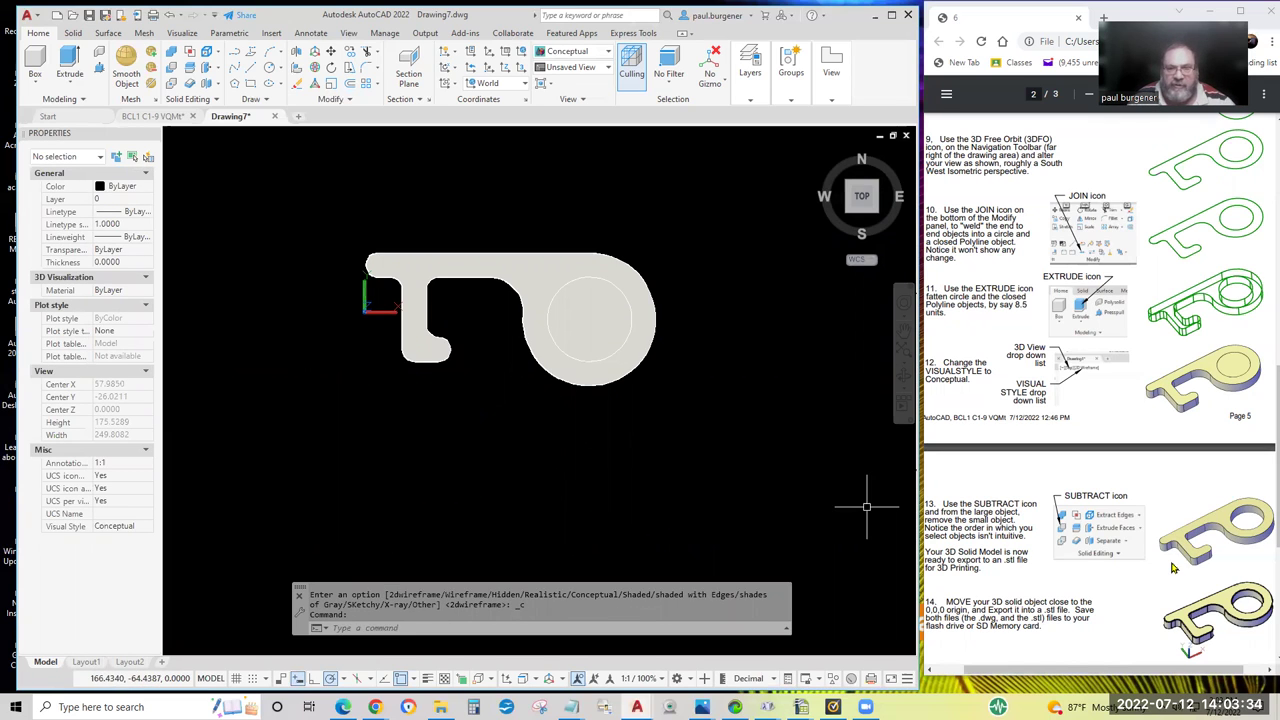
scroll(1138, 606, down, 2)
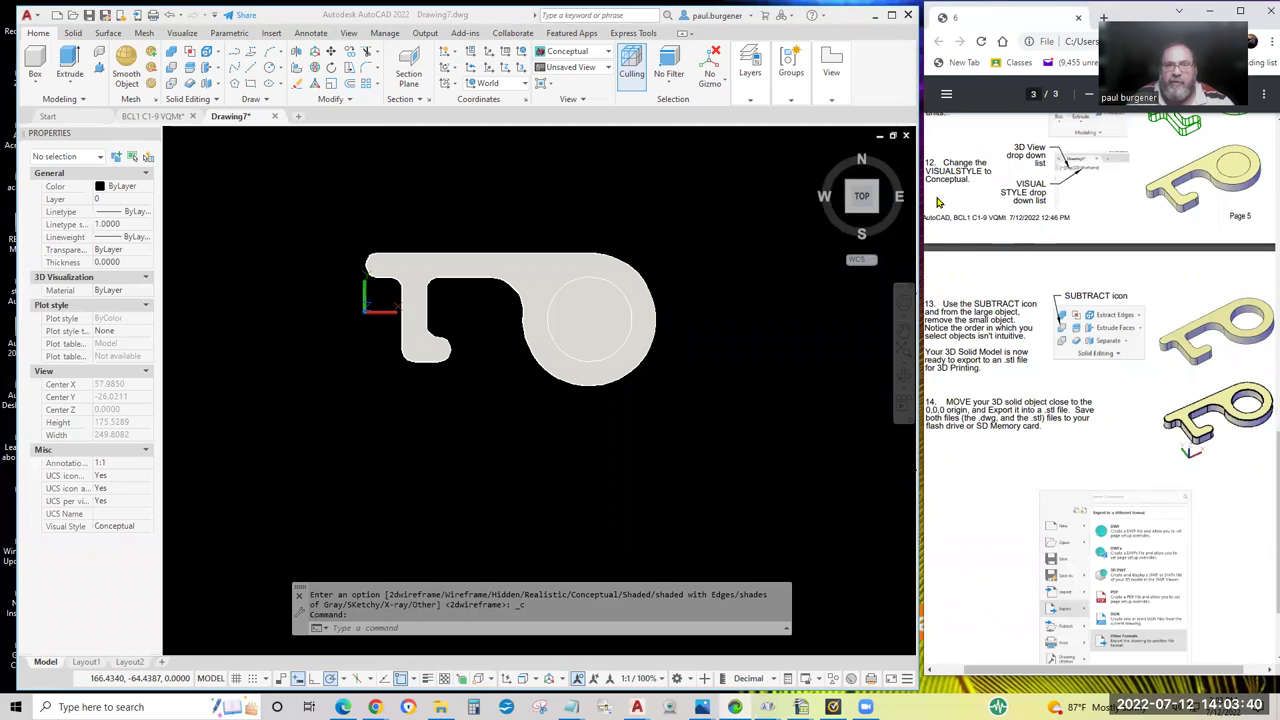
scroll(1110, 212, up, 3)
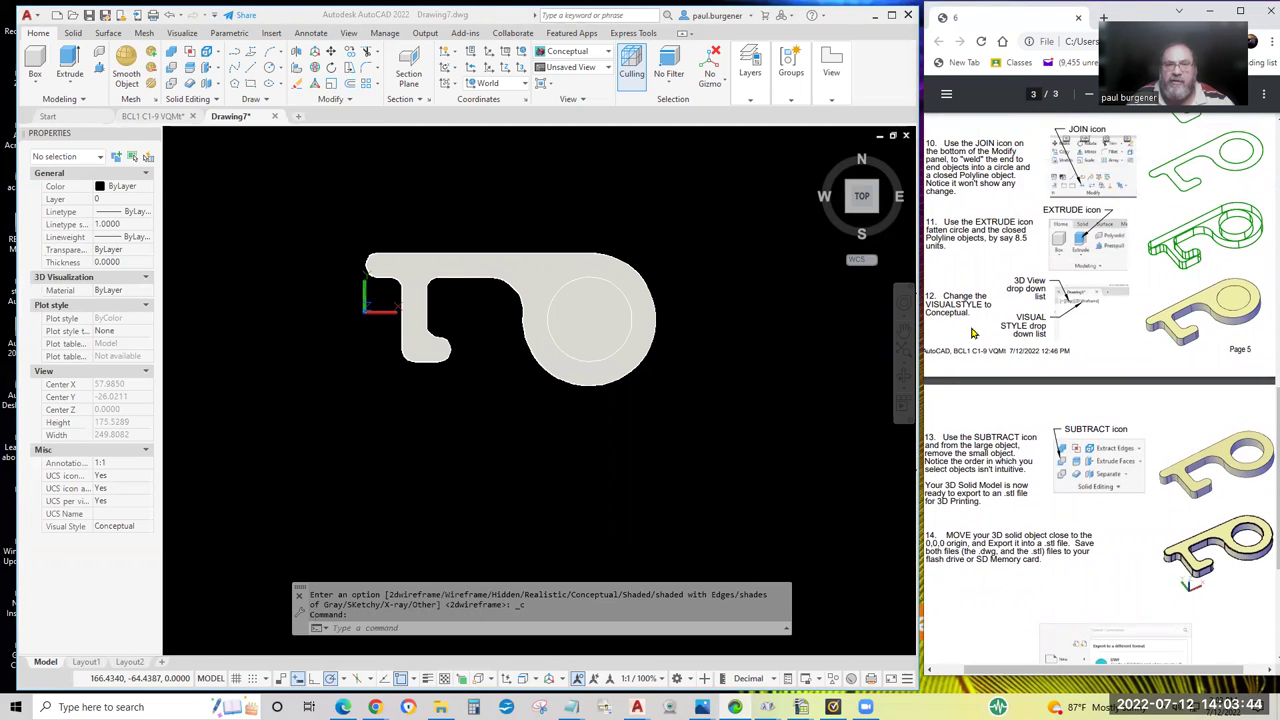
scroll(1115, 315, up, 4)
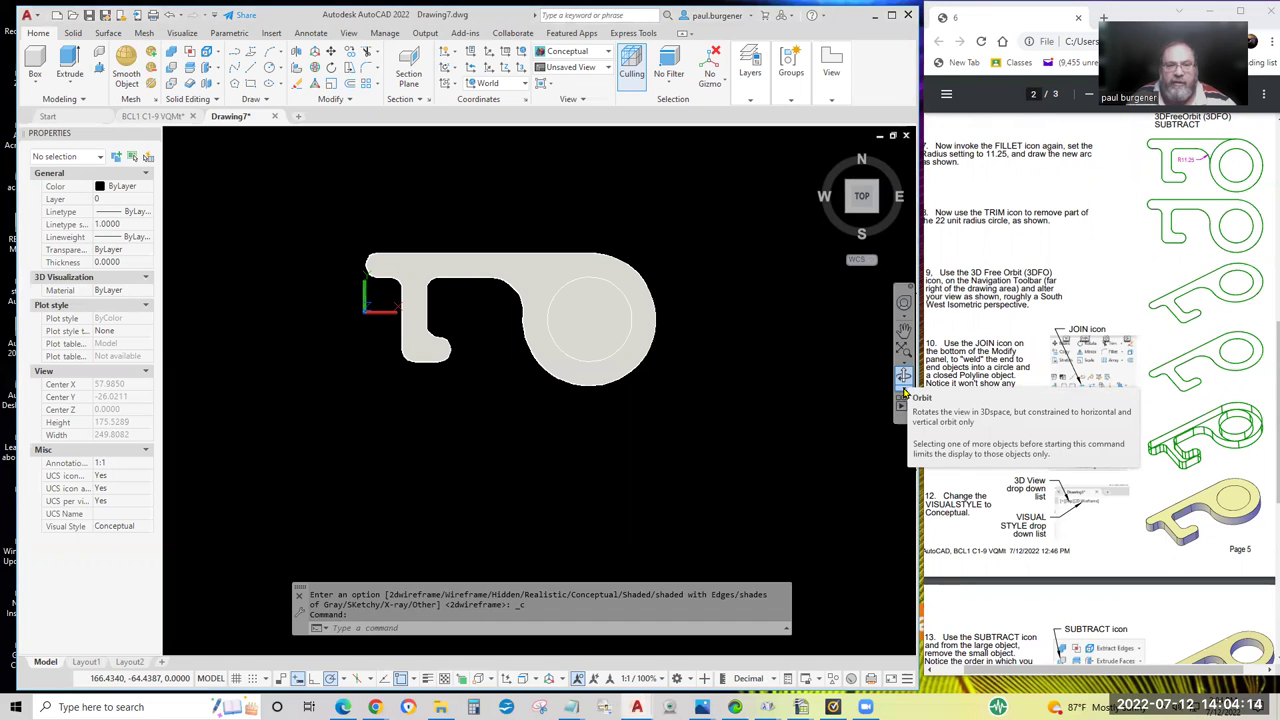
click(904, 391)
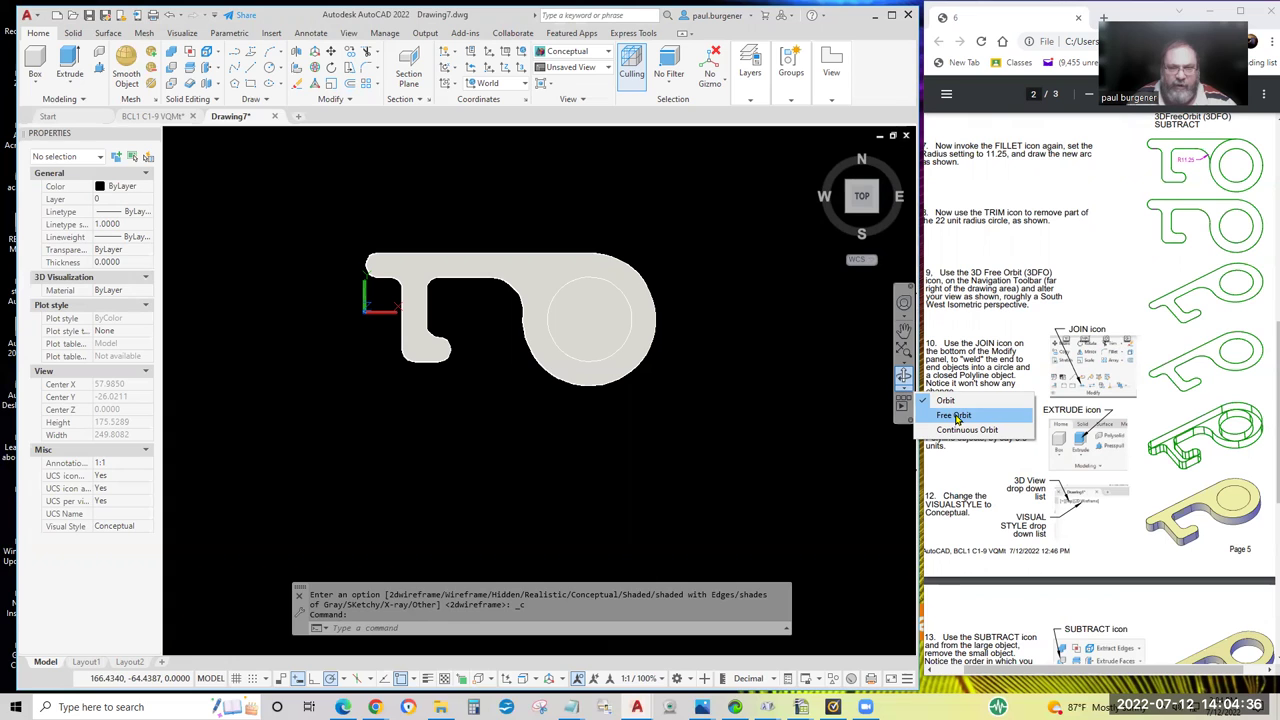
click(955, 416)
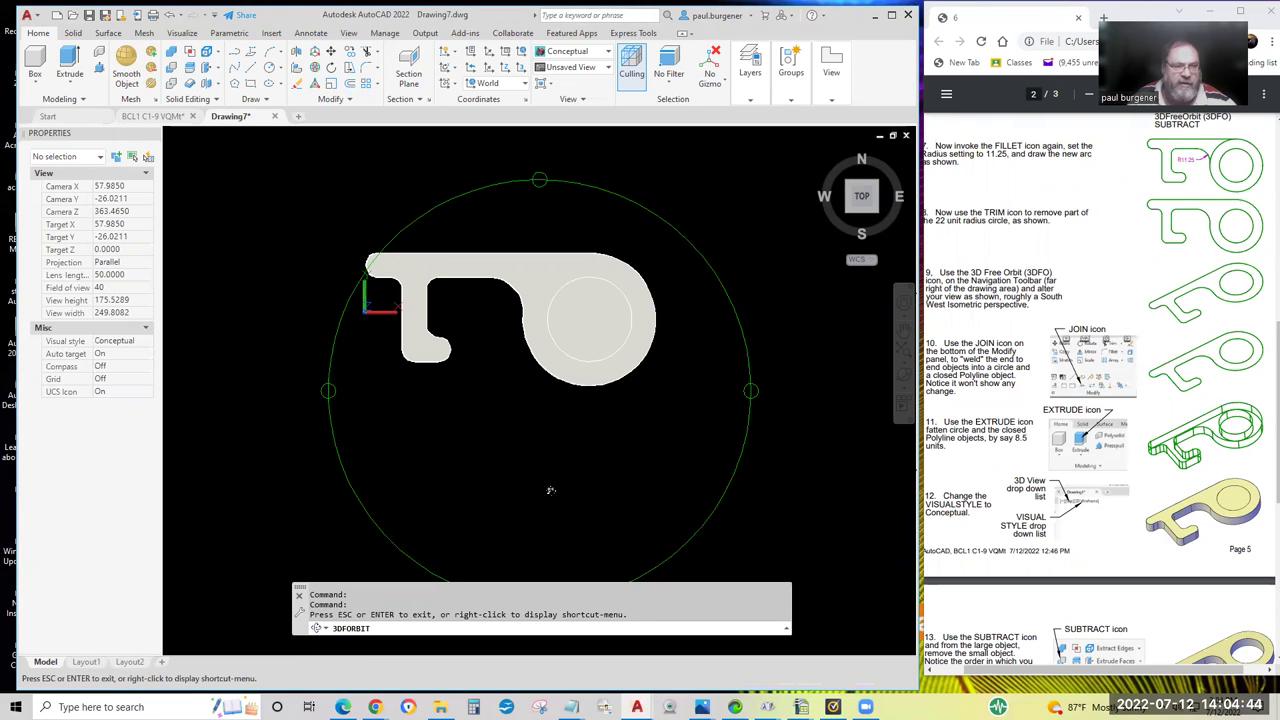
drag(524, 494, 605, 419)
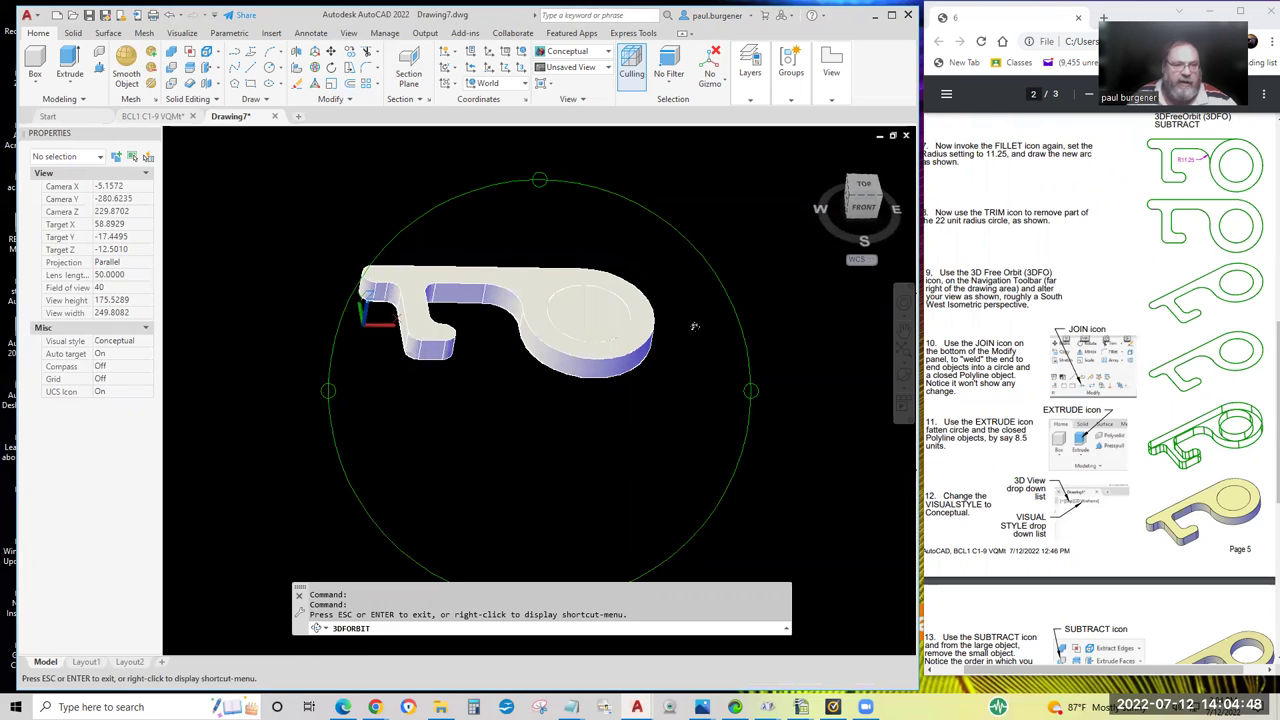
drag(471, 509, 606, 514)
drag(580, 469, 569, 437)
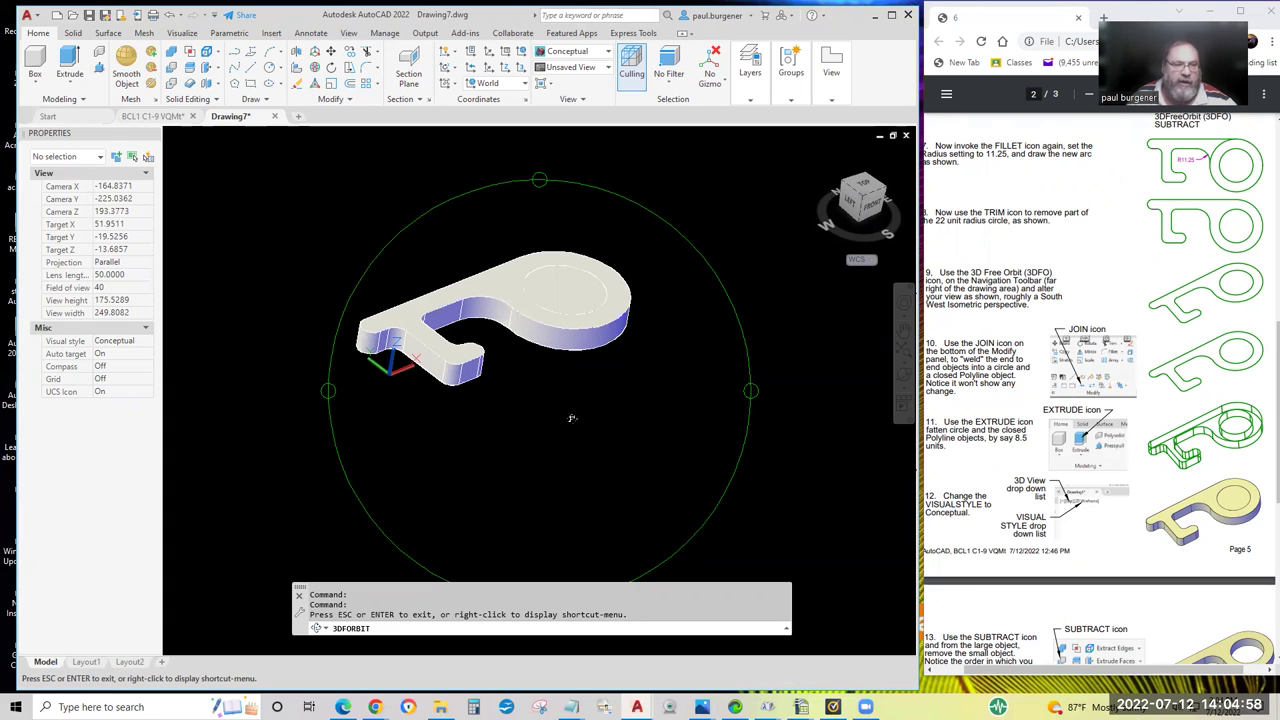
drag(668, 445, 634, 437)
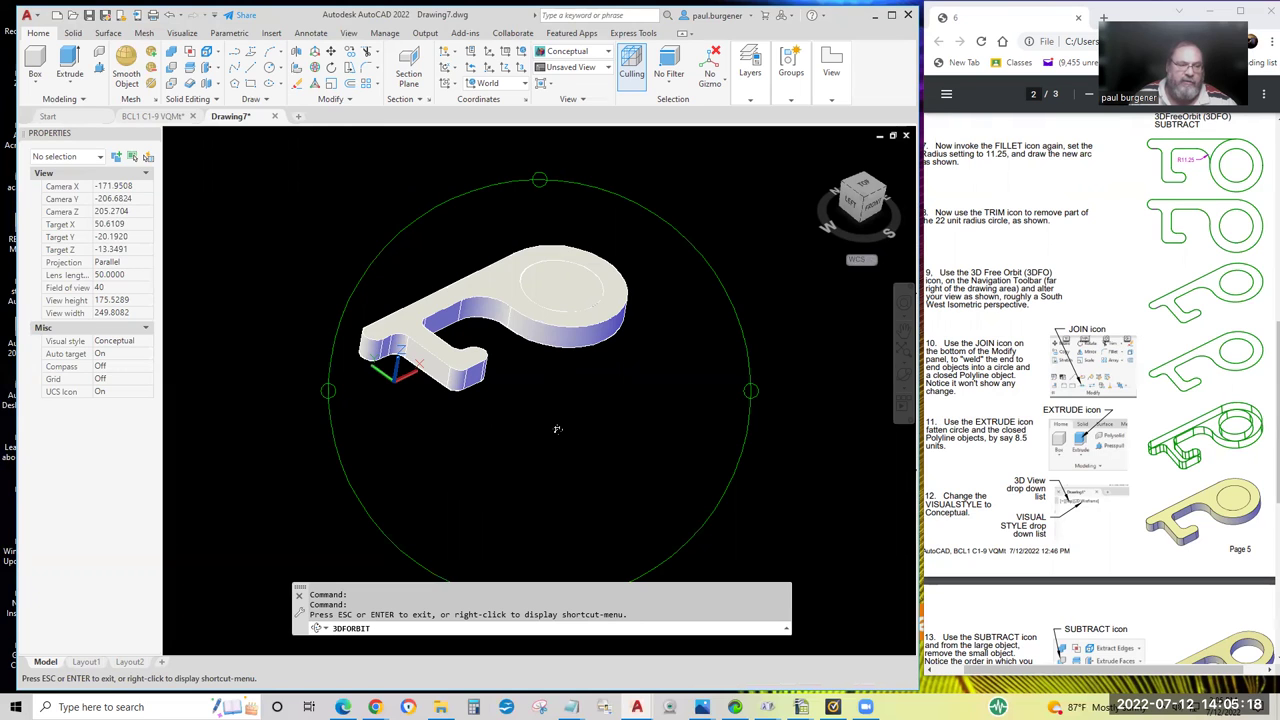
key(Escape)
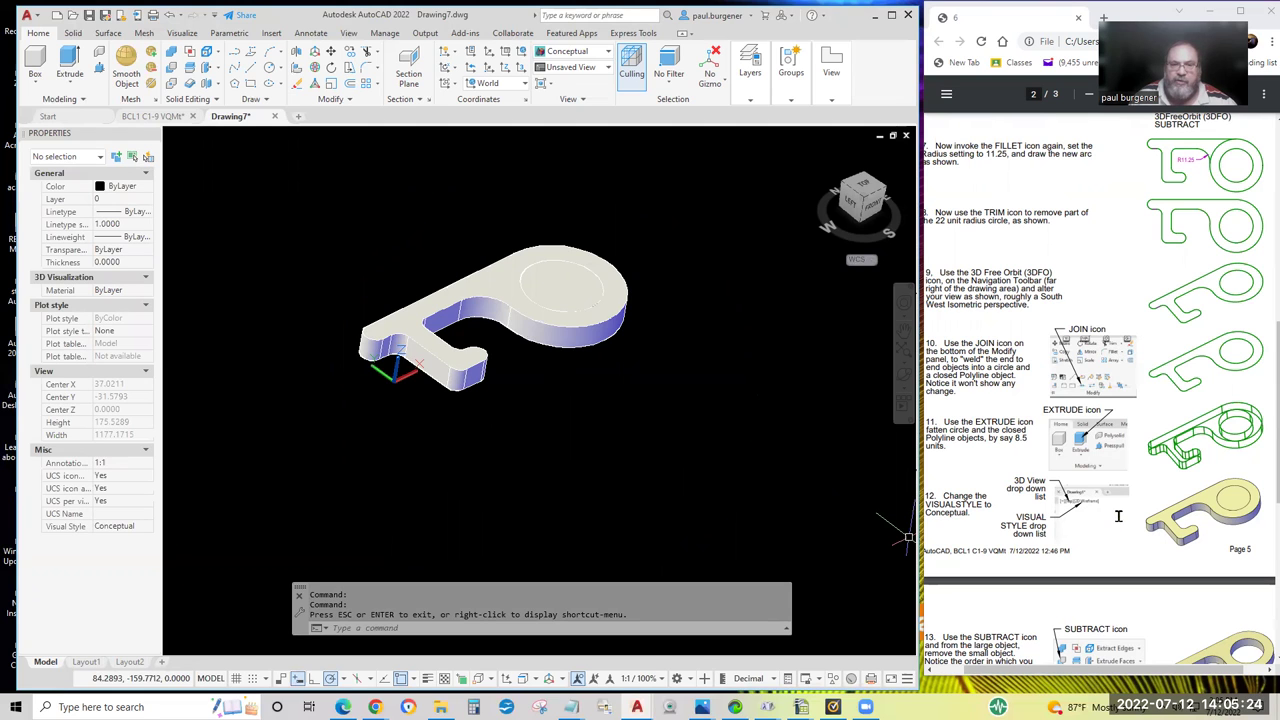
Subtract the extruded inner circle from the large ring-and-hook solid to cut the ring's hole.
scroll(1120, 512, down, 5)
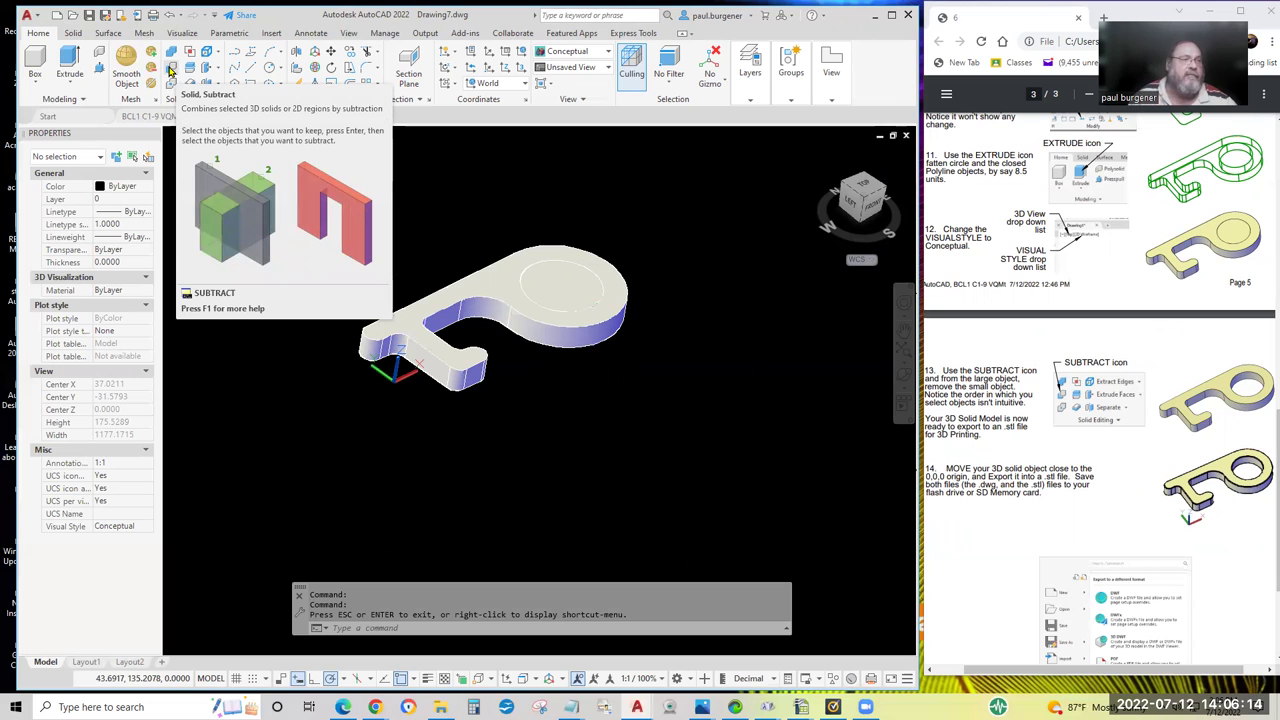
click(170, 70)
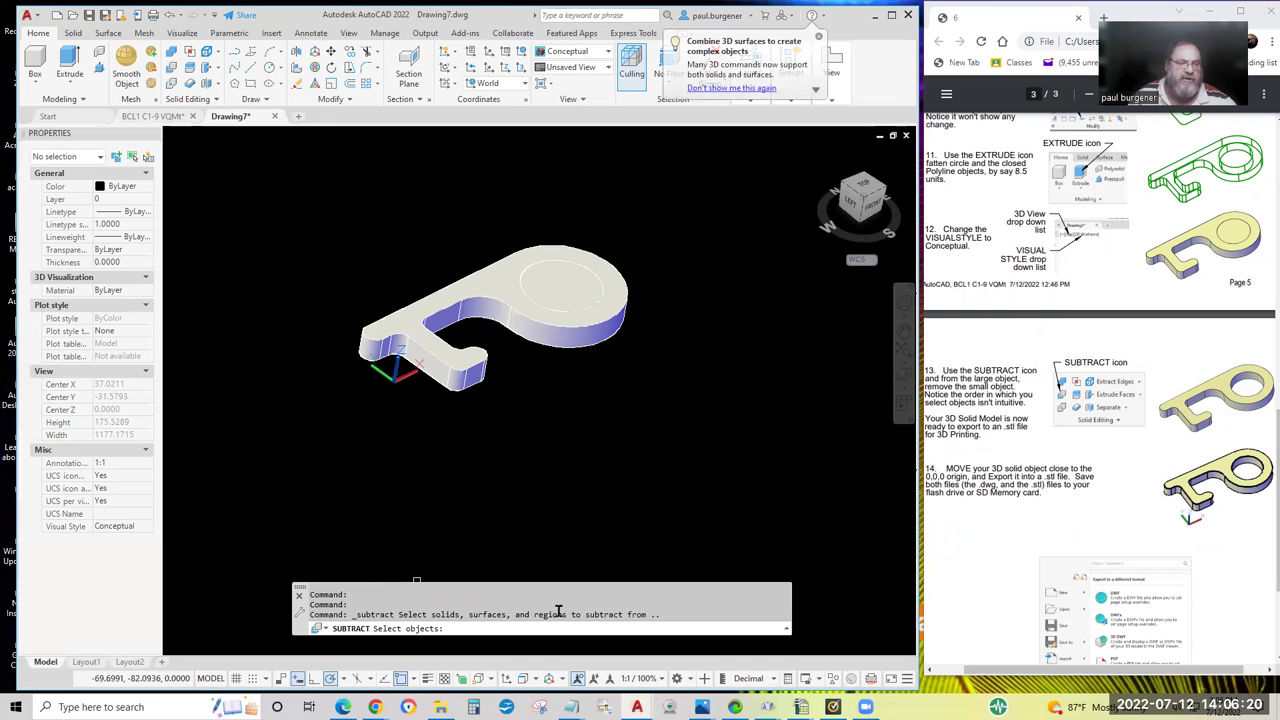
drag(573, 614, 669, 612)
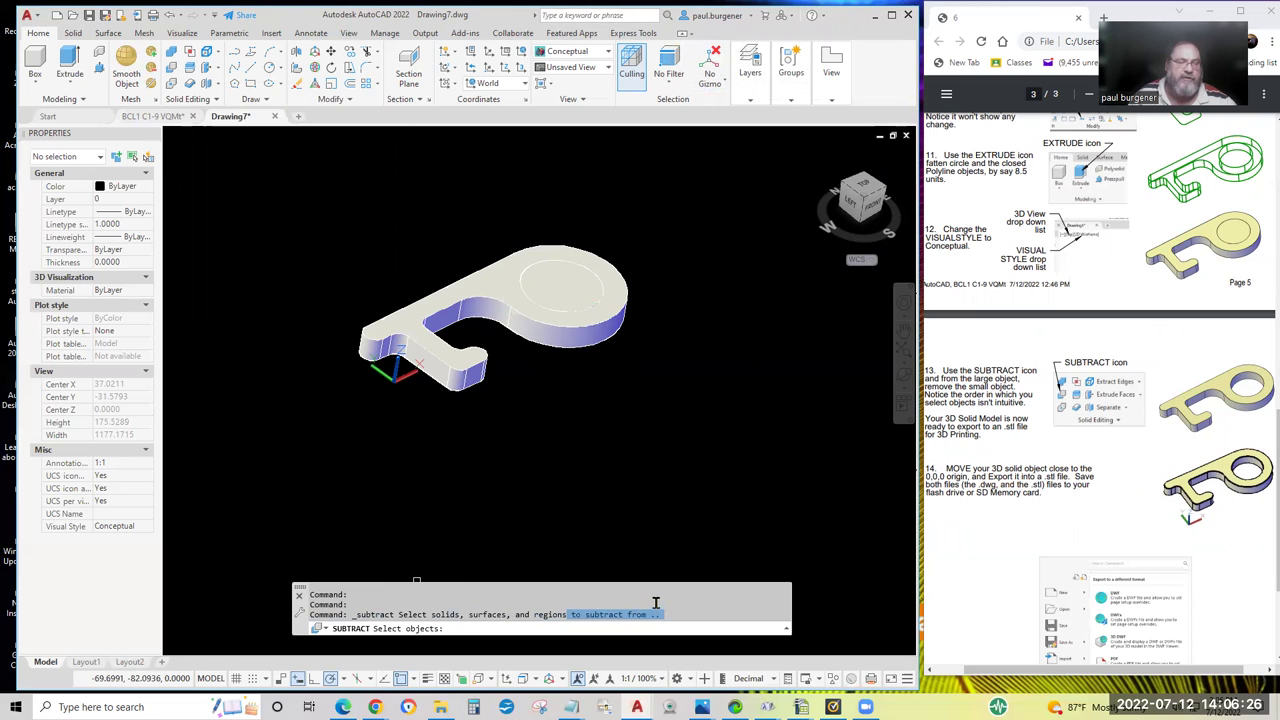
click(561, 347)
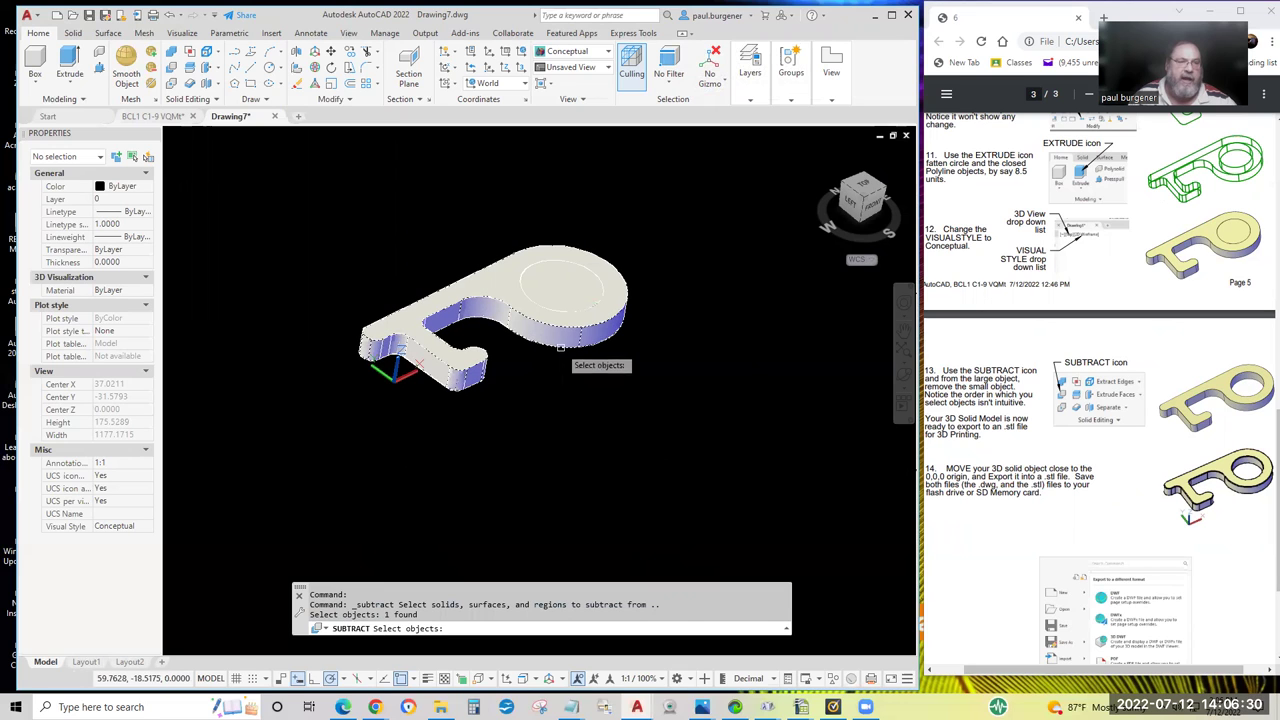
key(Return)
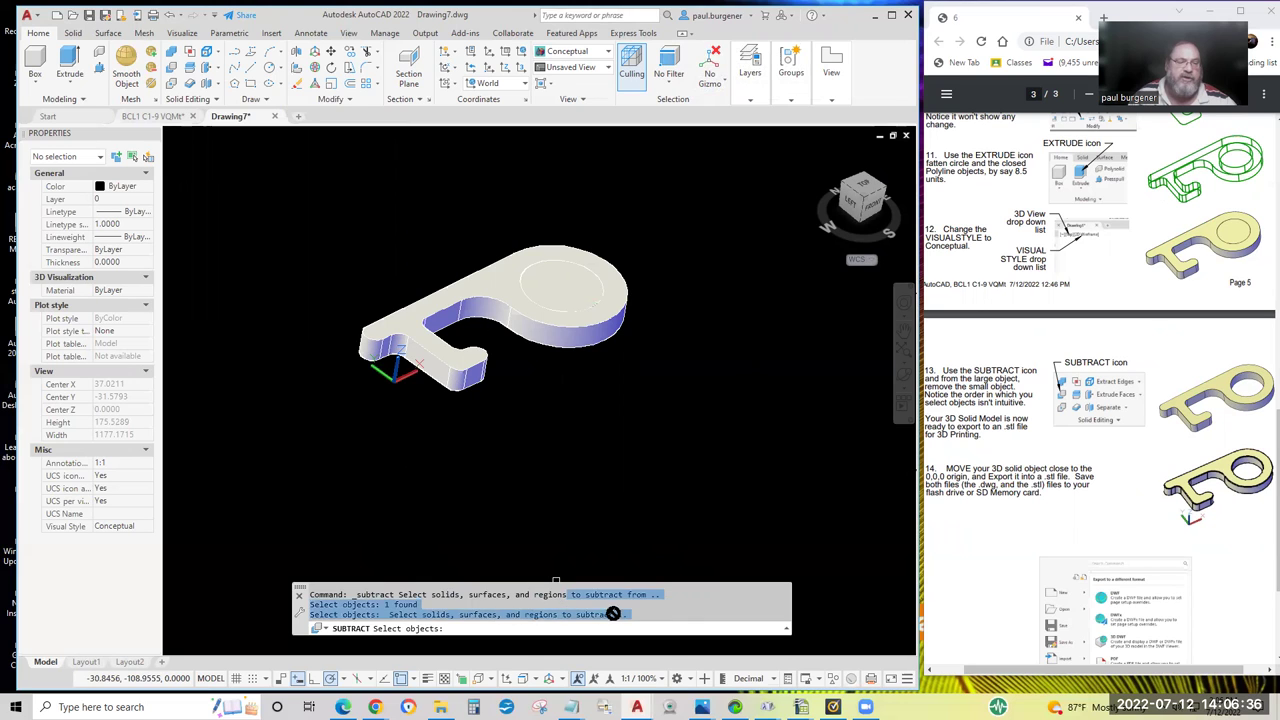
drag(620, 614, 559, 618)
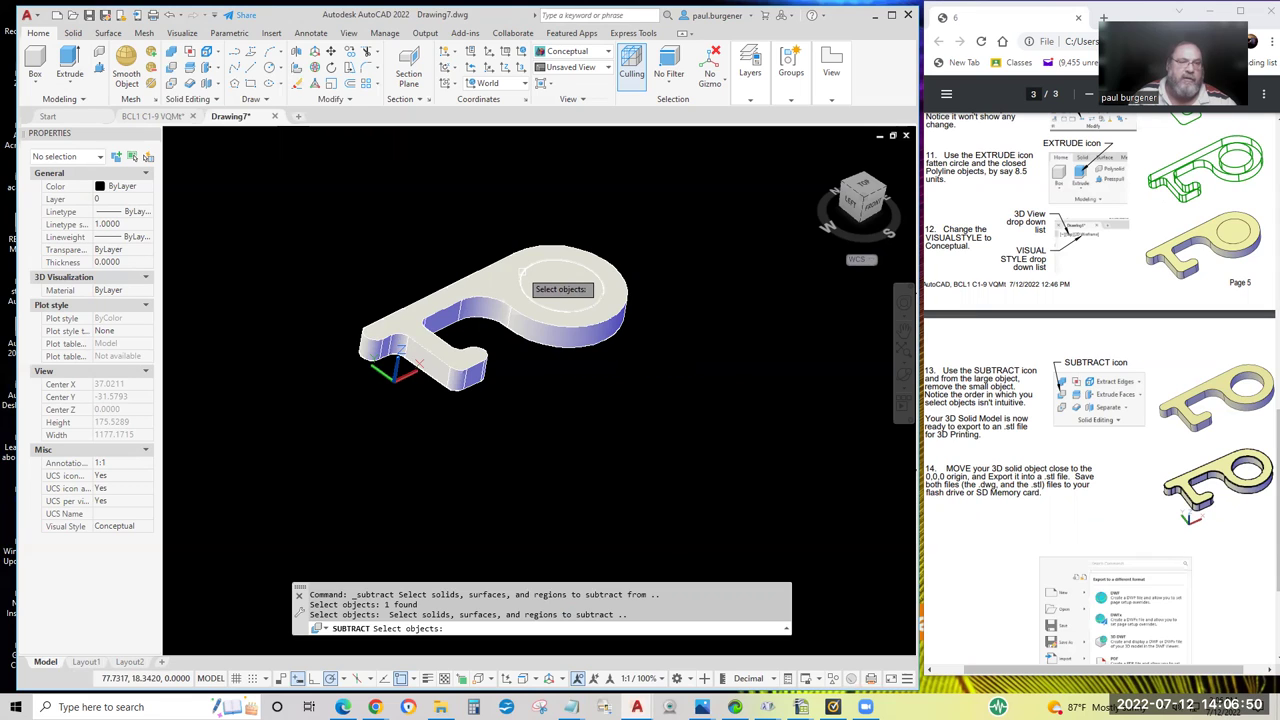
click(563, 289)
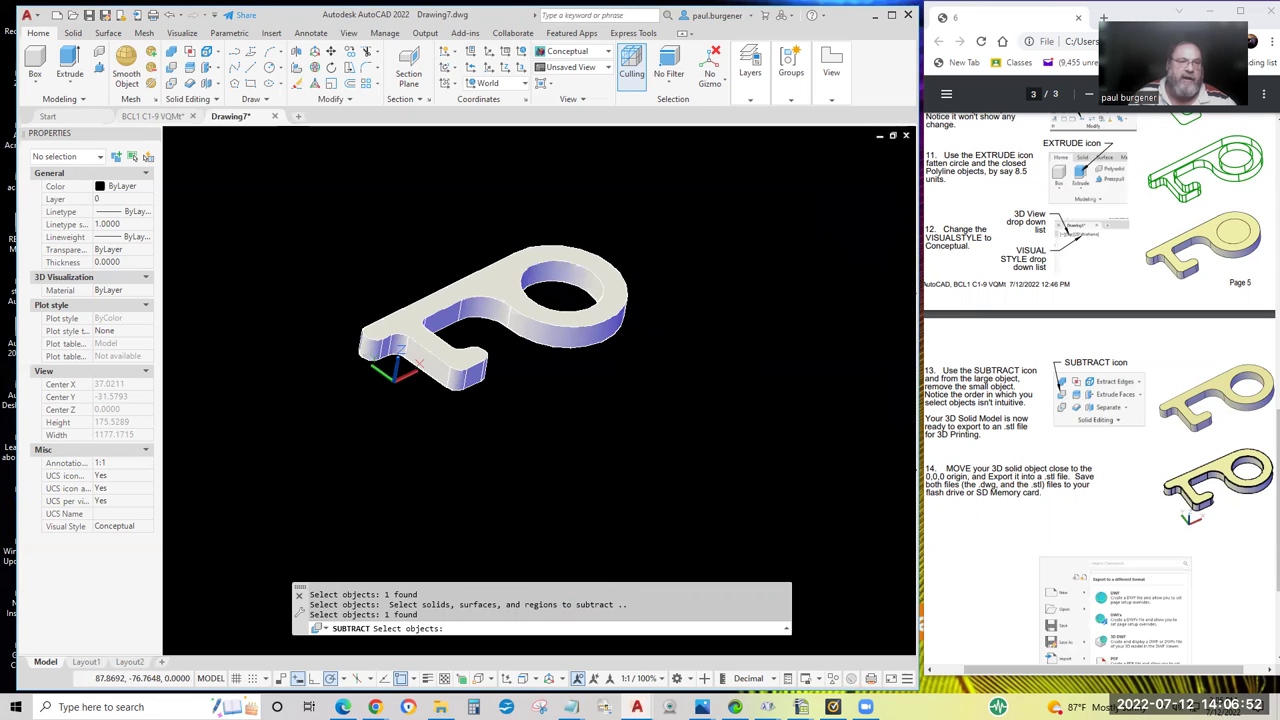
key(Return)
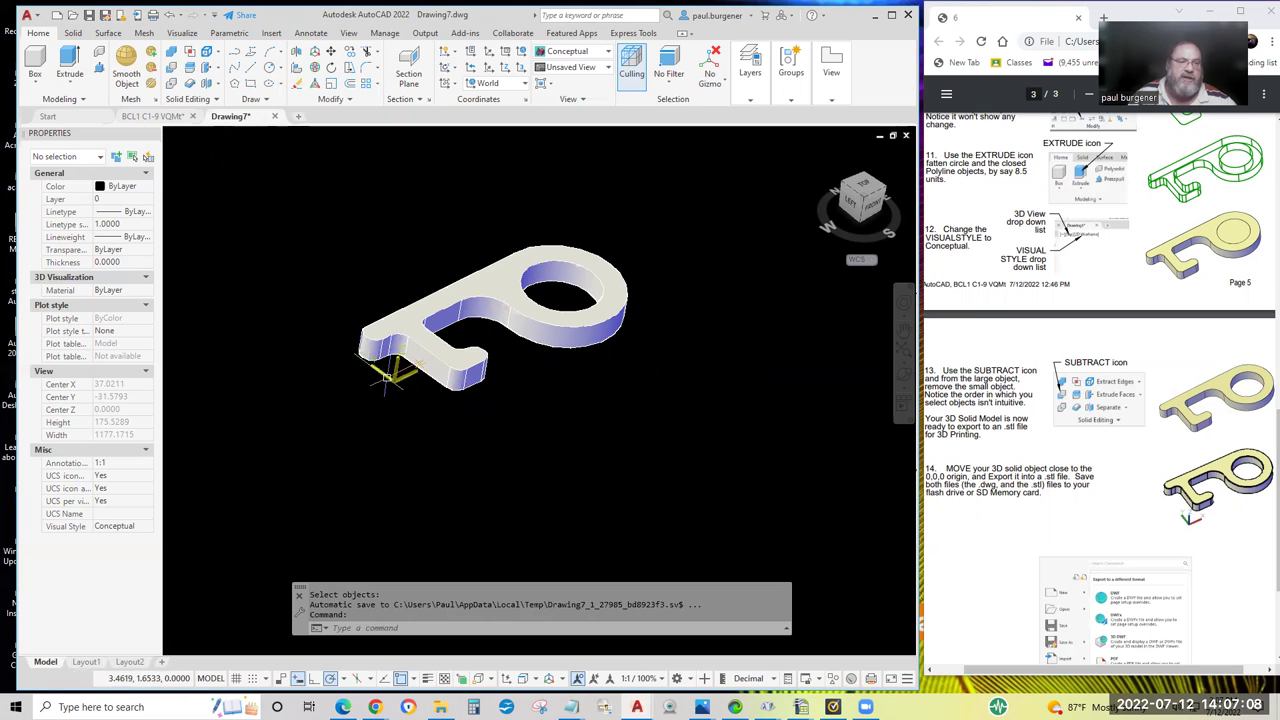
Move the ring-and-hook solid in the negative X direction, placing it close to the 0,0,0 origin.
click(332, 52)
click(301, 180)
click(556, 370)
key(Return)
click(584, 421)
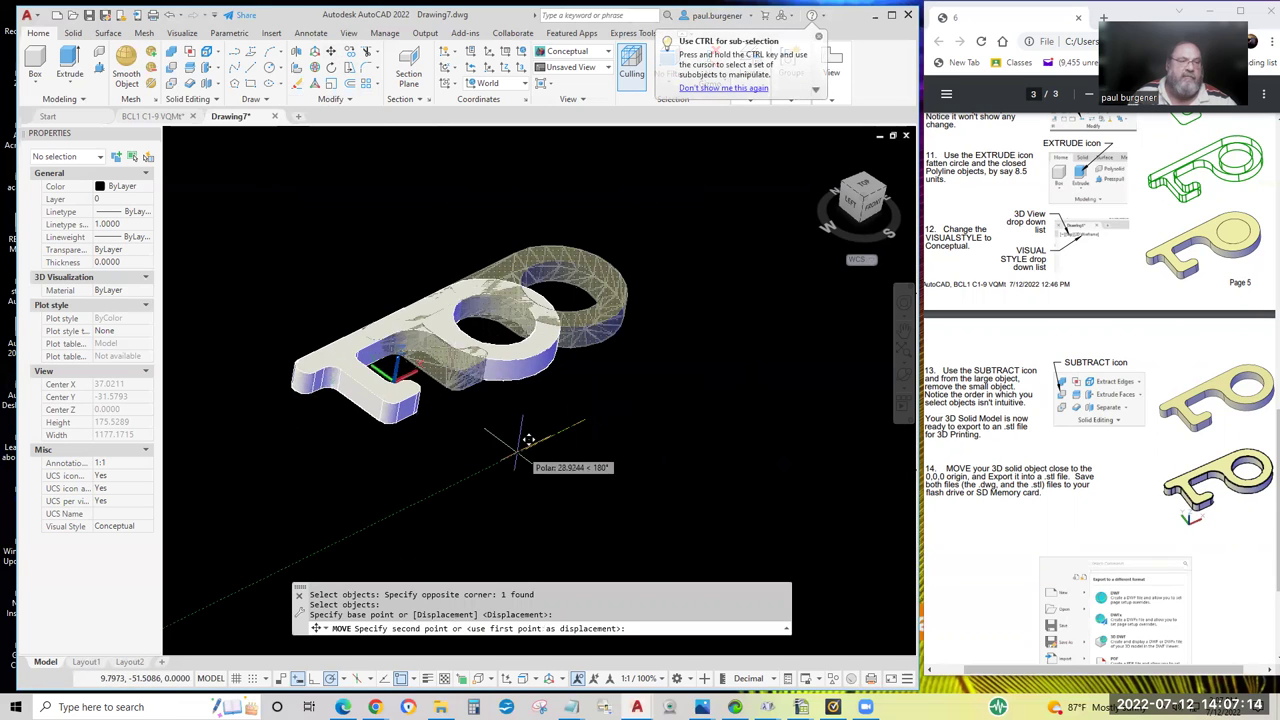
click(500, 450)
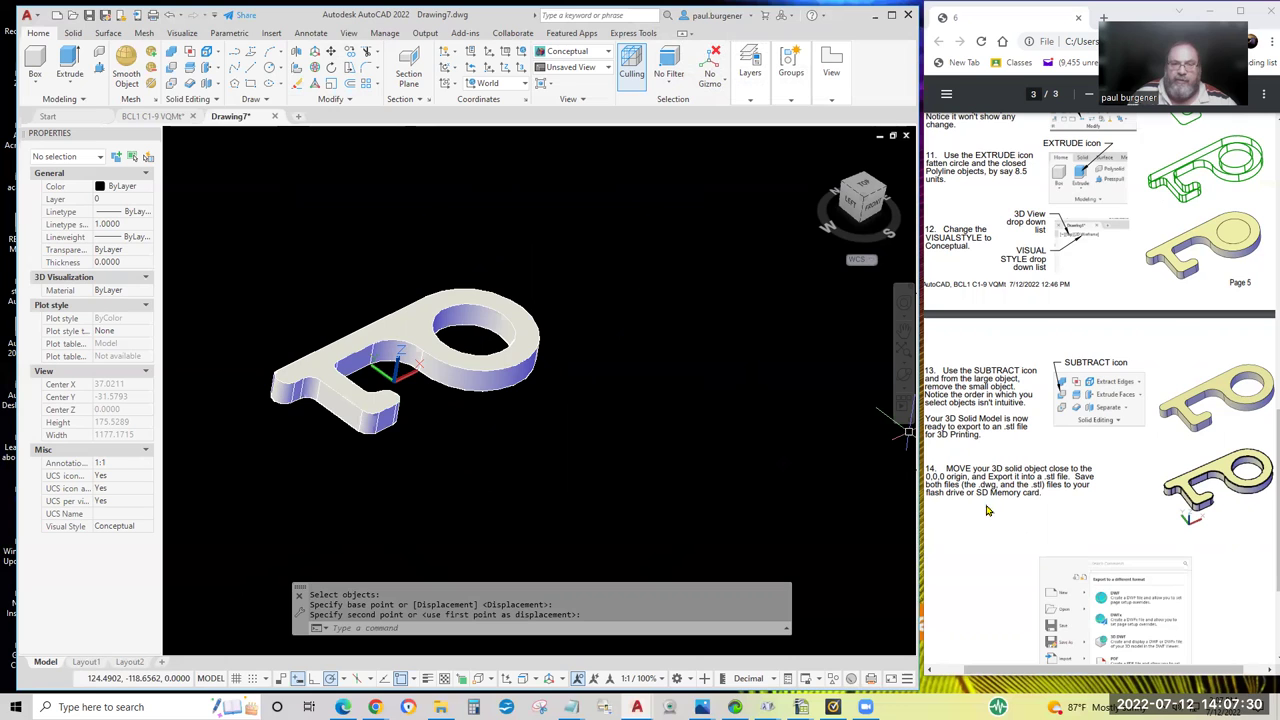
Open an export of the drawing to other formats and set the file type to Lithography (*.stl).
scroll(1040, 546, down, 3)
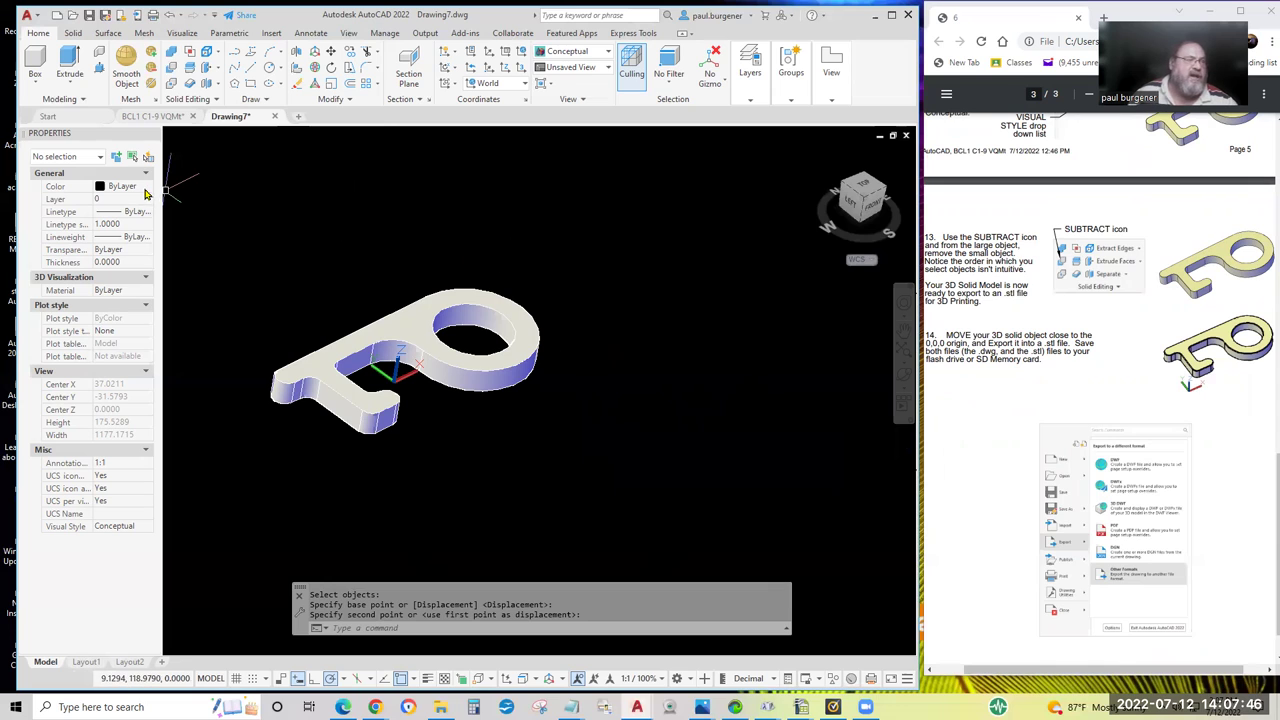
click(28, 16)
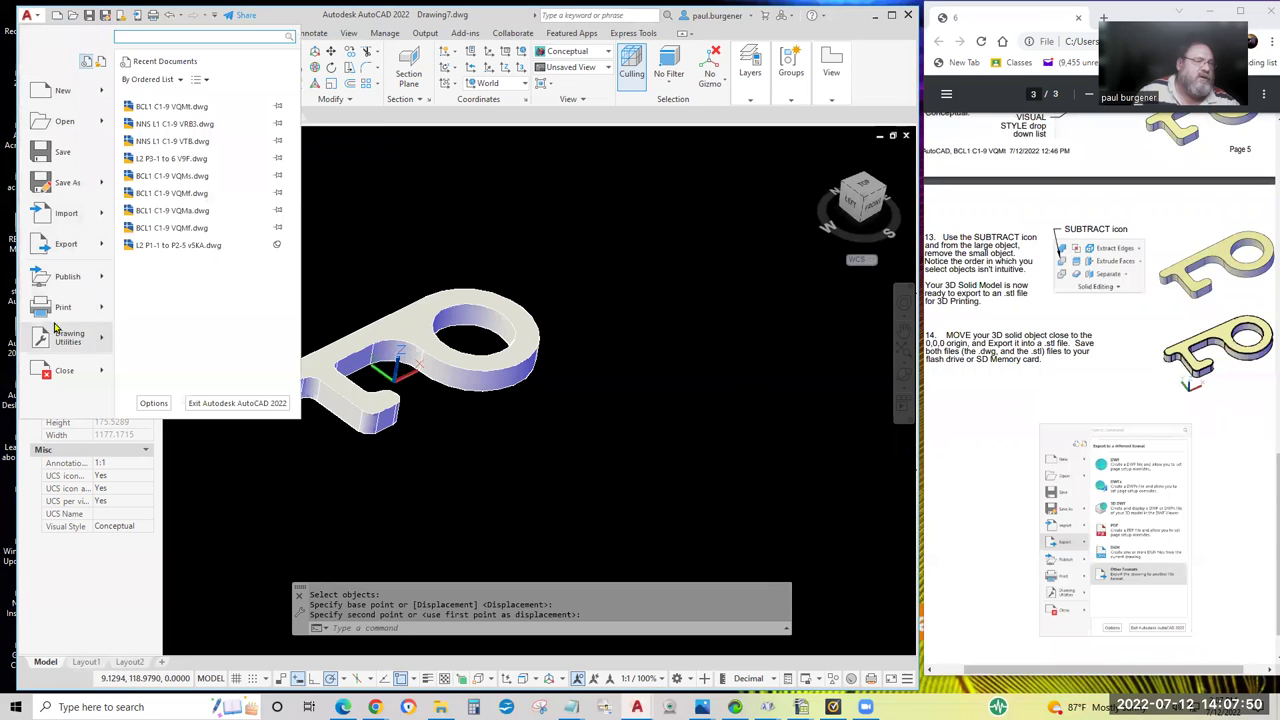
mouse_move(60, 245)
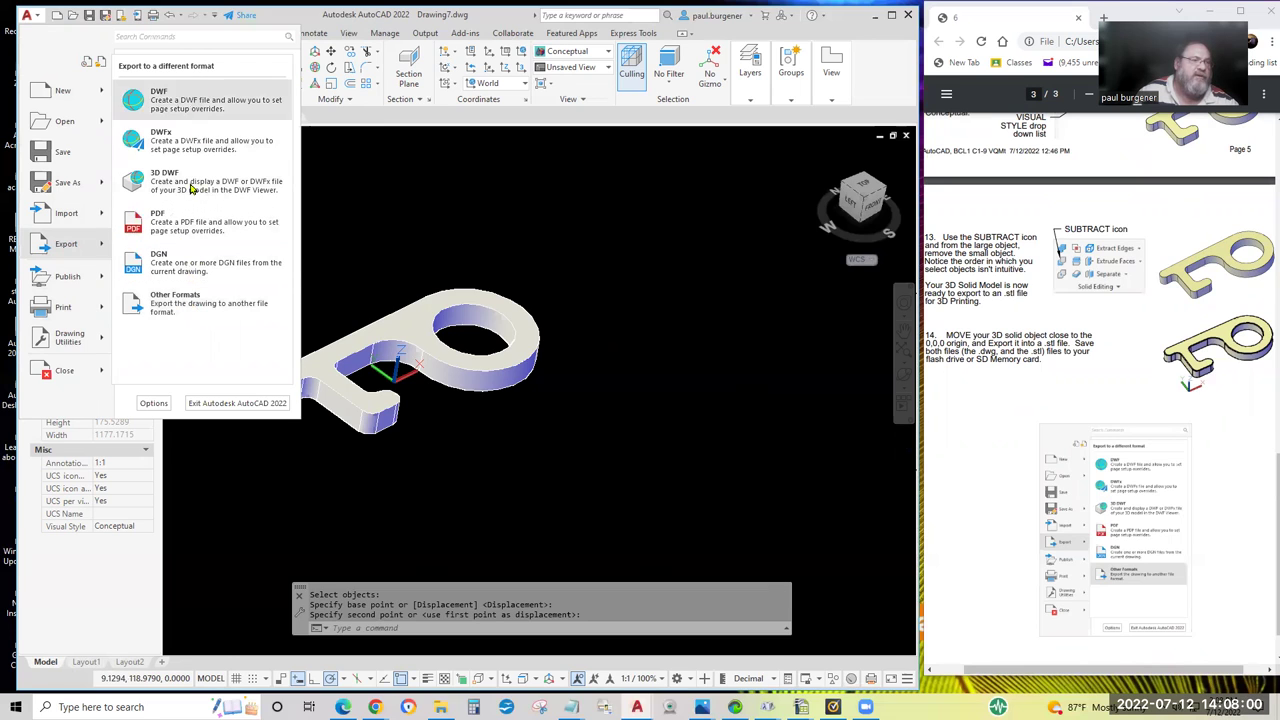
click(185, 305)
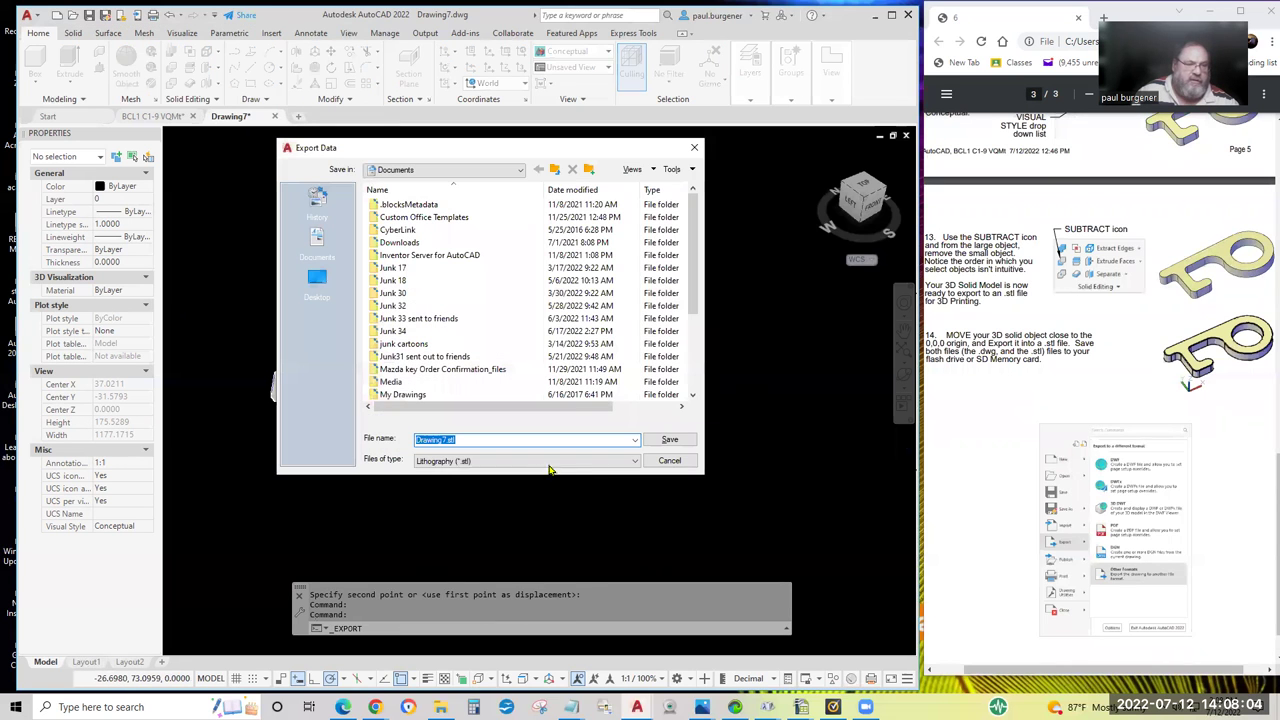
click(637, 462)
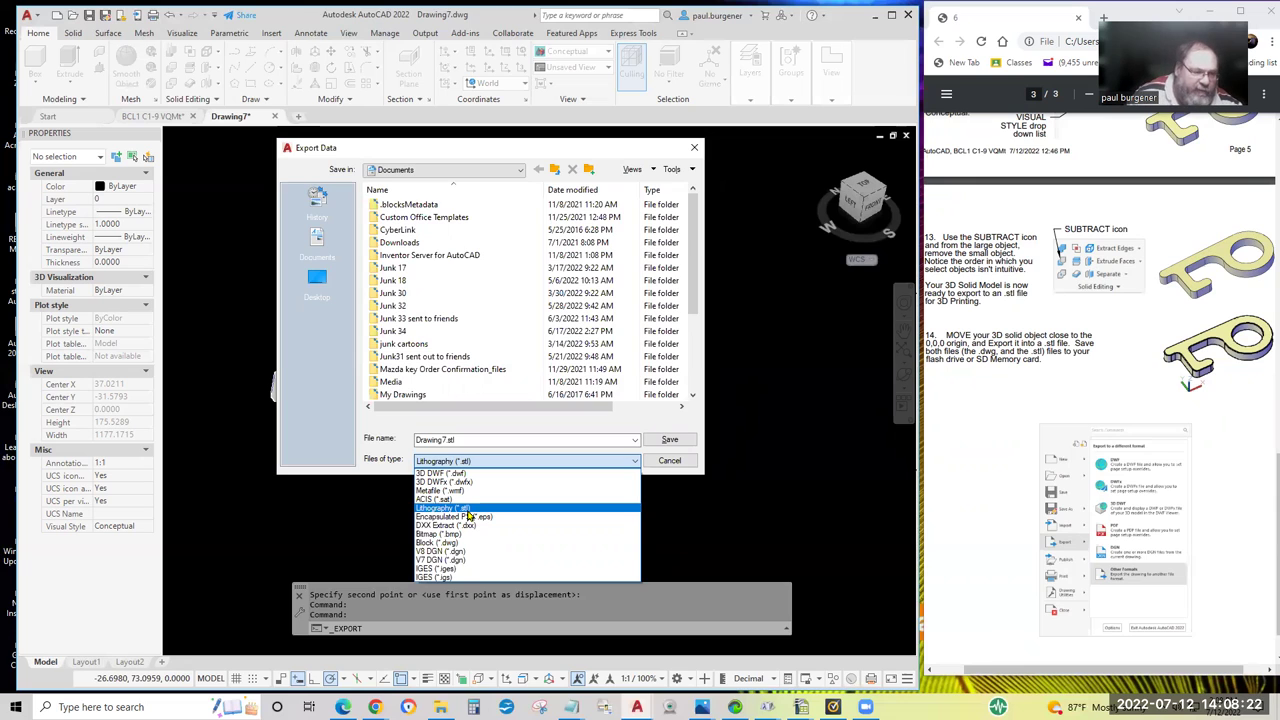
click(464, 510)
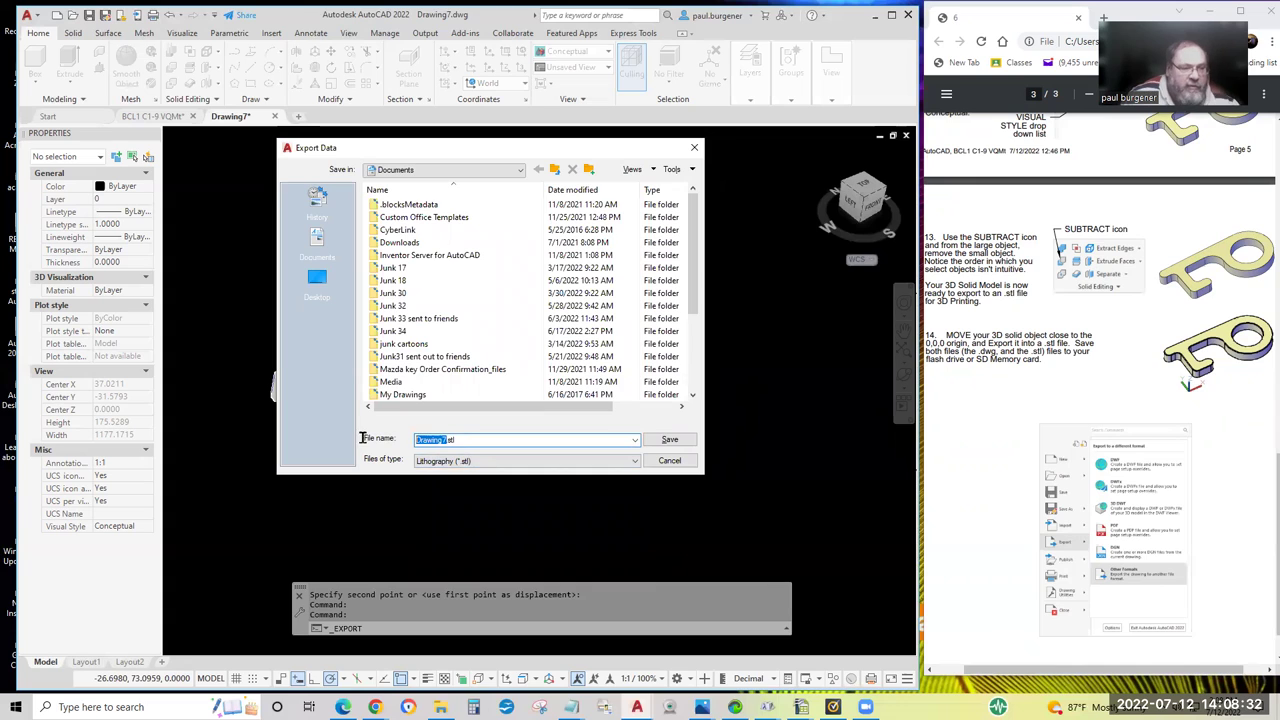
Name the STL file with the author's first name followed by "Covid Key" and save it in Documents, replacing the existing file.
text(Paul)
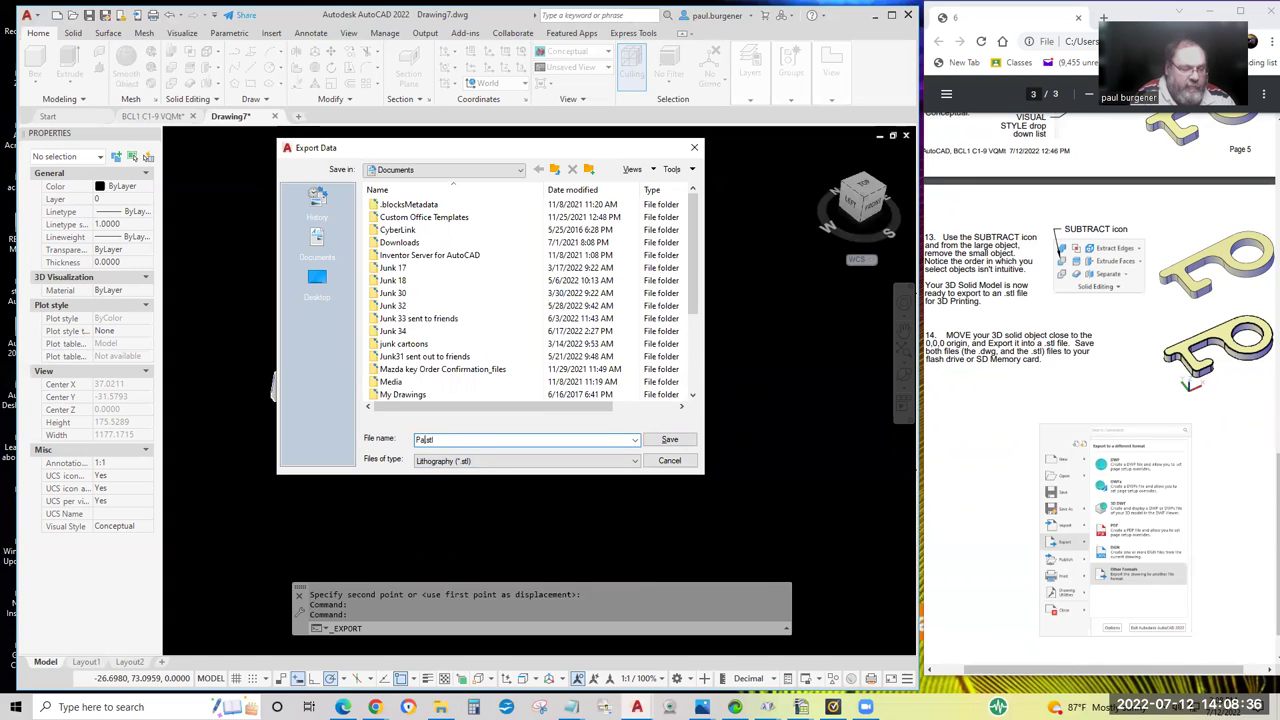
text( Covid)
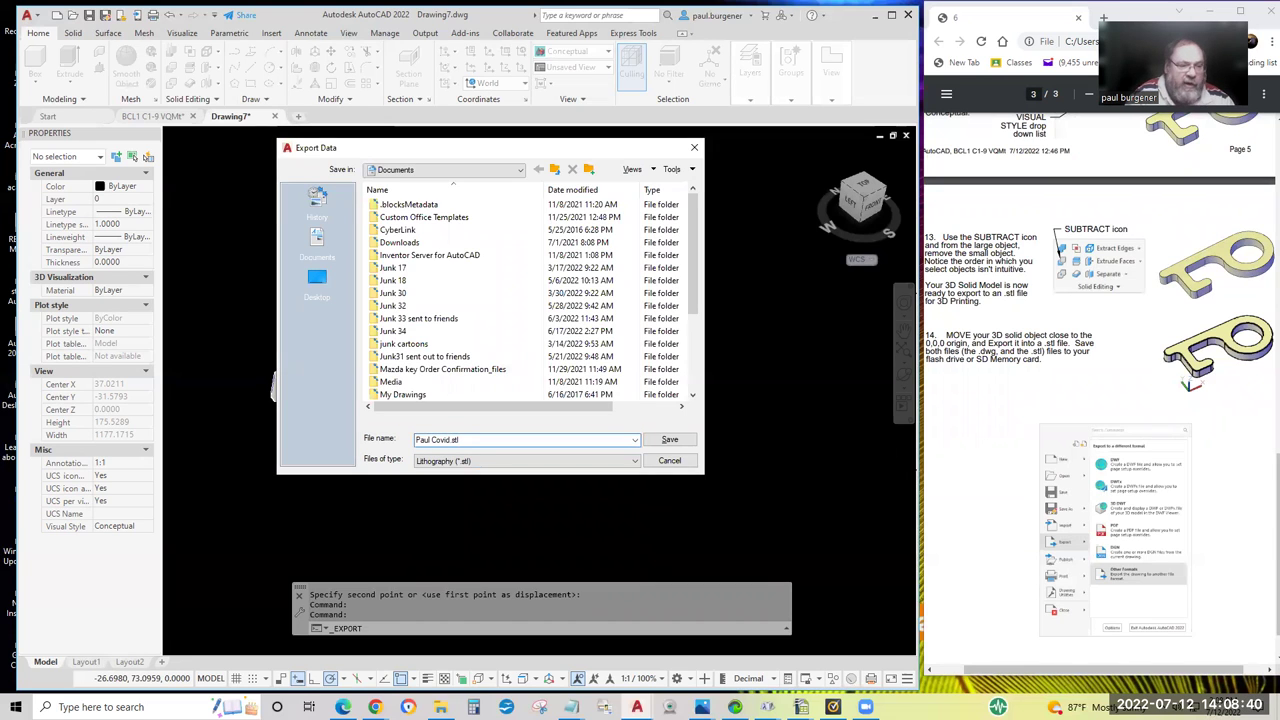
text( Key)
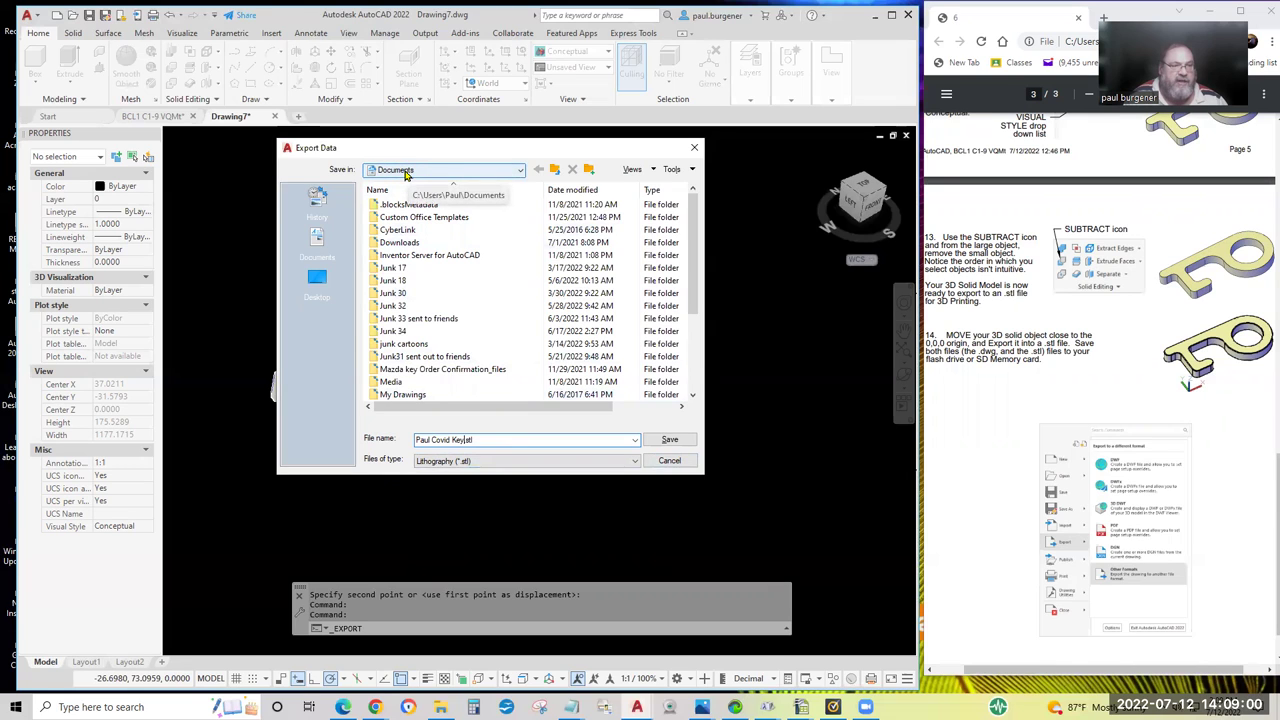
click(670, 441)
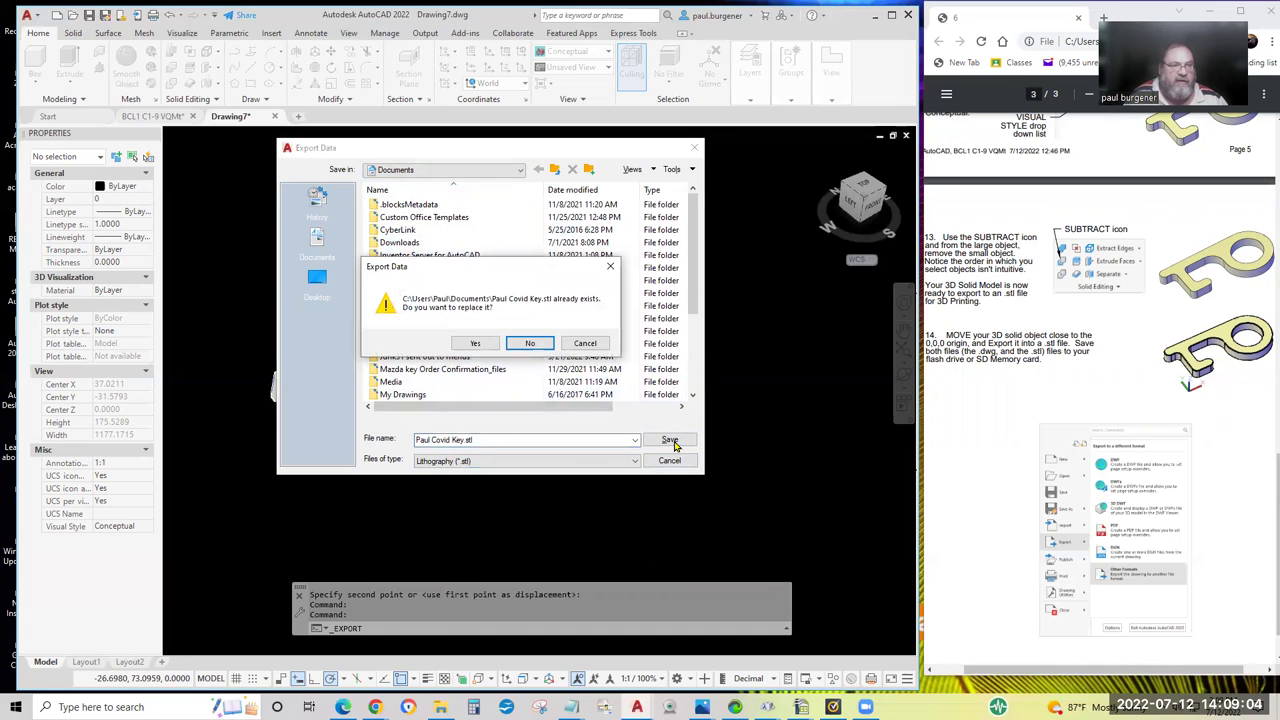
click(476, 344)
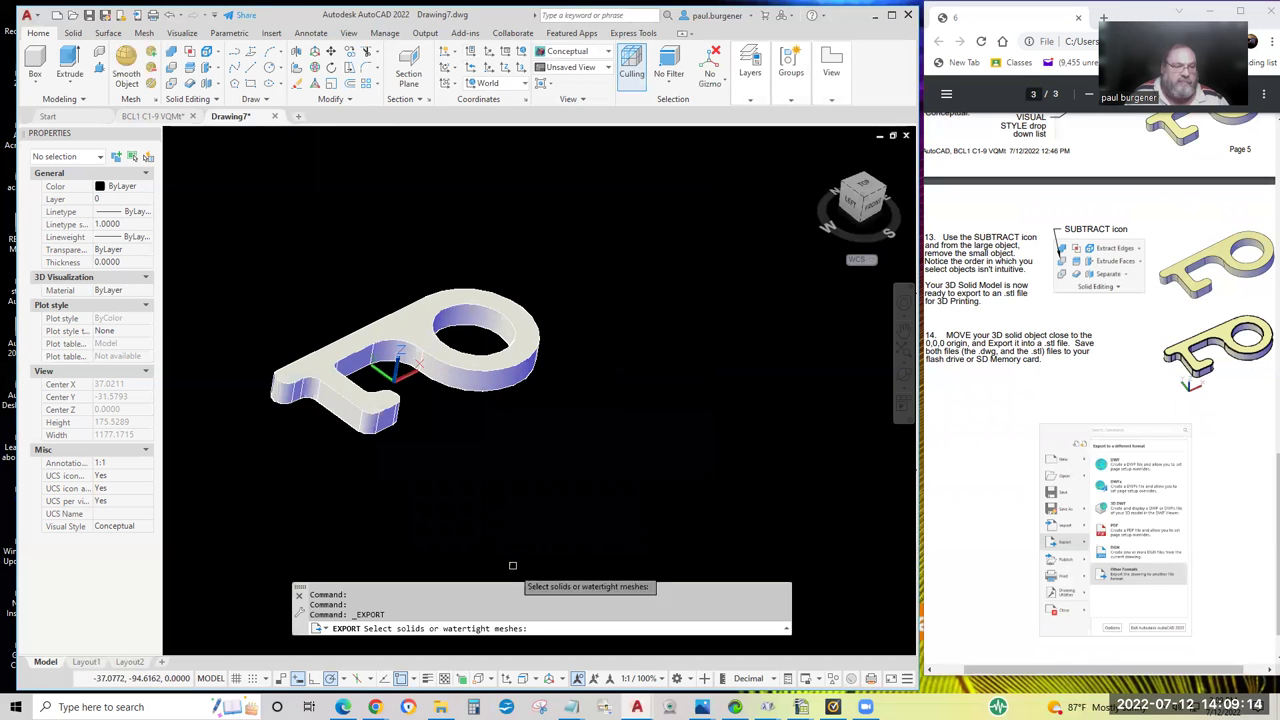
Switch to File Explorer and open the Documents folder to look for the STL file.
click(440, 707)
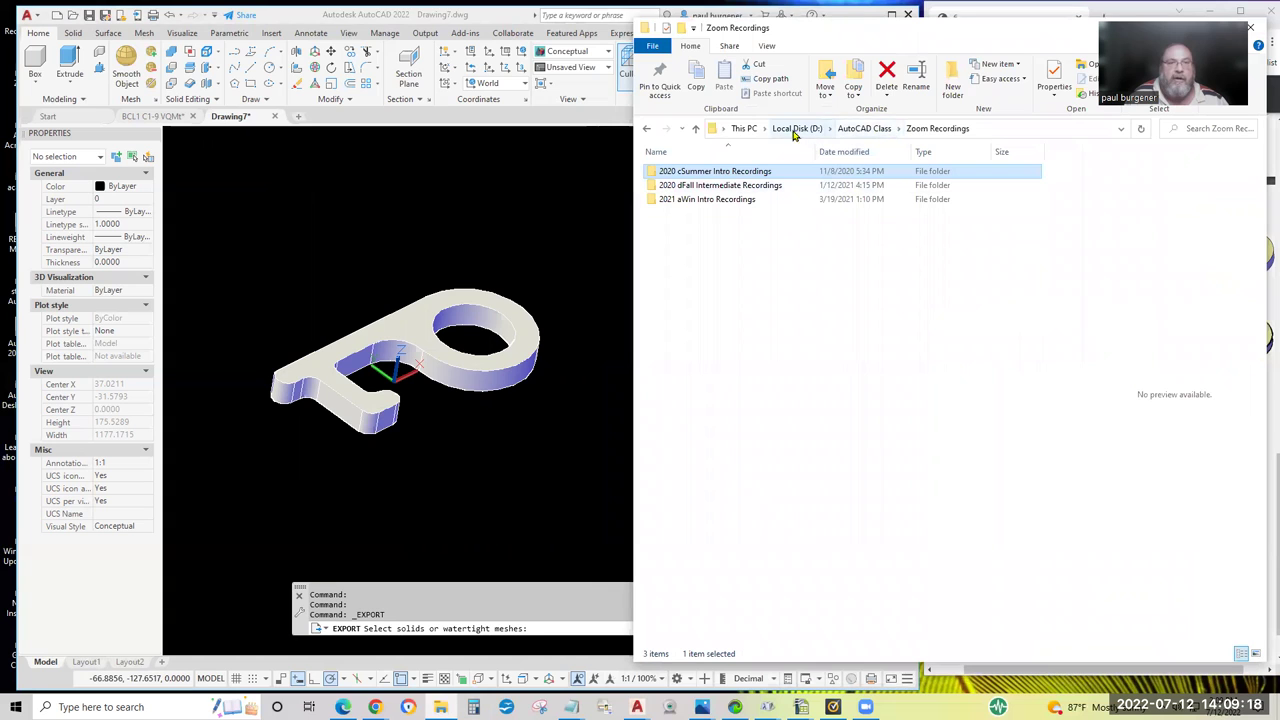
click(744, 128)
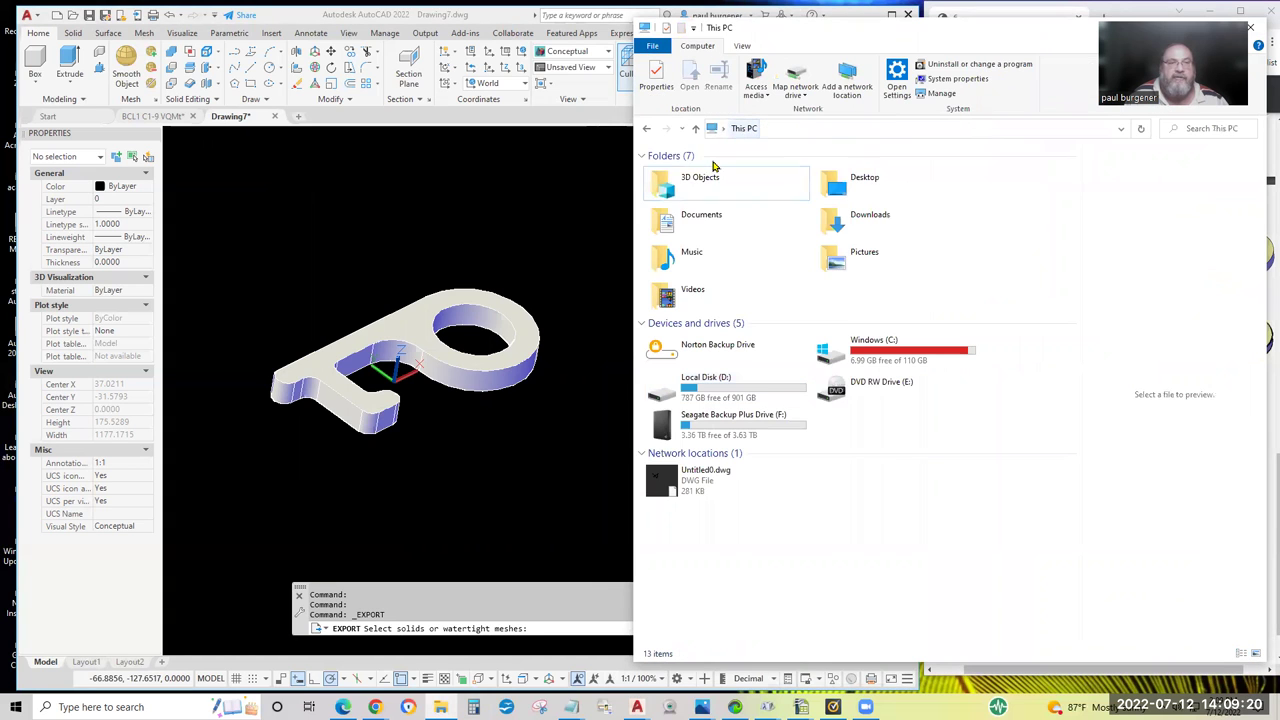
double_click(712, 214)
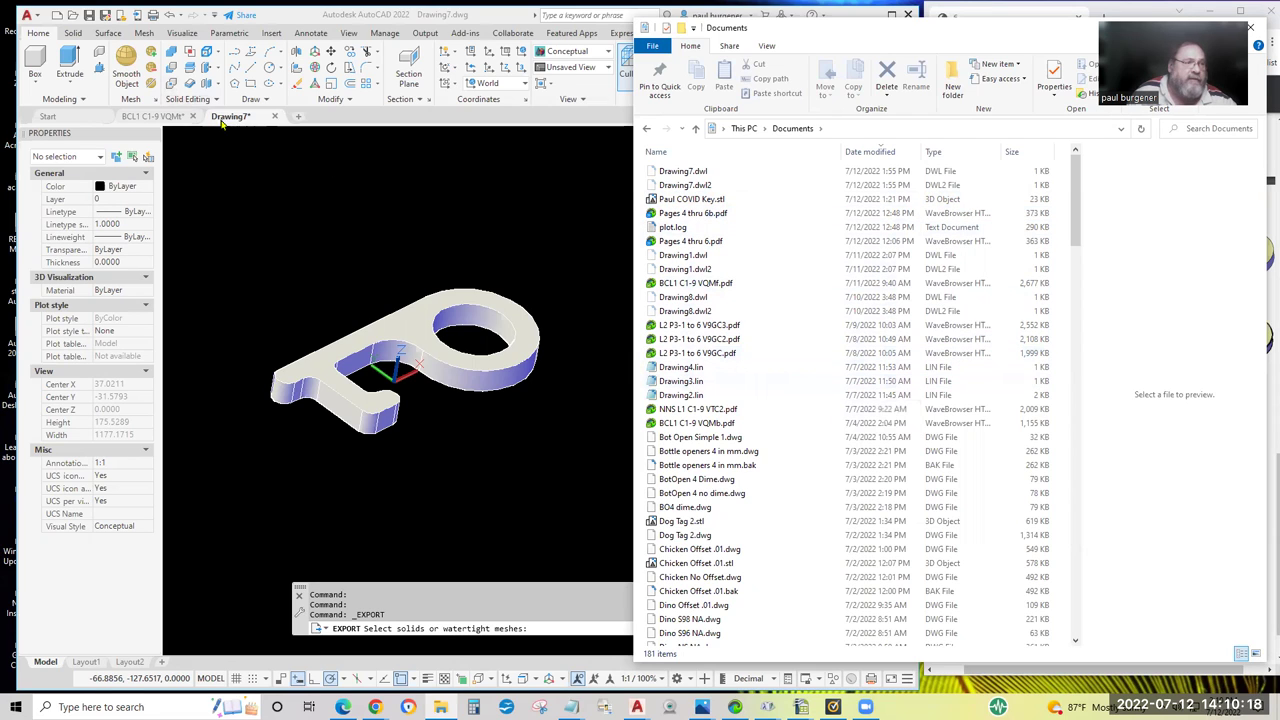
Switch to the PDF instructions in the browser and review all three pages, from the status bar setup to the STL export.
mouse_move(233, 118)
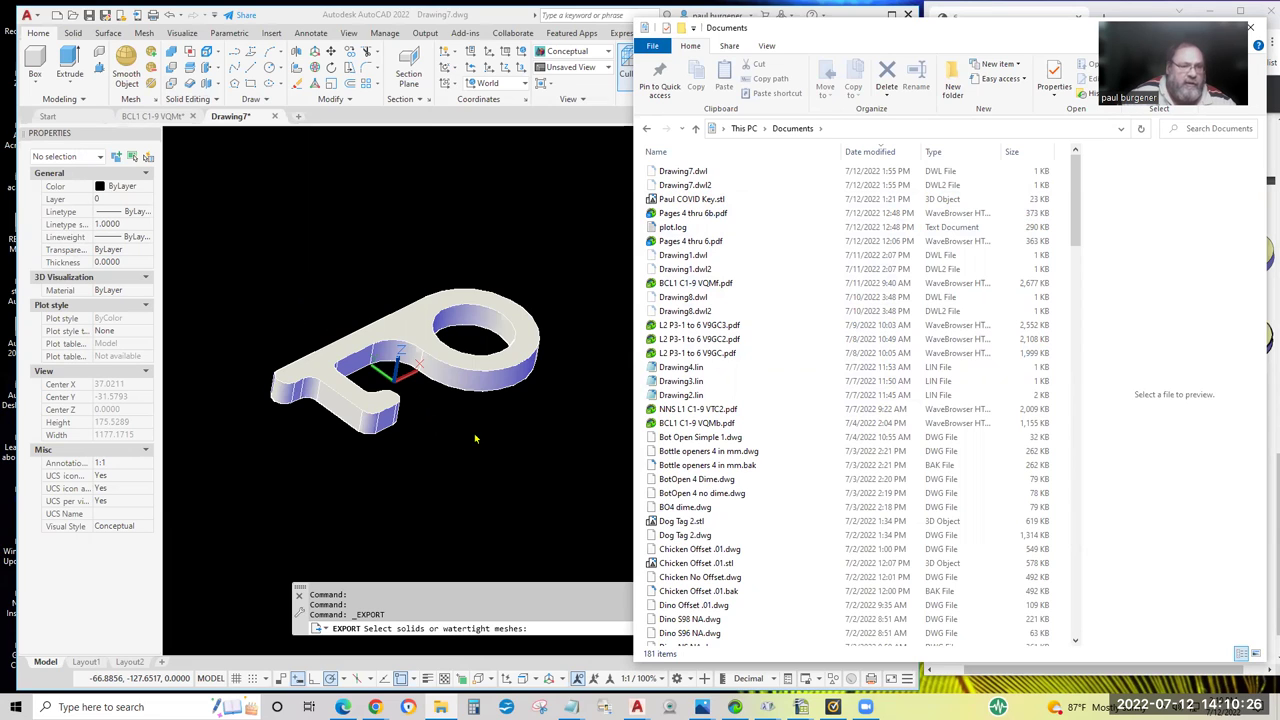
click(529, 458)
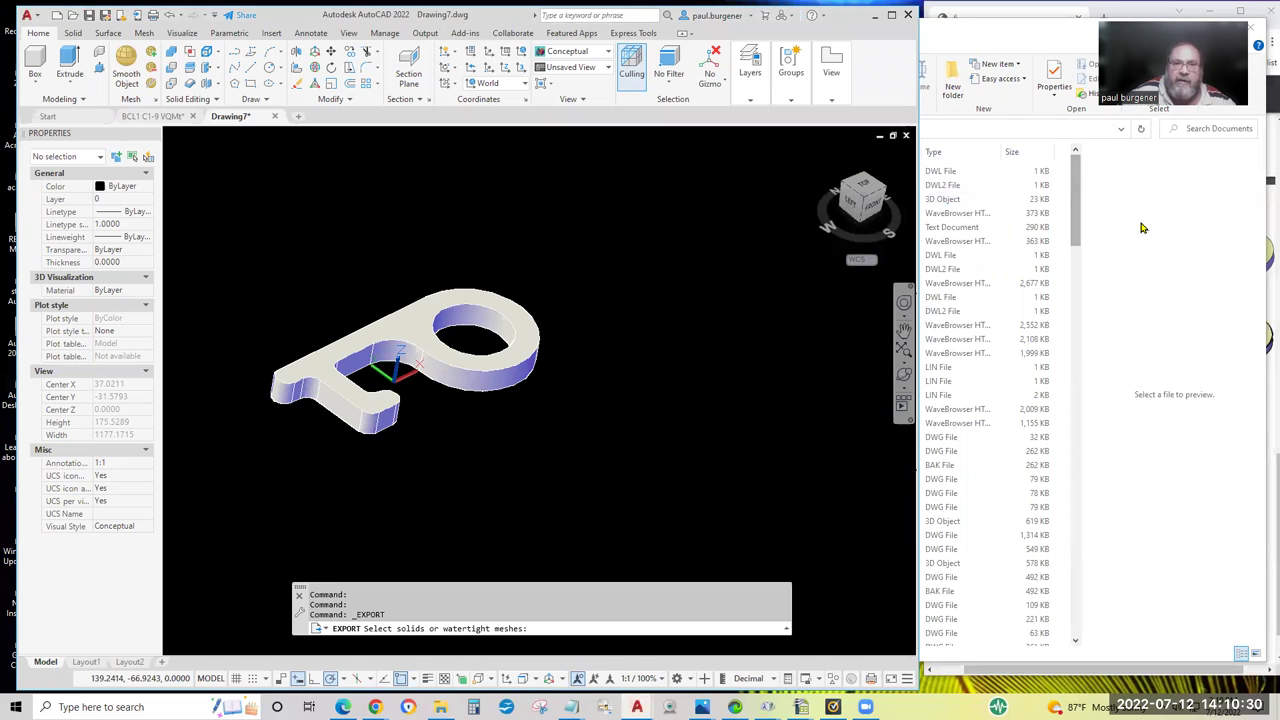
click(1030, 15)
scroll(1190, 318, down, 1)
scroll(1136, 415, up, 3)
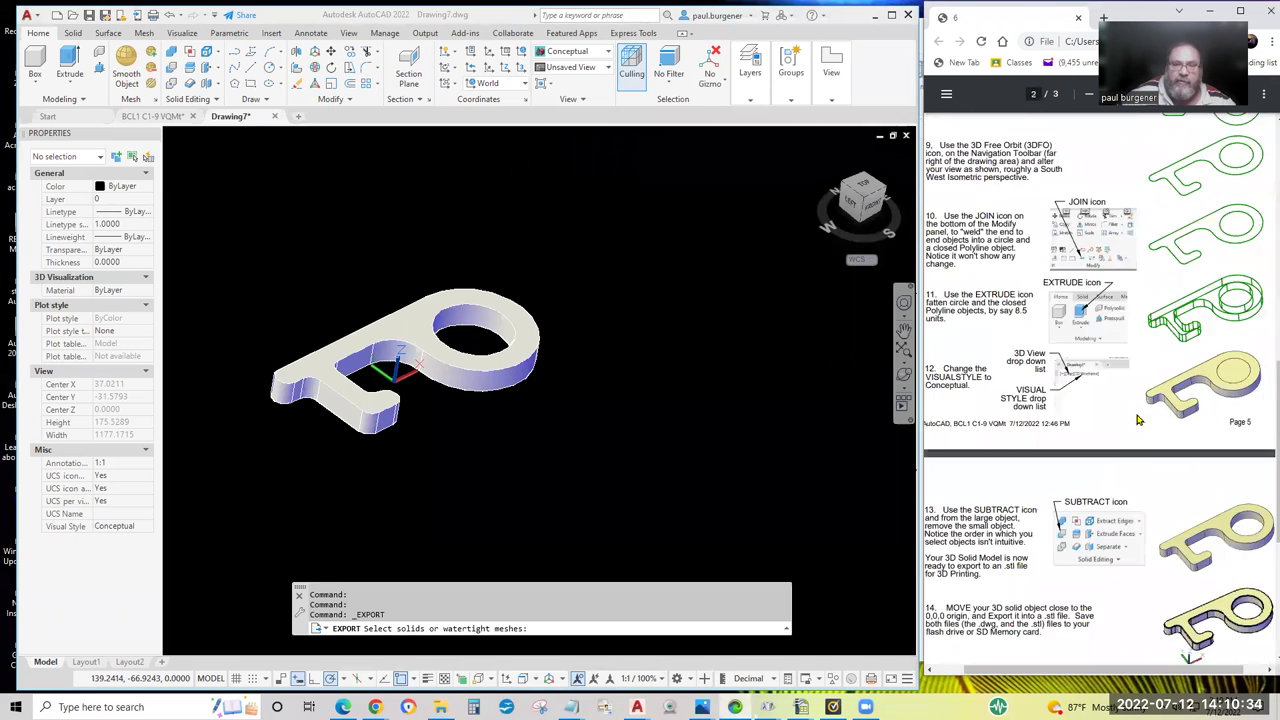
scroll(1136, 420, up, 5)
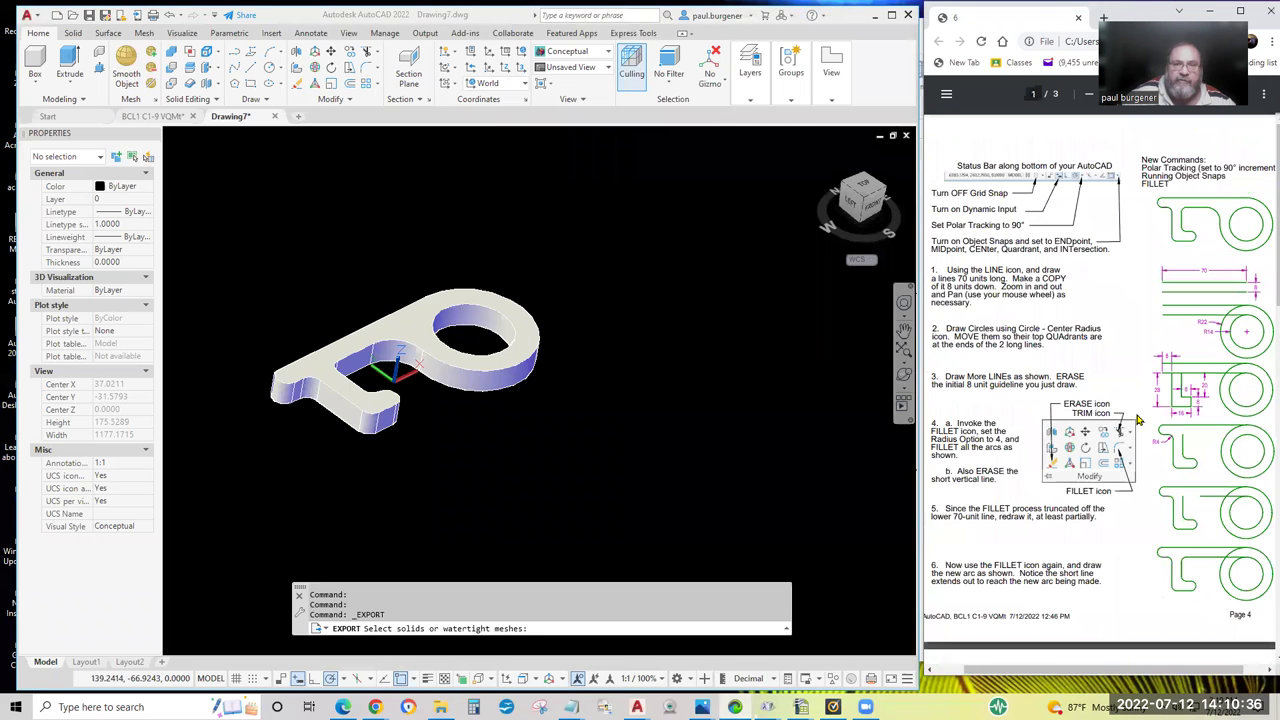
scroll(1136, 420, down, 10)
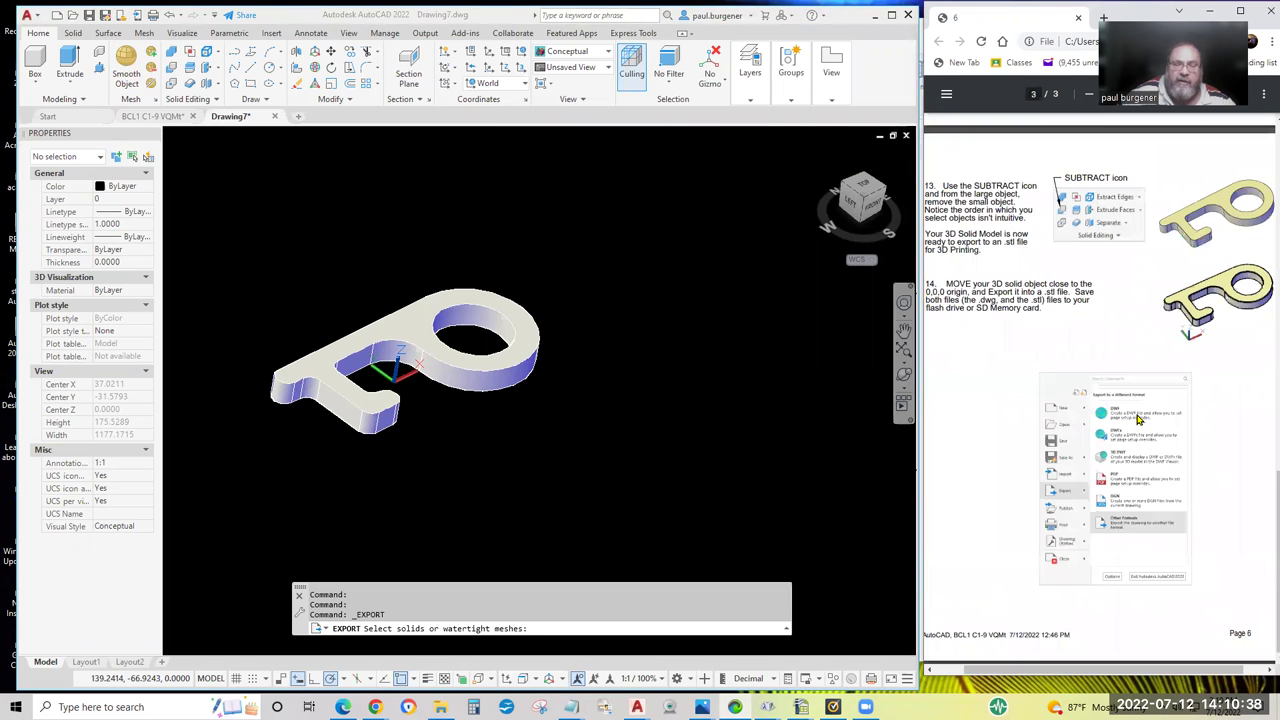
scroll(1136, 420, up, 3)
scroll(1136, 420, up, 6)
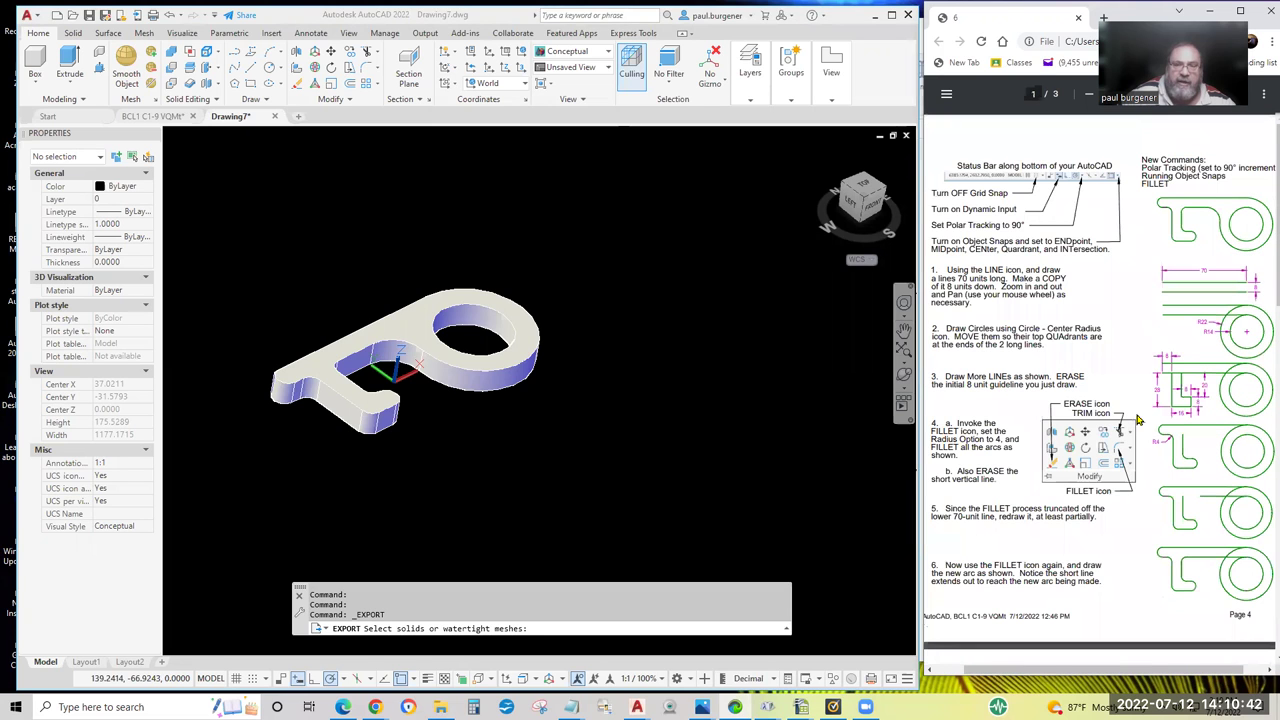
scroll(1136, 420, down, 5)
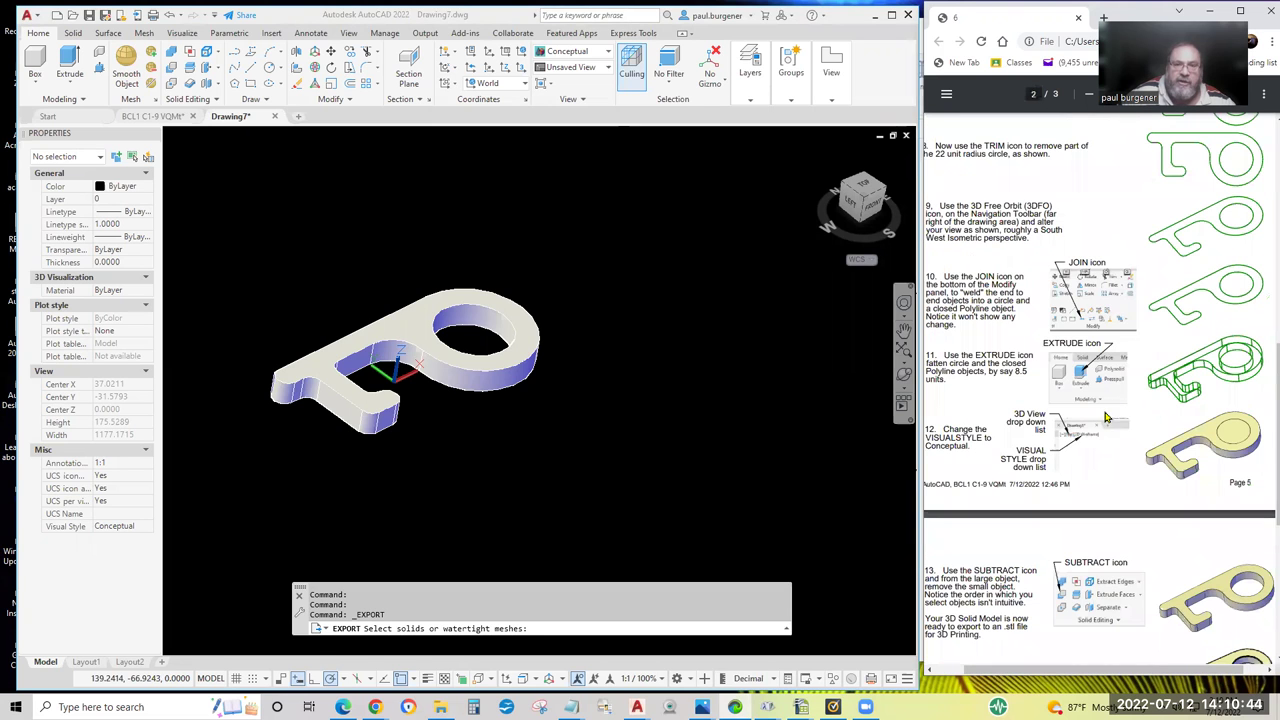
scroll(1061, 243, up, 4)
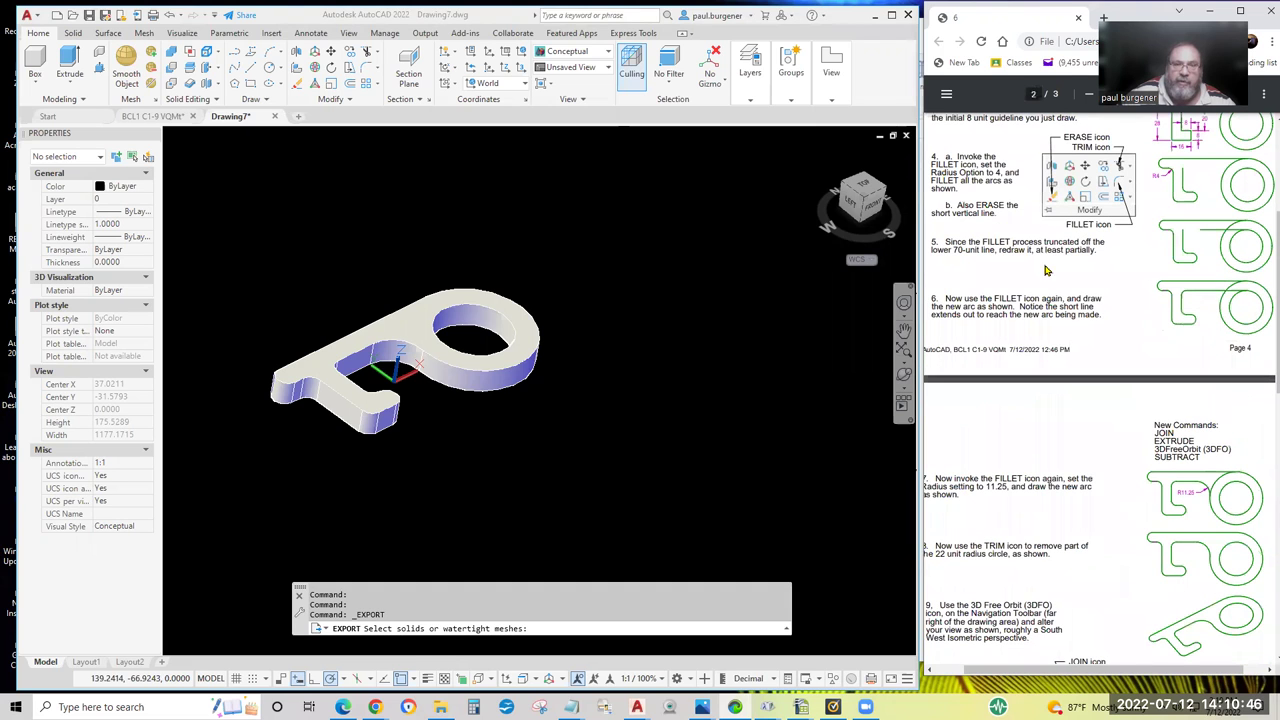
scroll(1127, 470, down, 5)
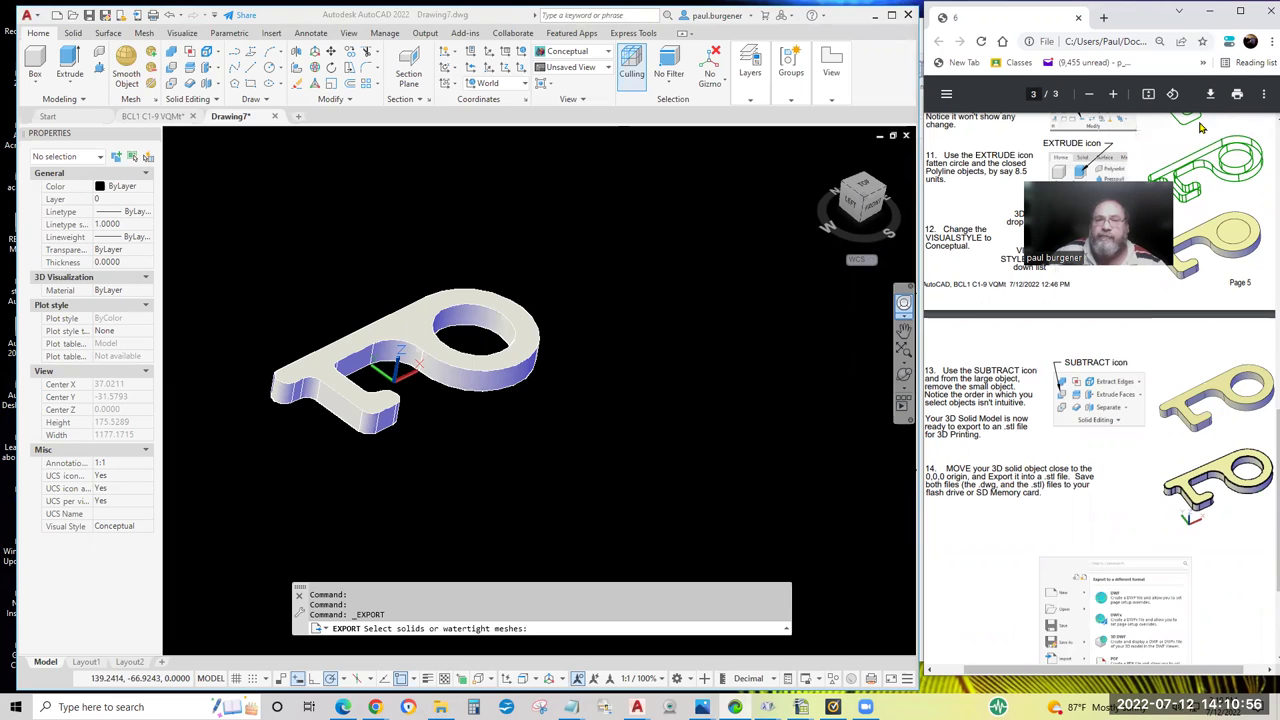
click(1264, 95)
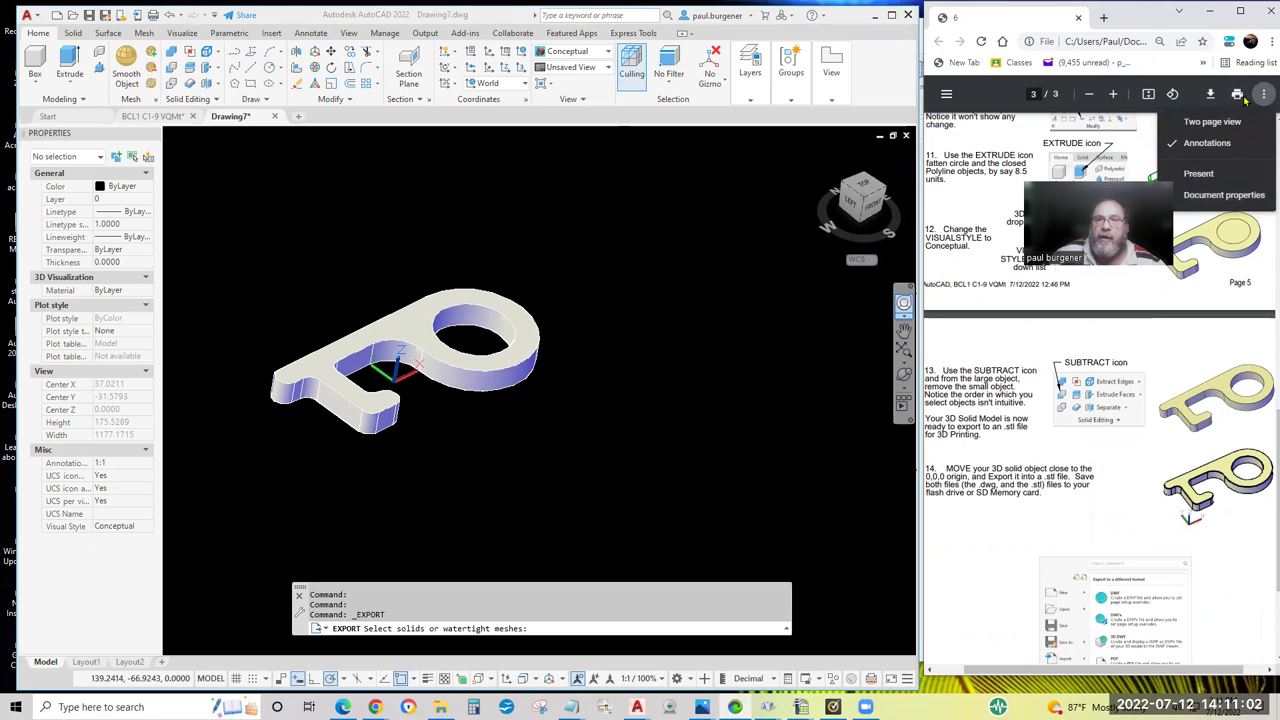
click(978, 97)
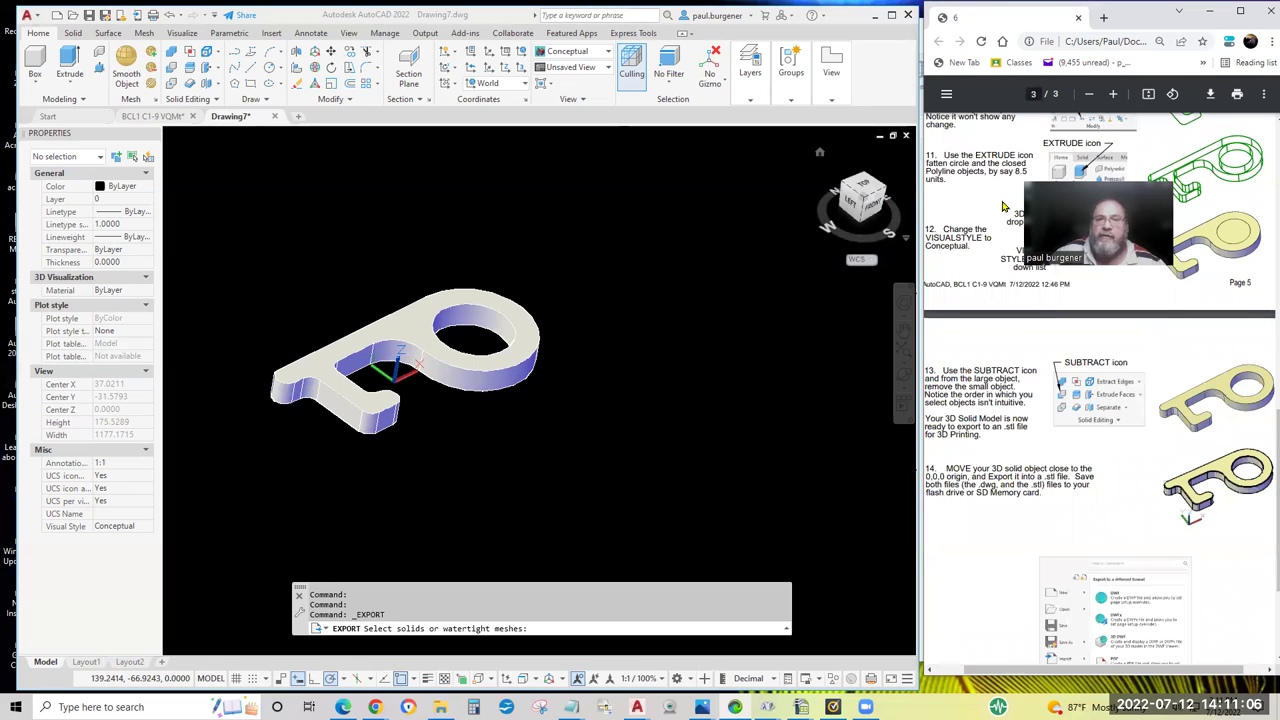
click(1263, 94)
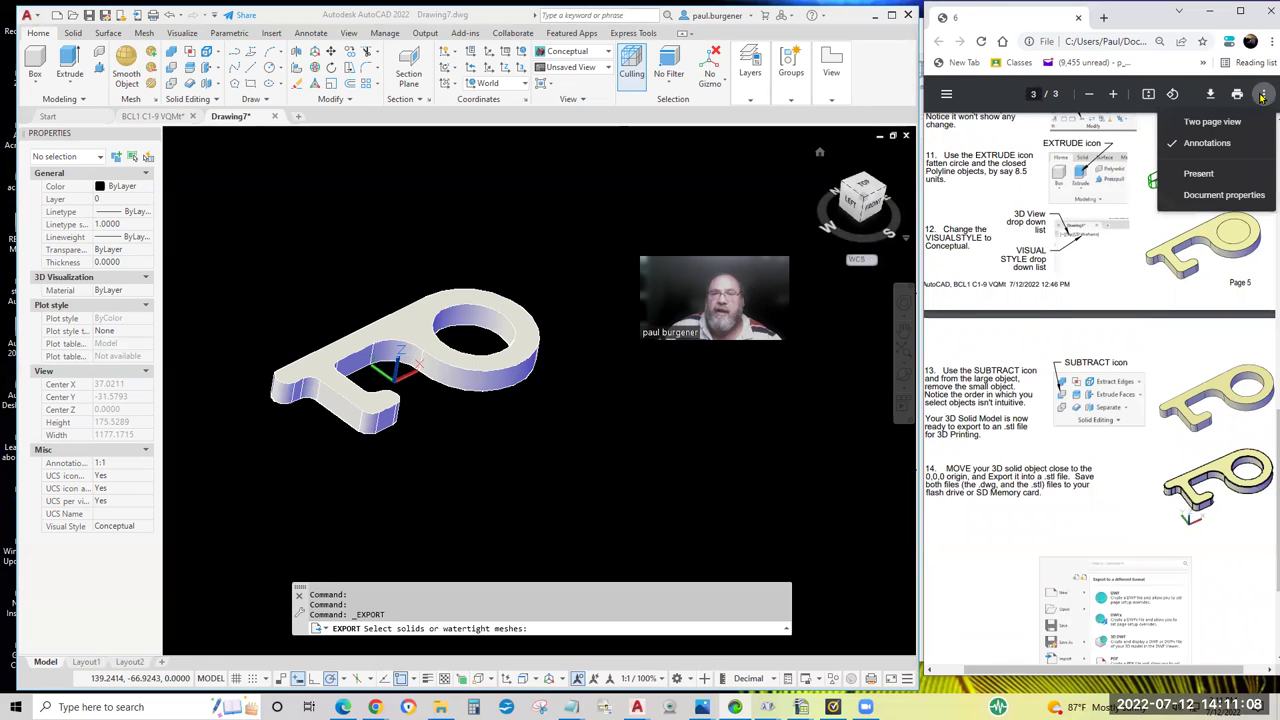